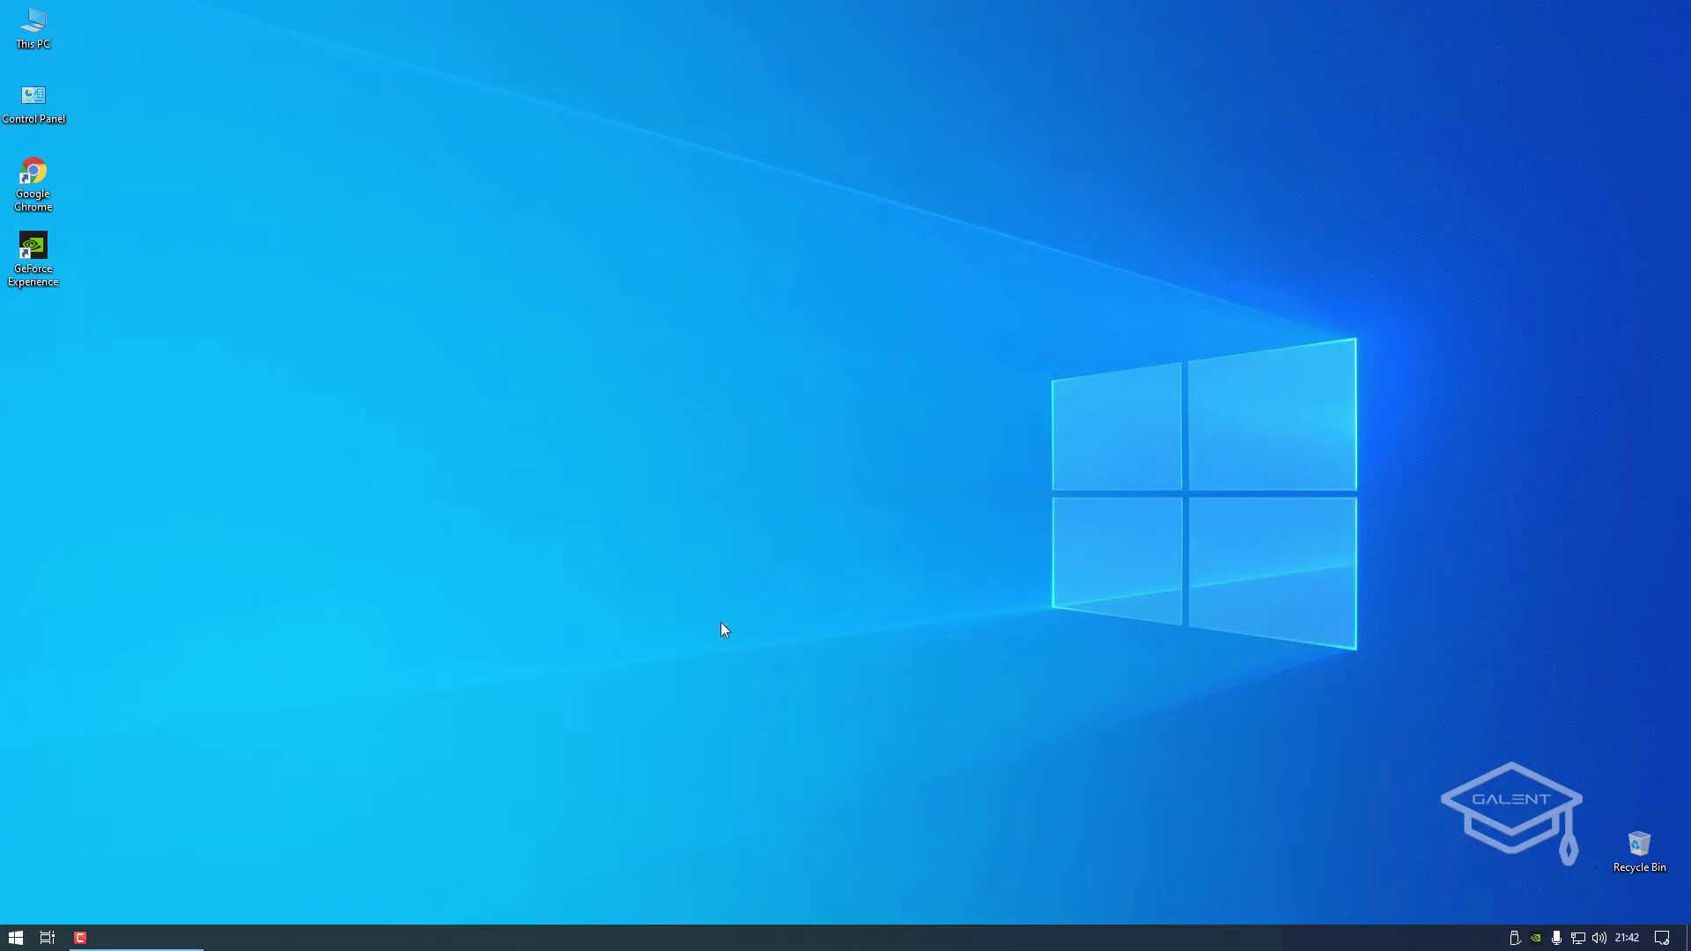
Open the Language page of the Time & Language settings
key(super)
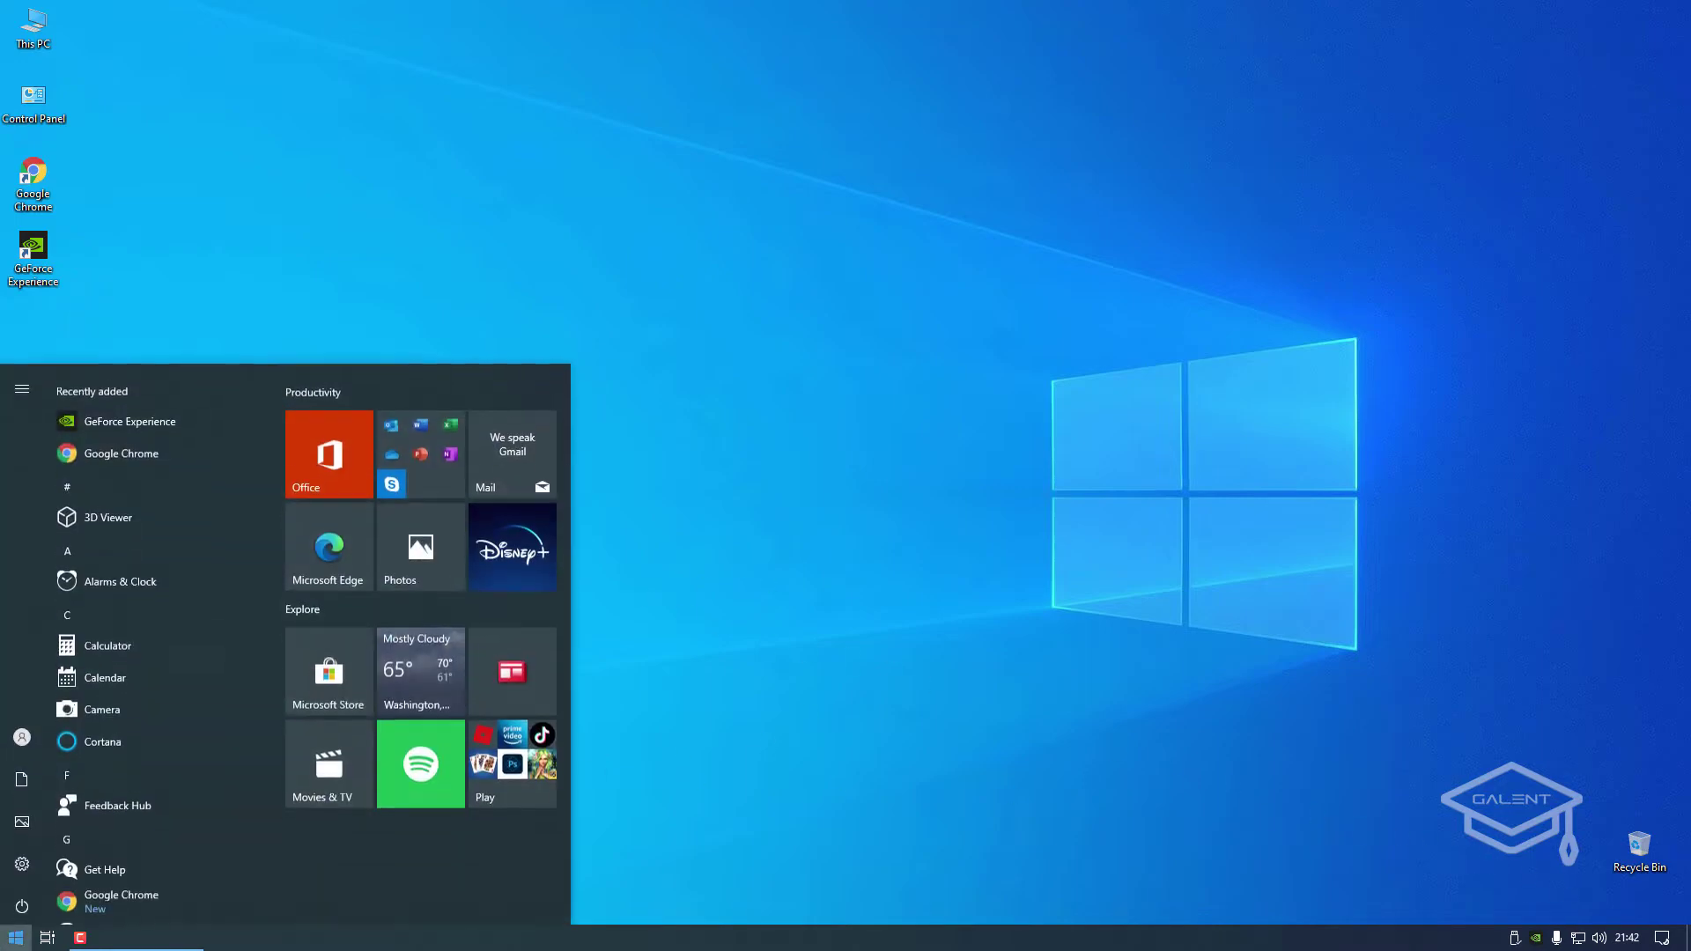
click(18, 862)
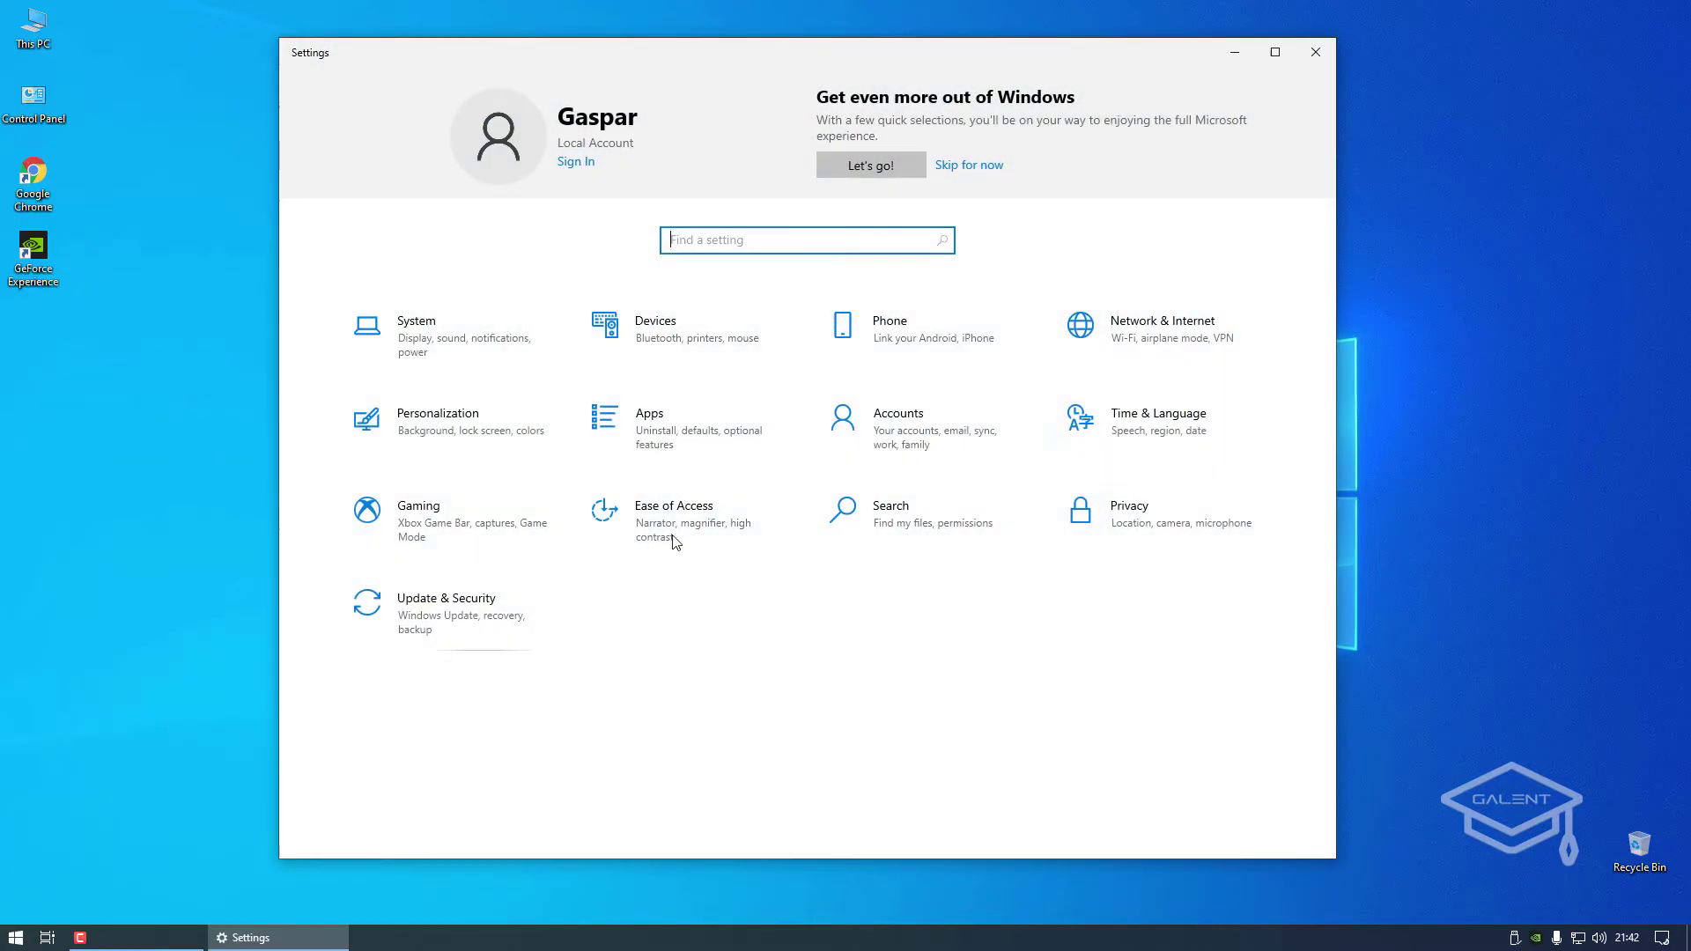
click(1164, 435)
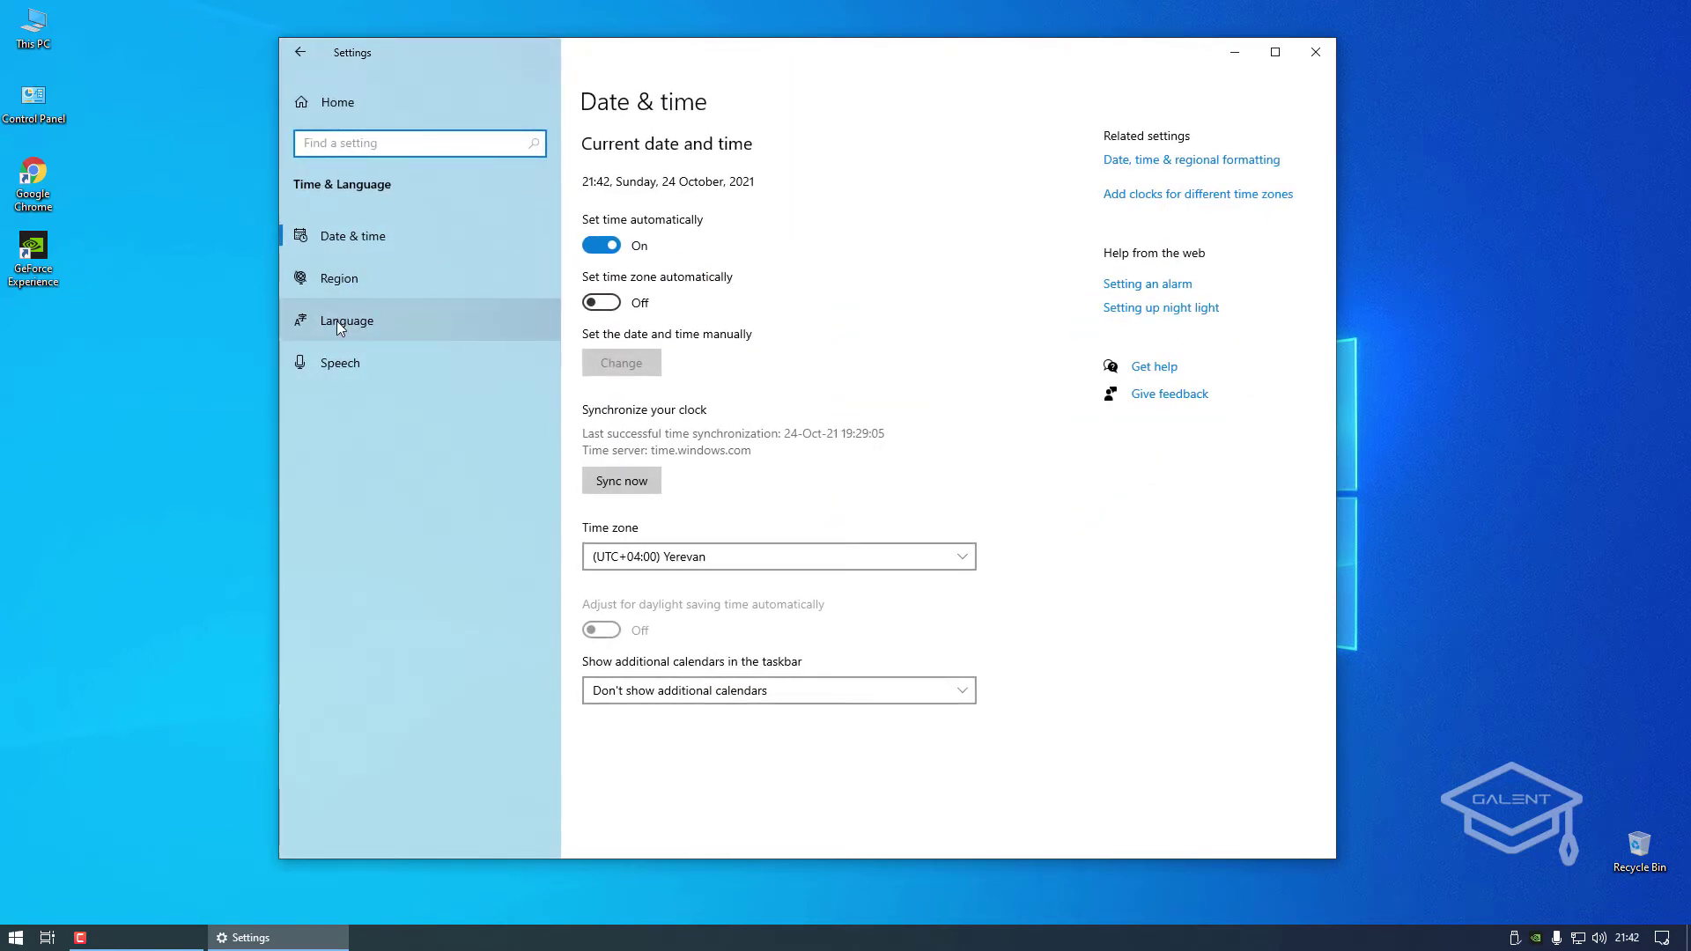
click(336, 320)
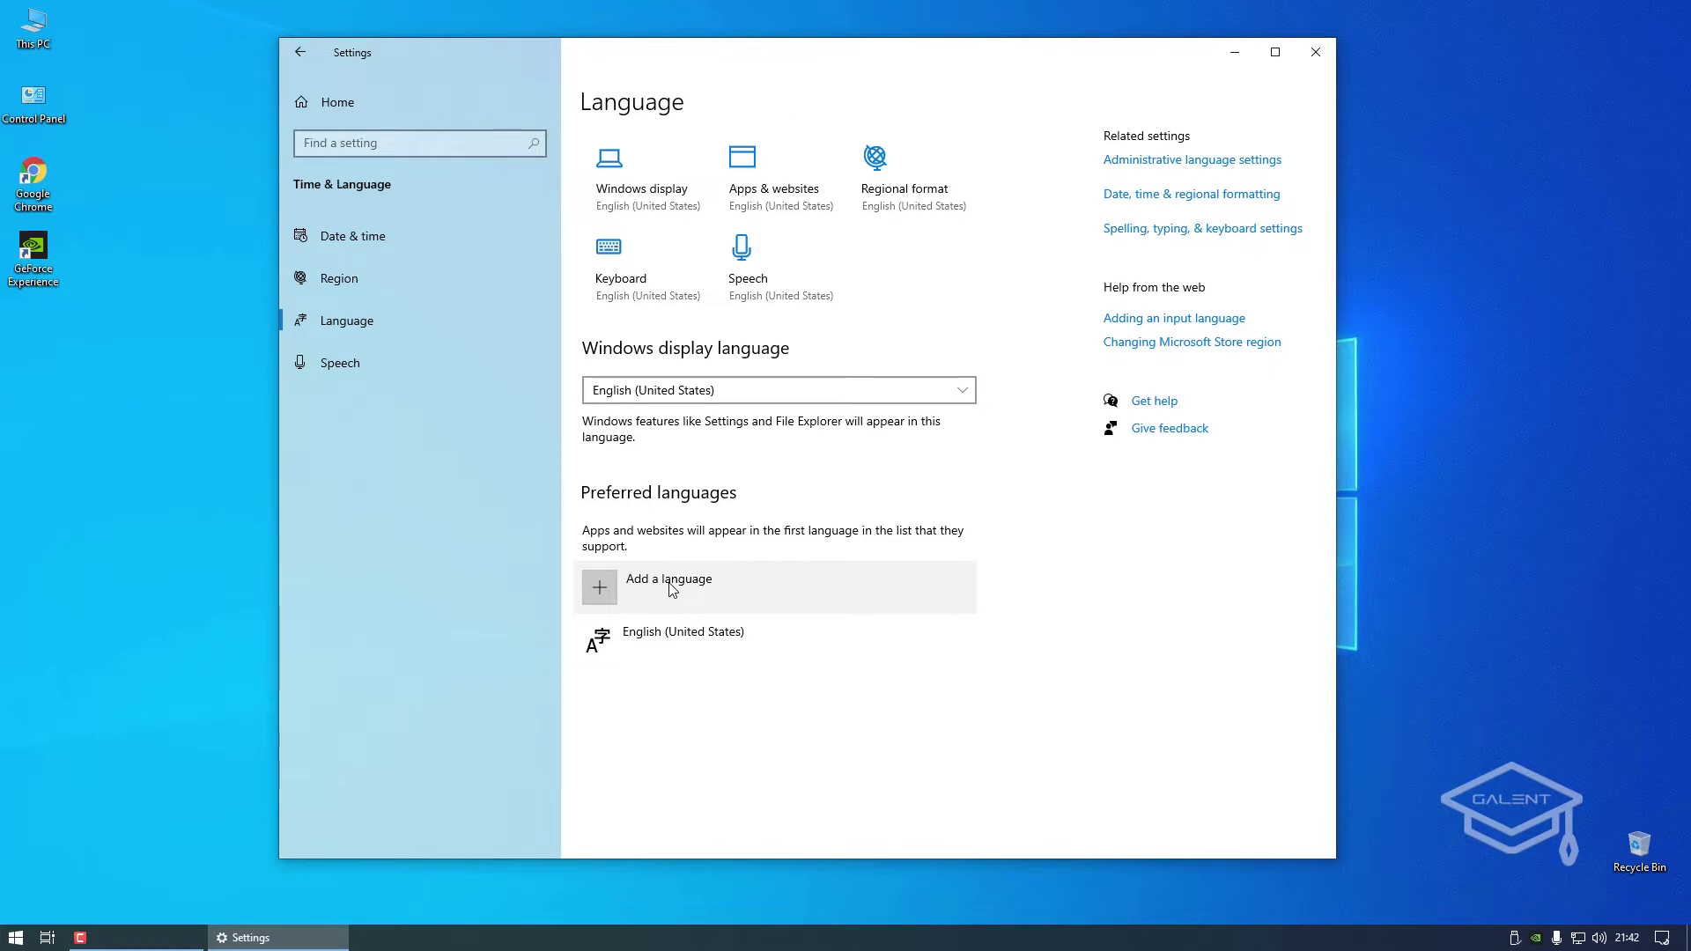
Add Russian as a preferred language, leaving out the optional language pack
click(665, 589)
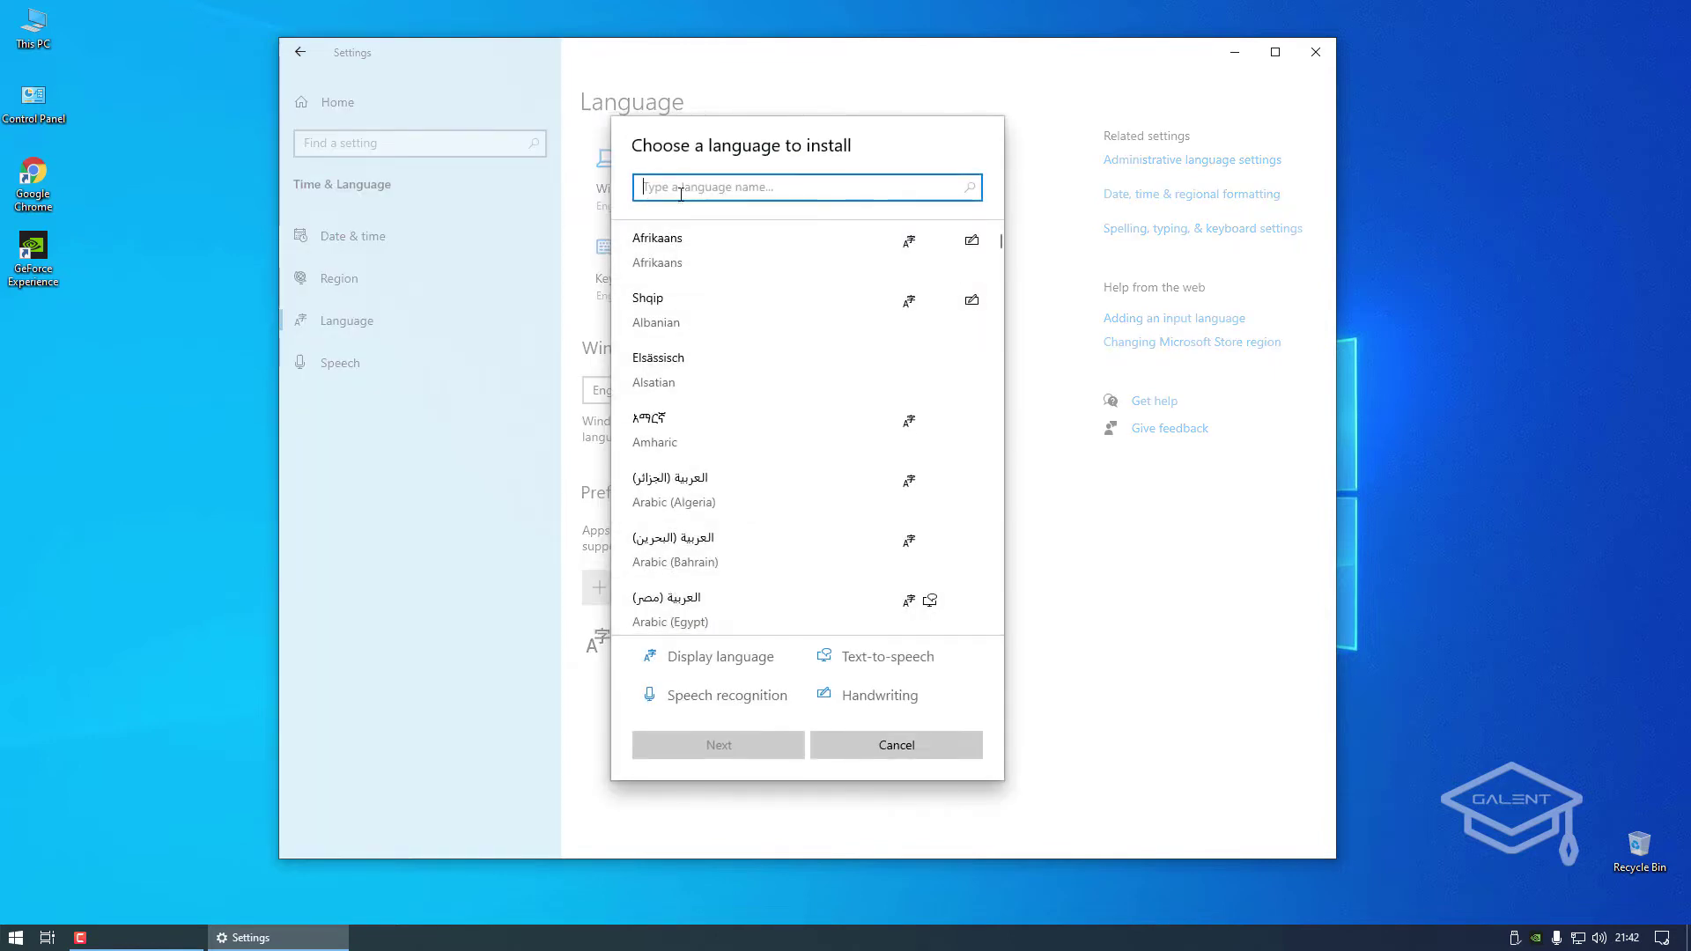
text(rus)
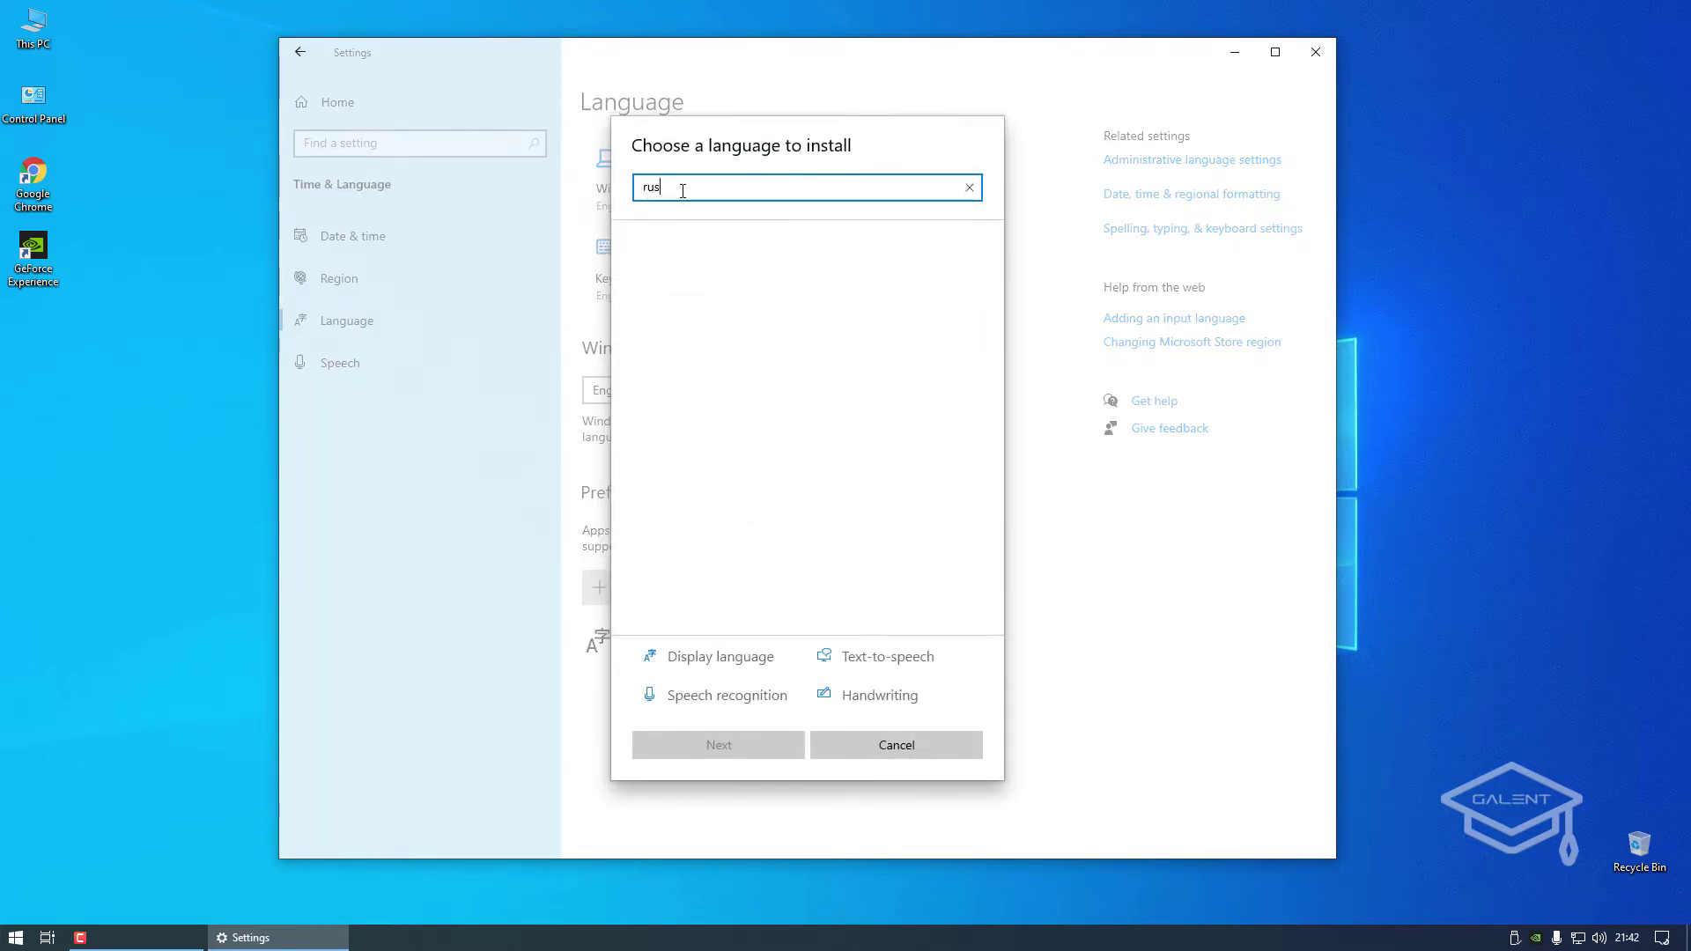
click(669, 489)
click(727, 744)
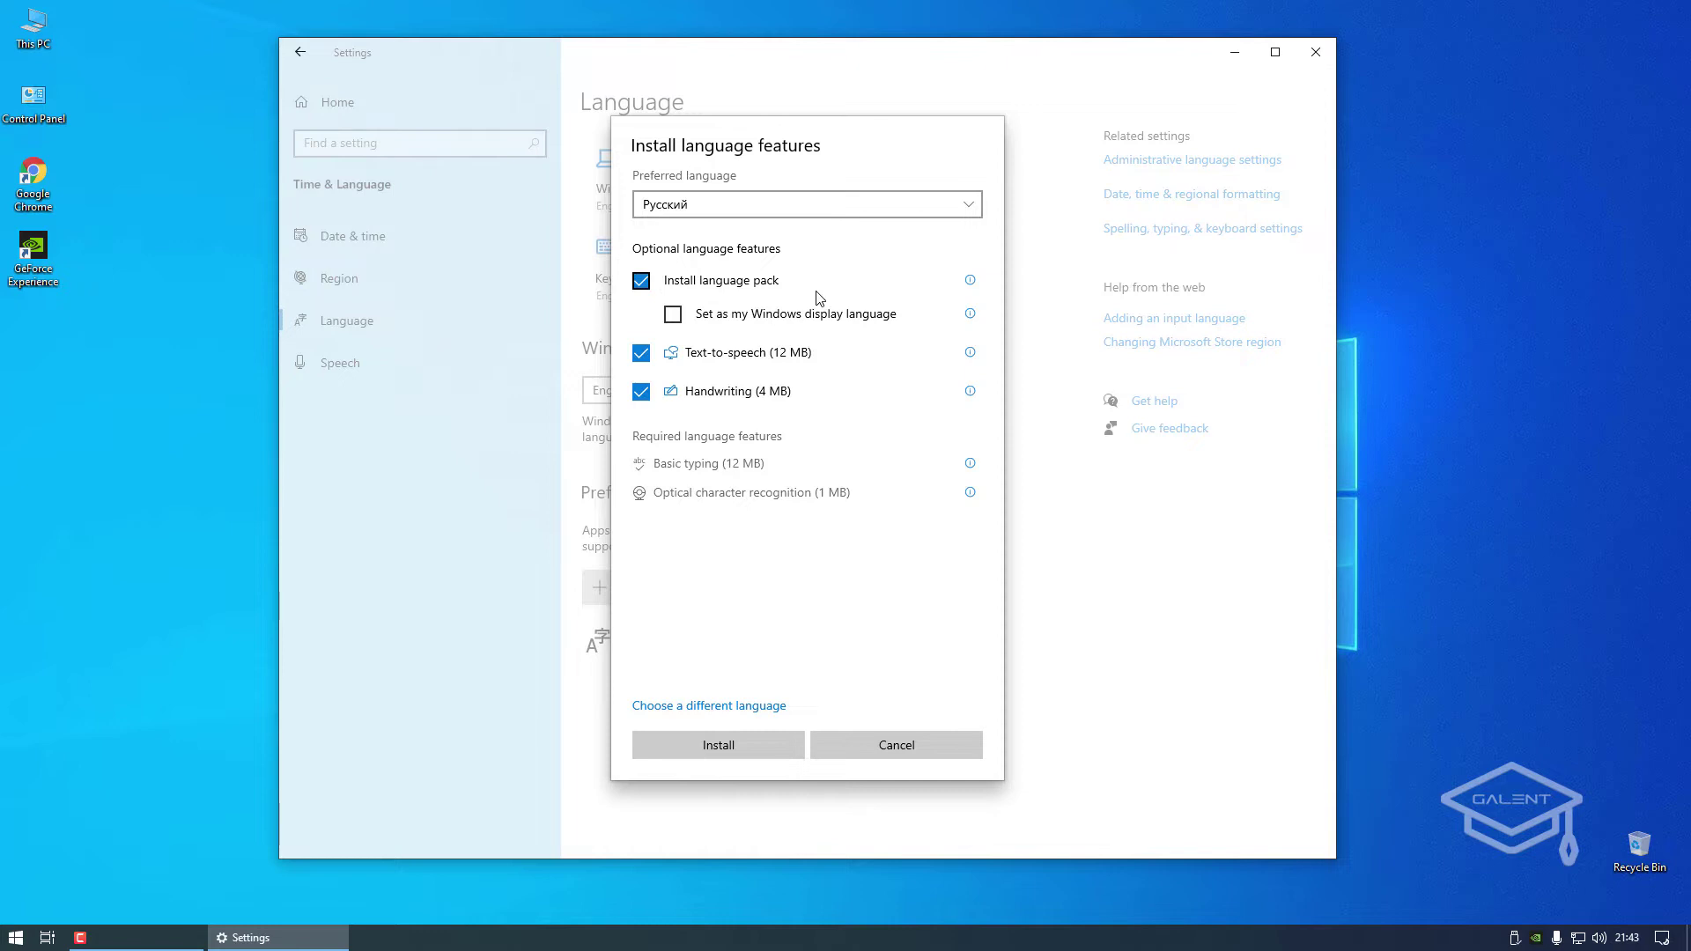
click(641, 280)
click(738, 748)
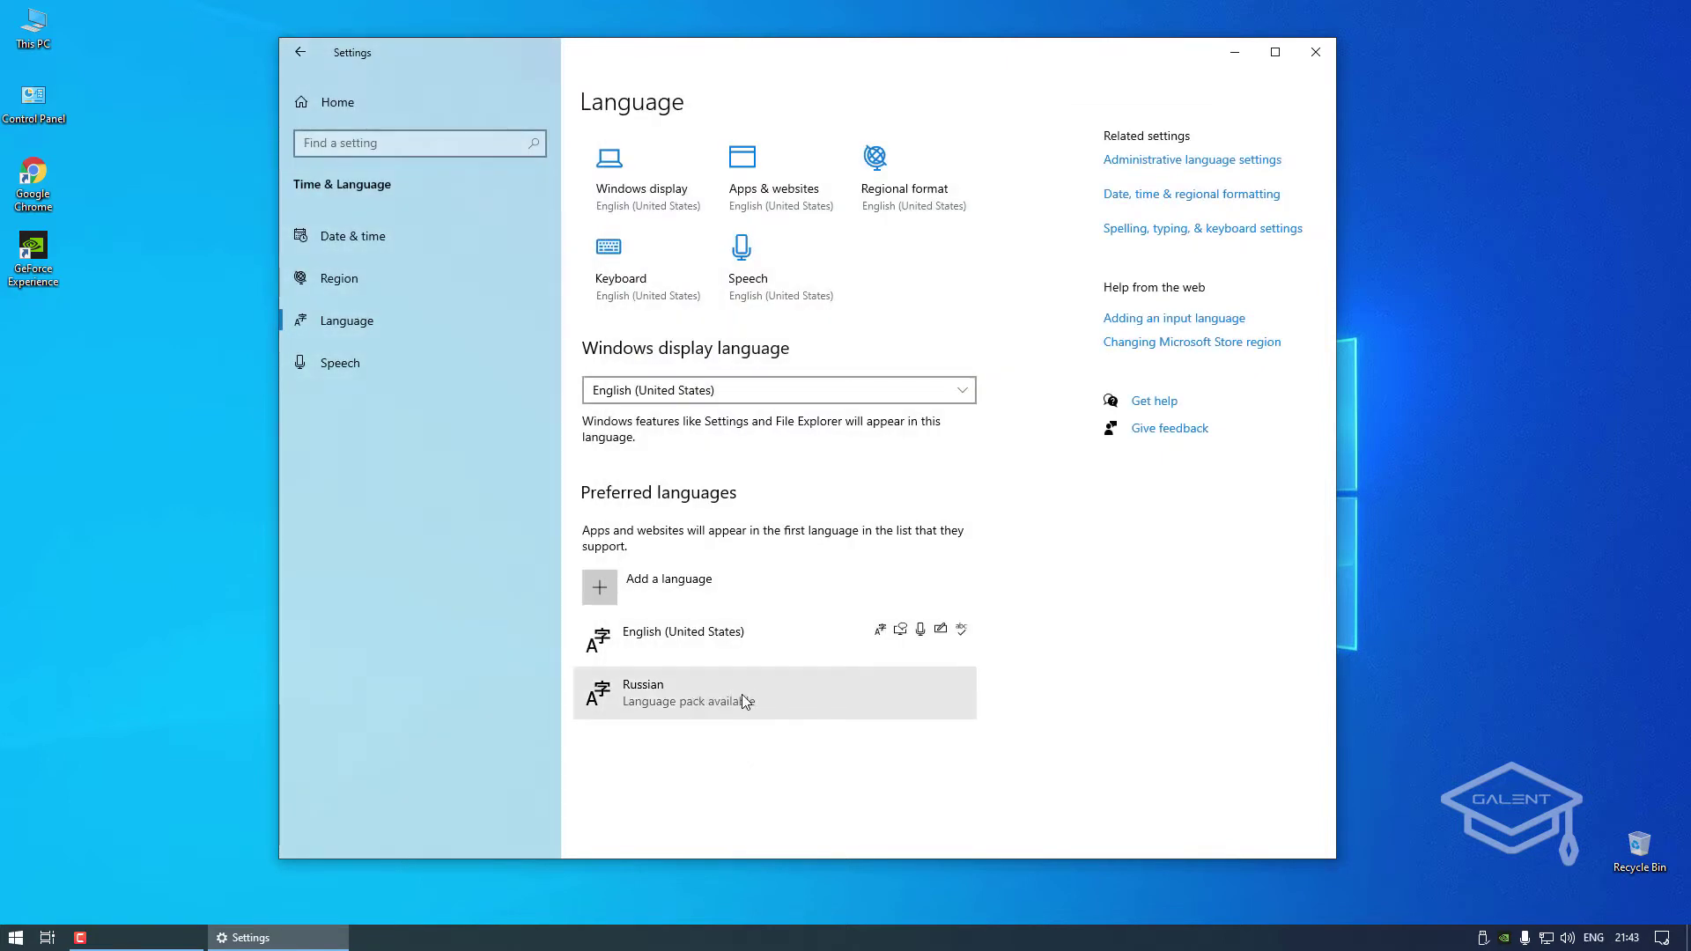
Check the available input languages, and add Armenian as a preferred language without its optional language pack
click(1592, 937)
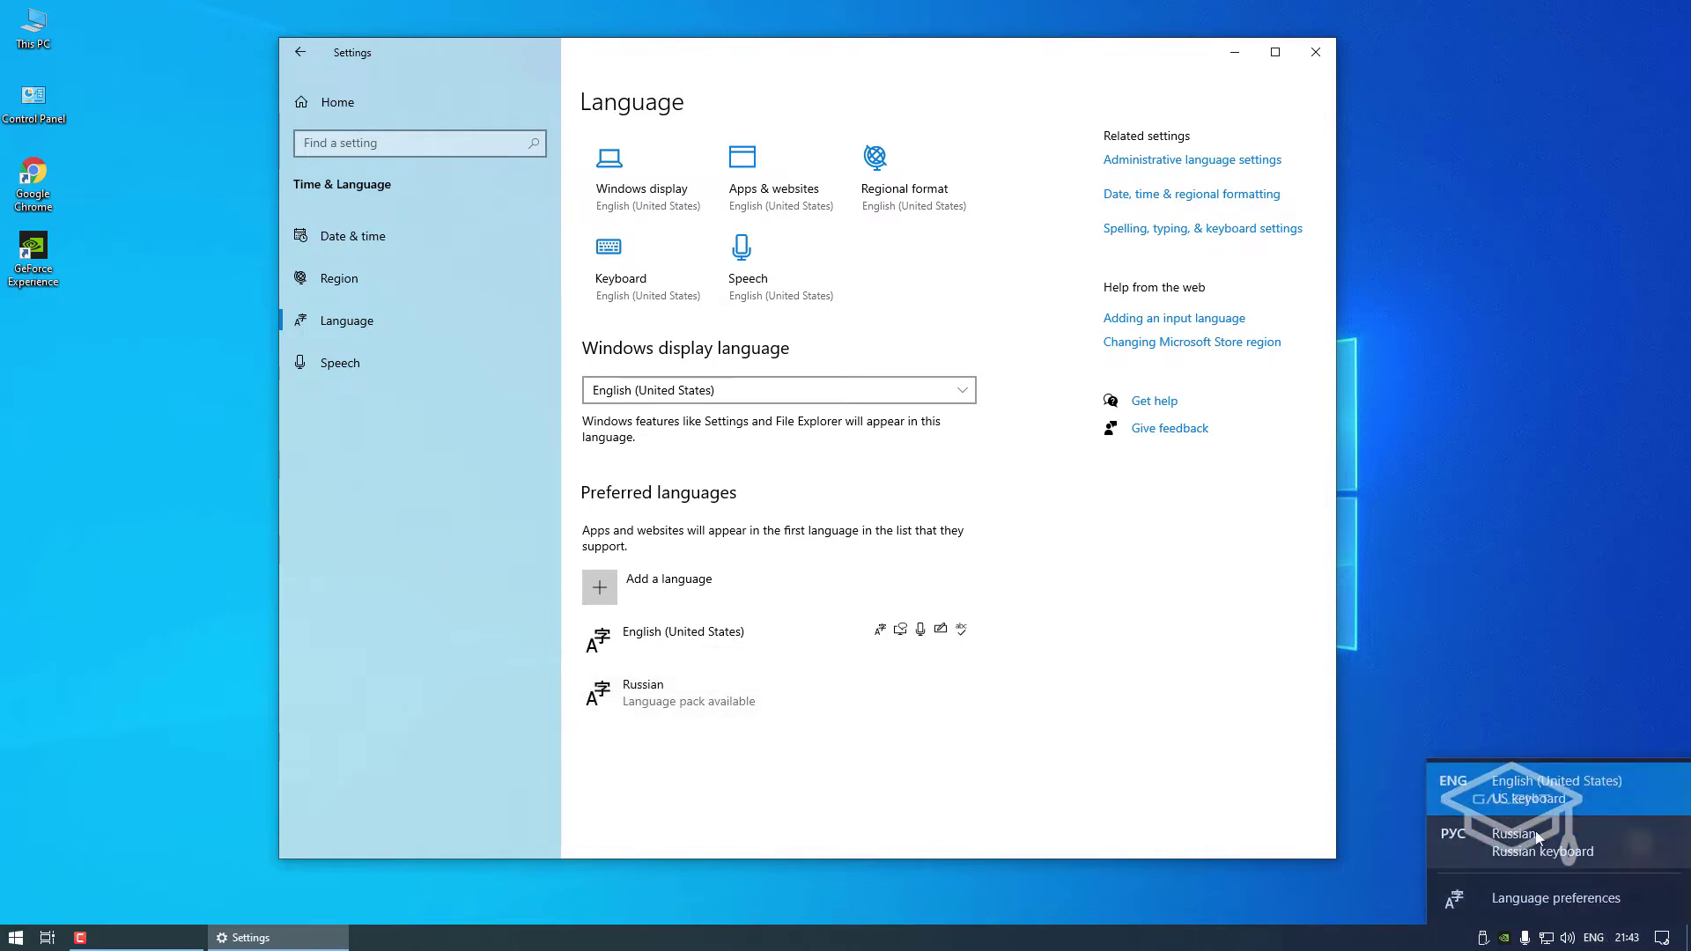
click(1508, 804)
click(656, 588)
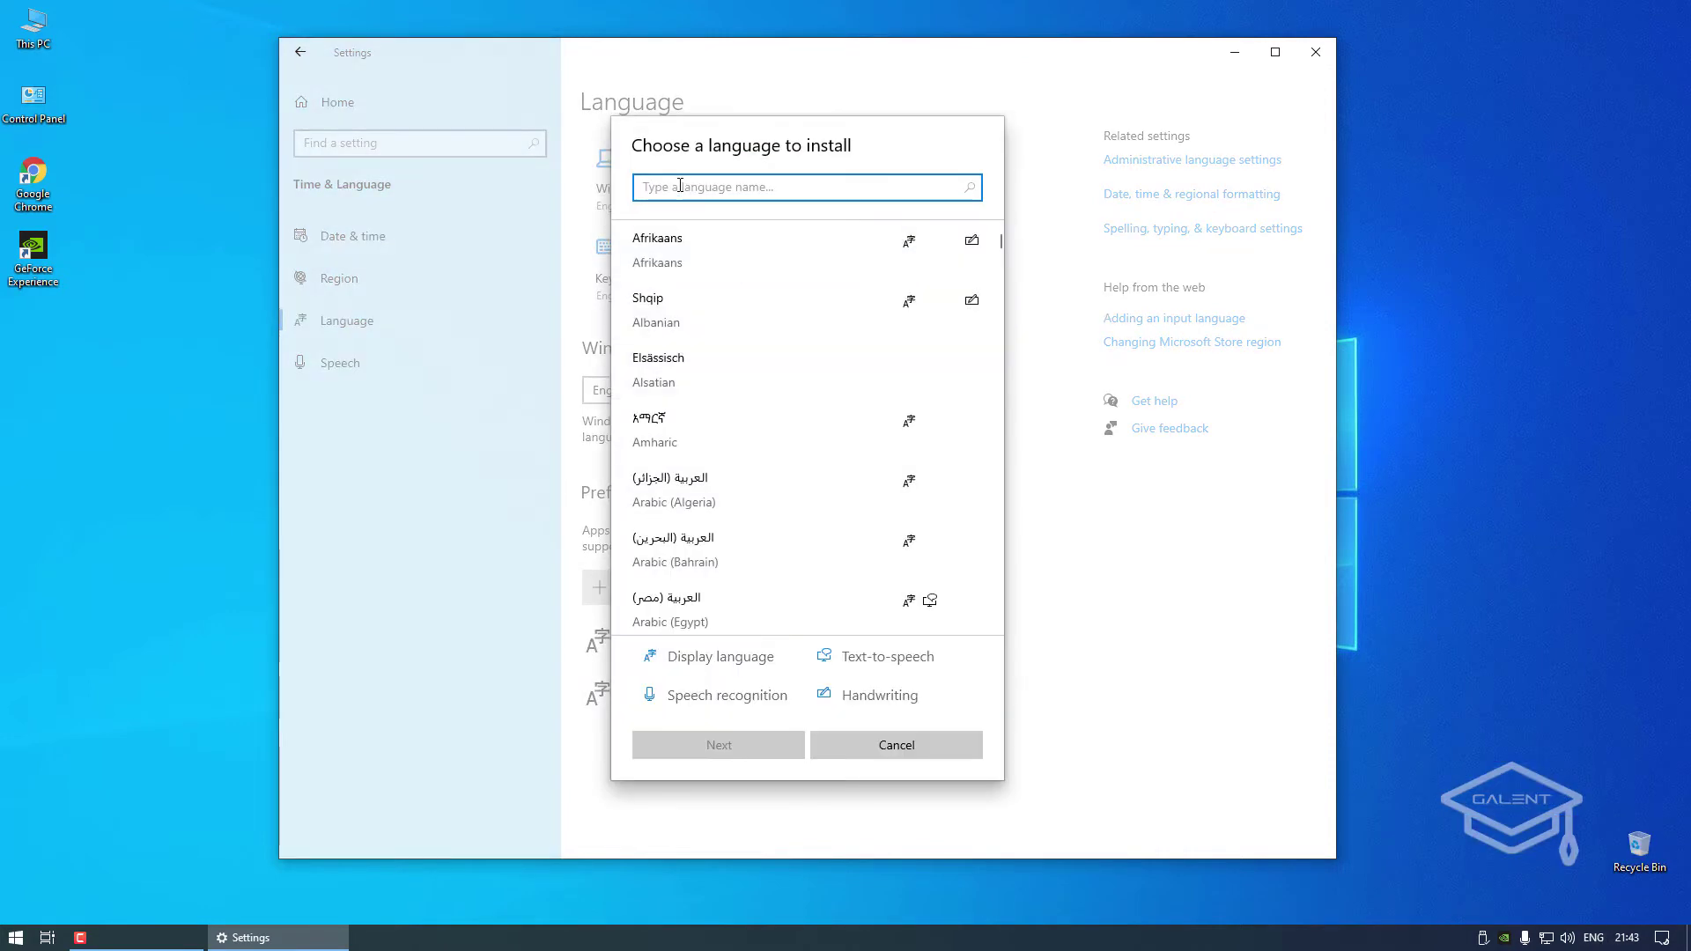
text(armenia)
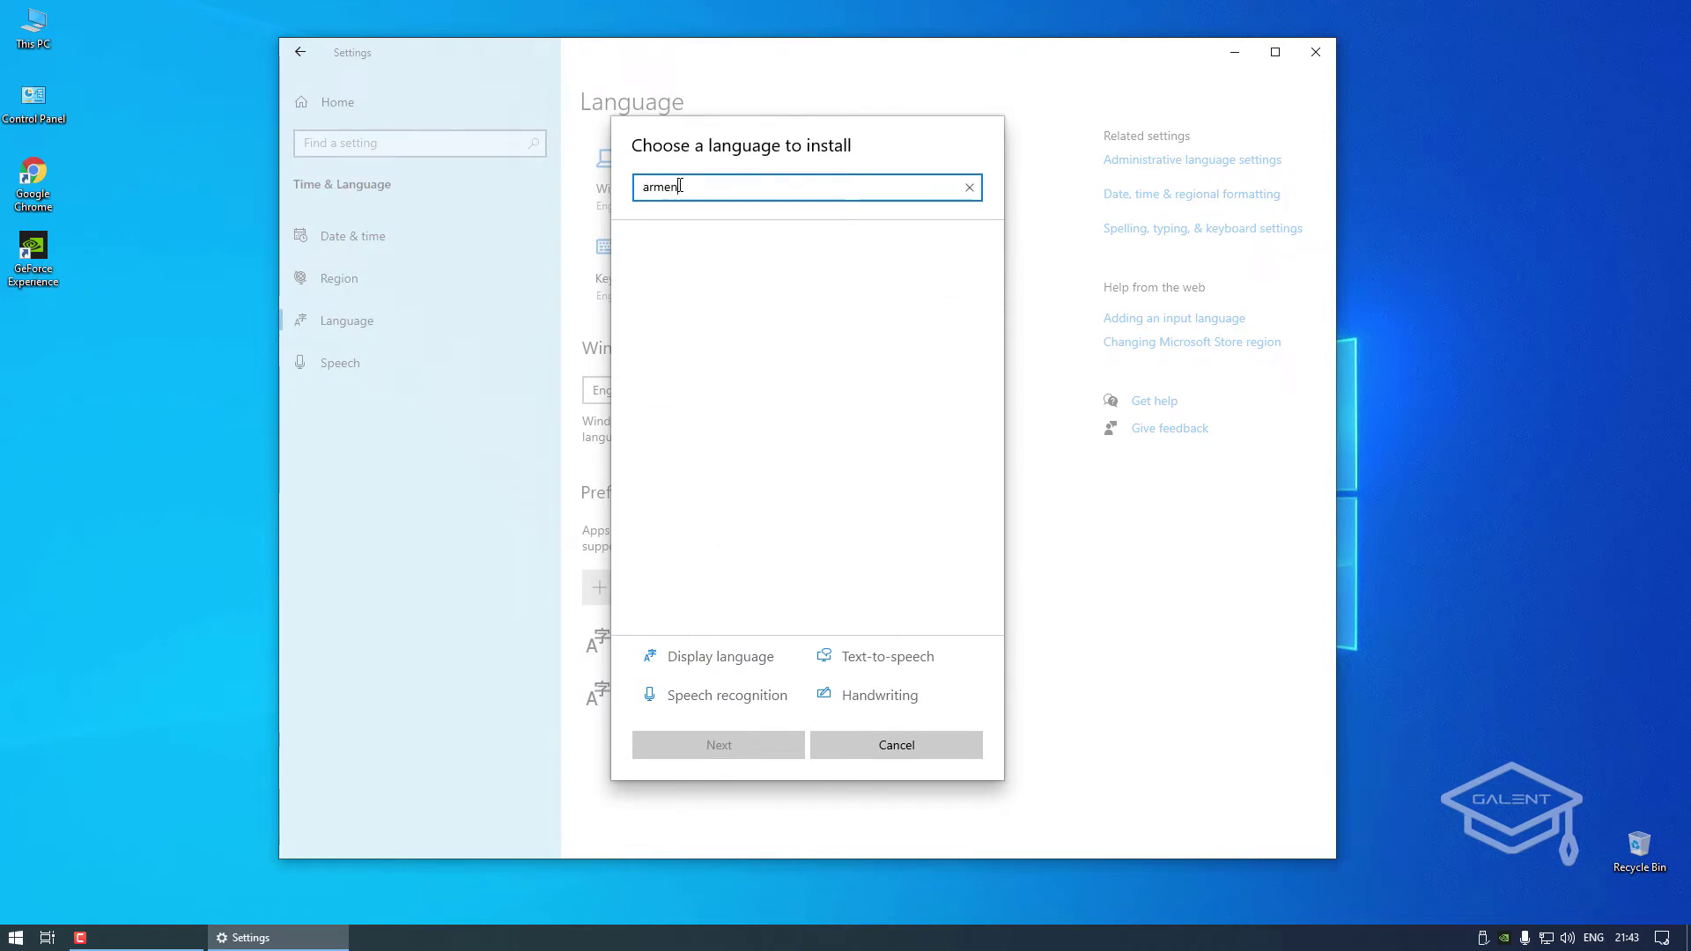
click(663, 249)
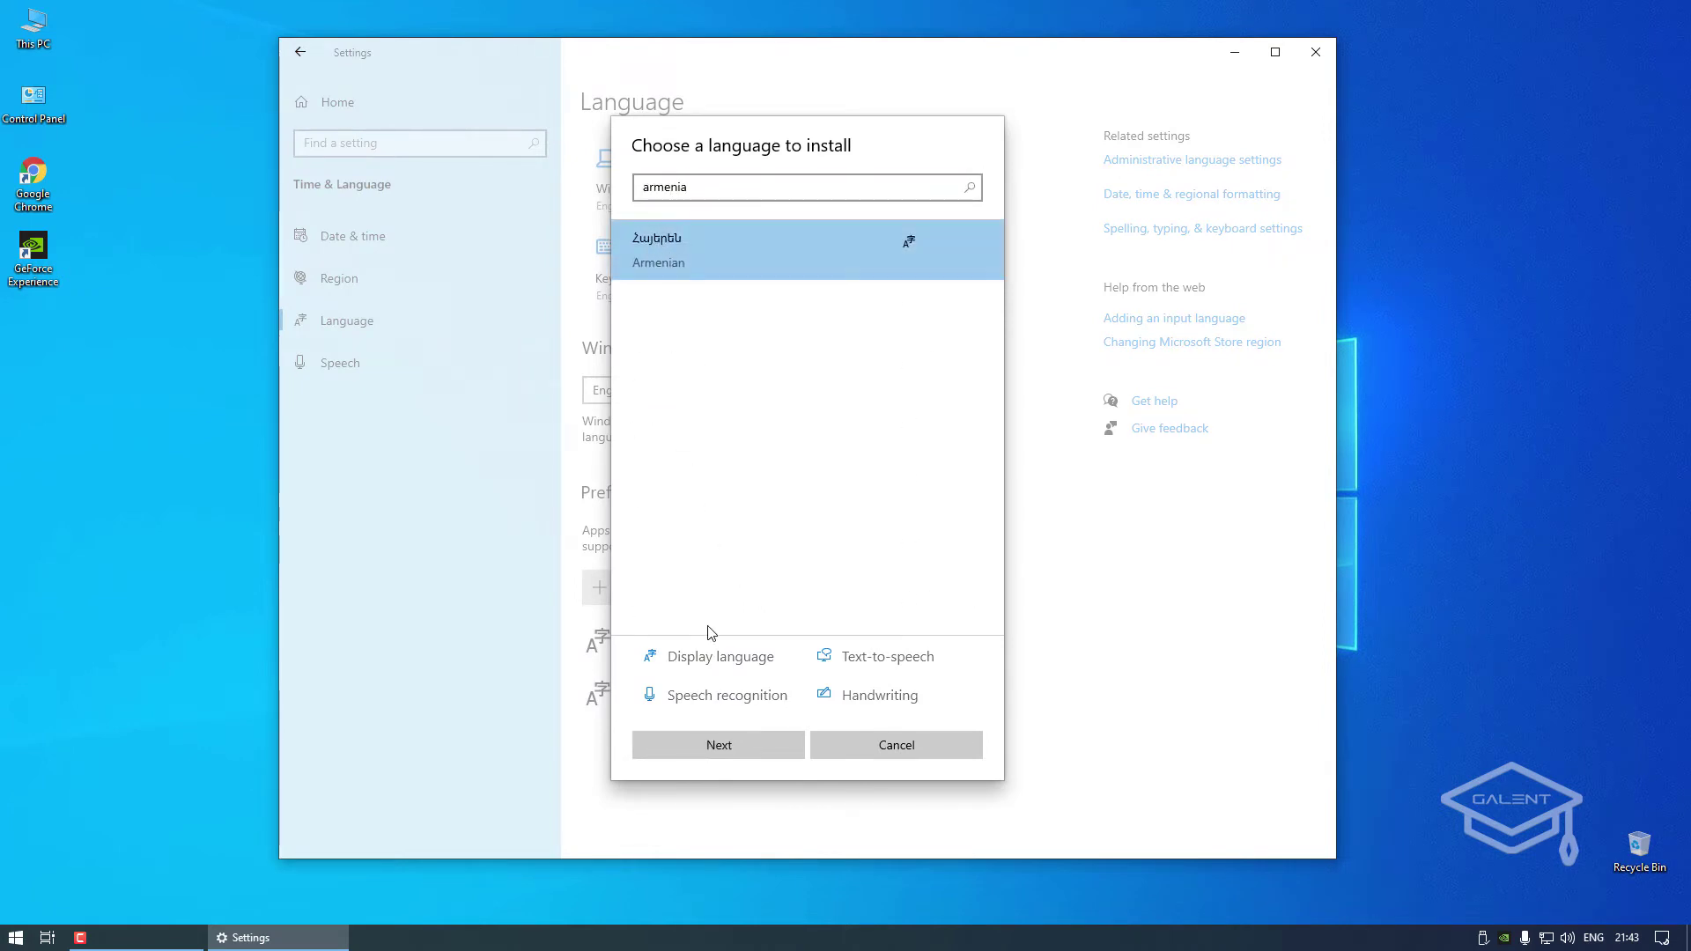
click(737, 742)
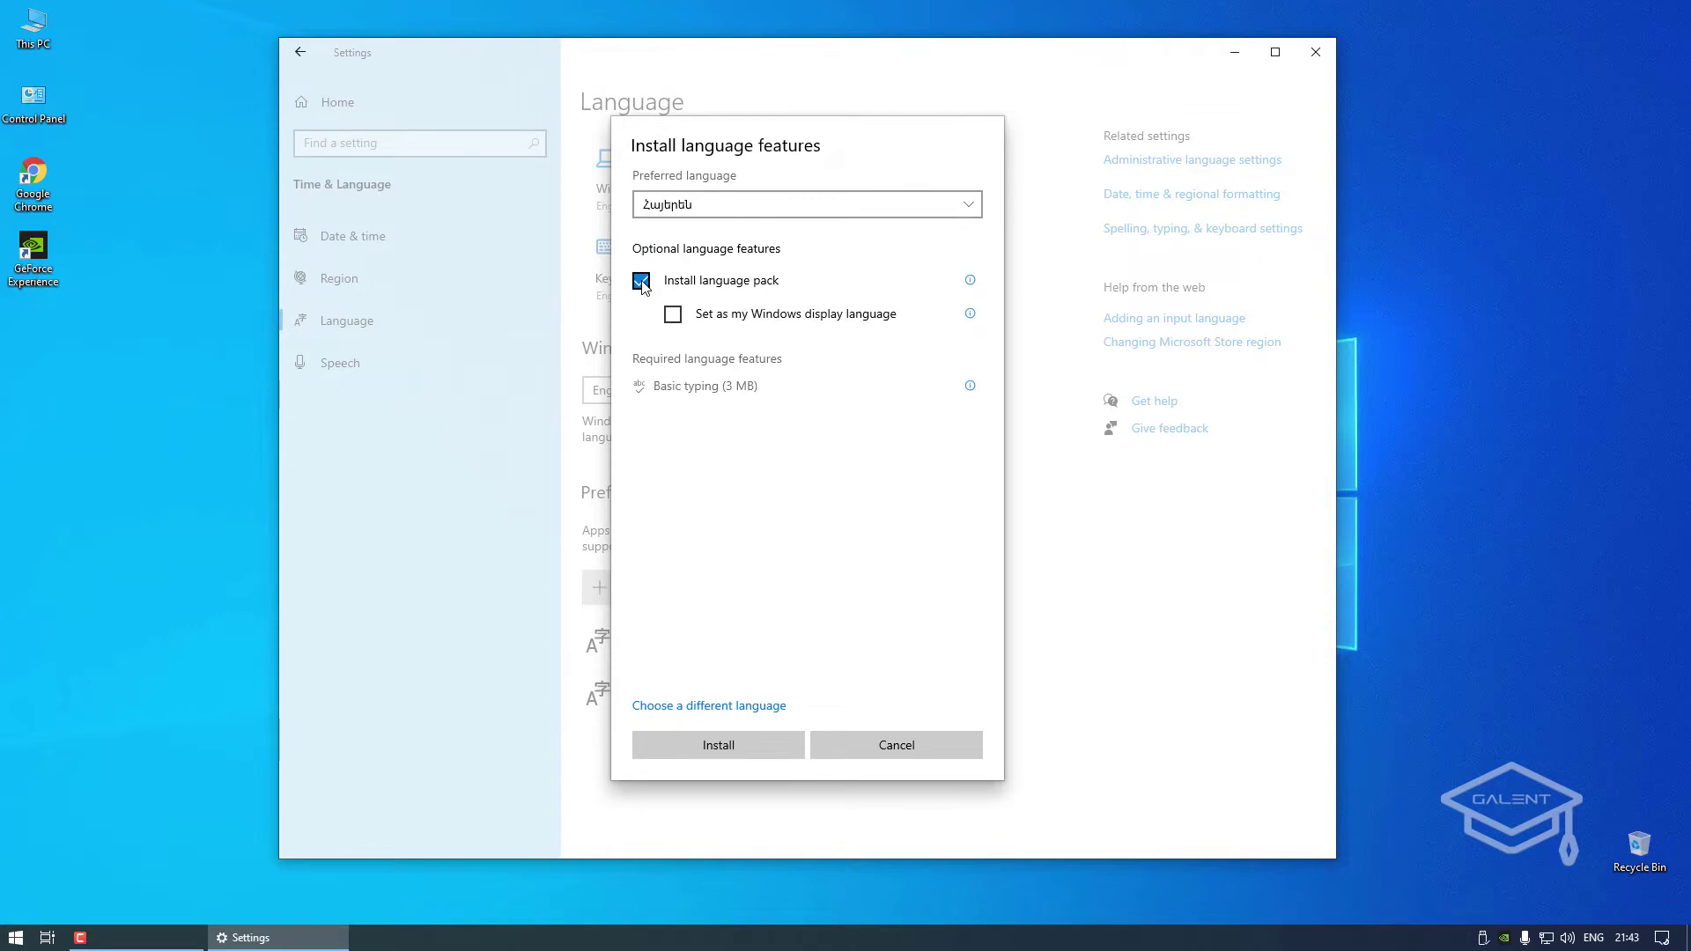
click(641, 282)
click(744, 745)
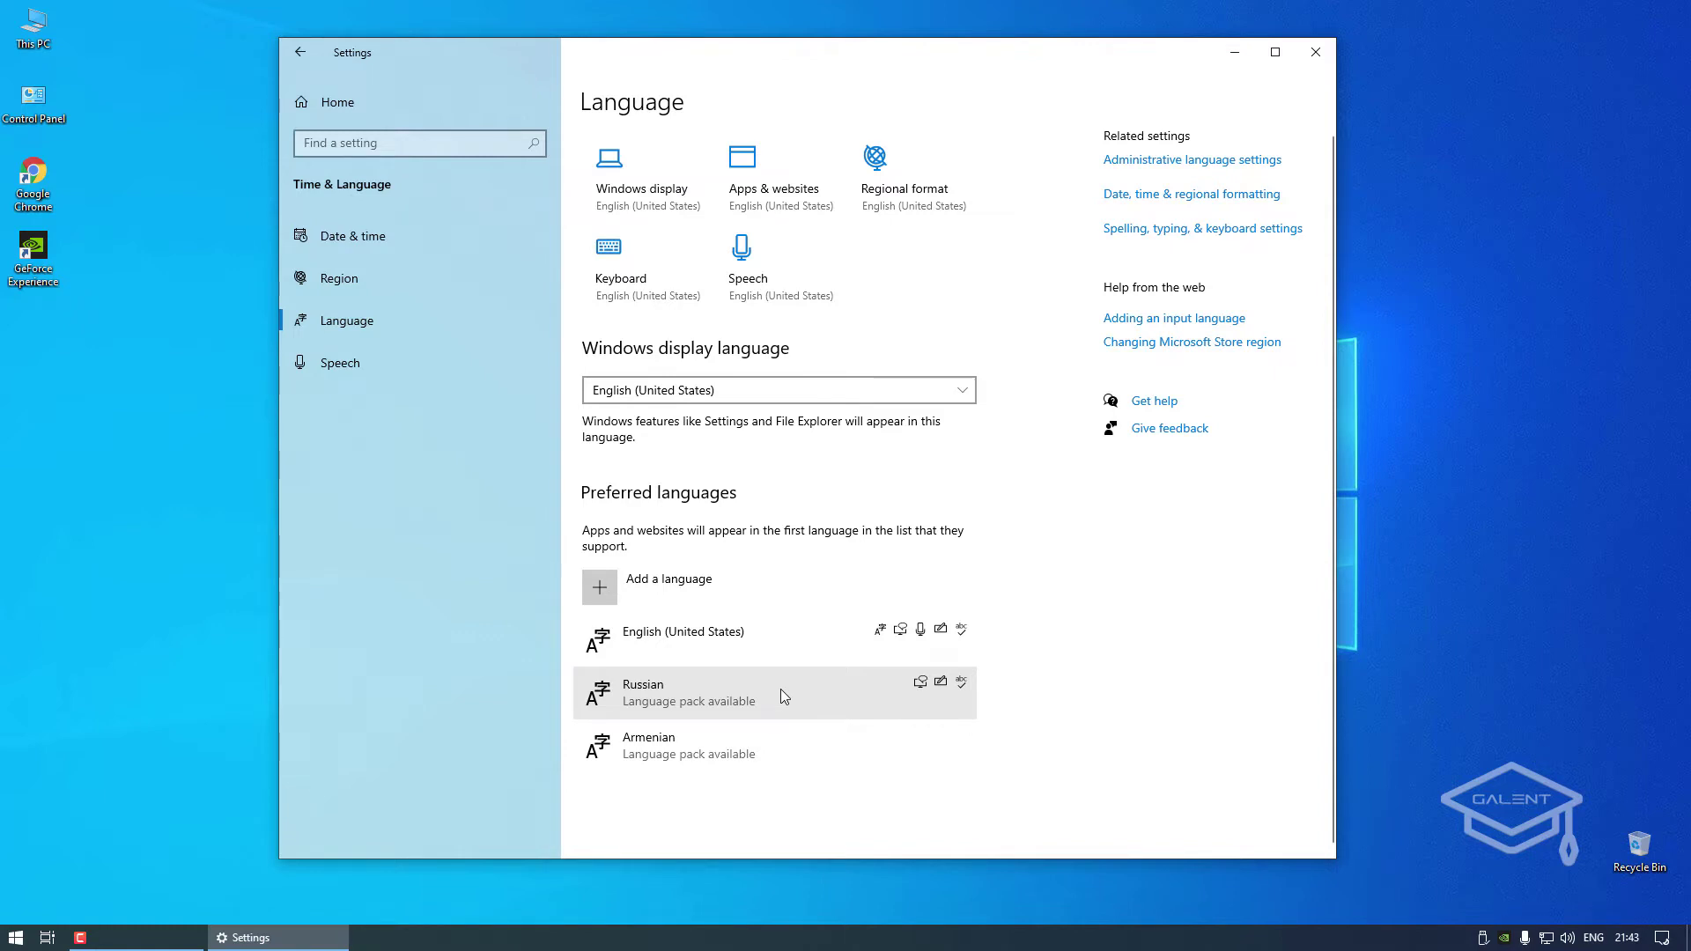
In the Russian language options, add the Russian - Mnemonic keyboard and remove the standard Russian keyboard
click(782, 697)
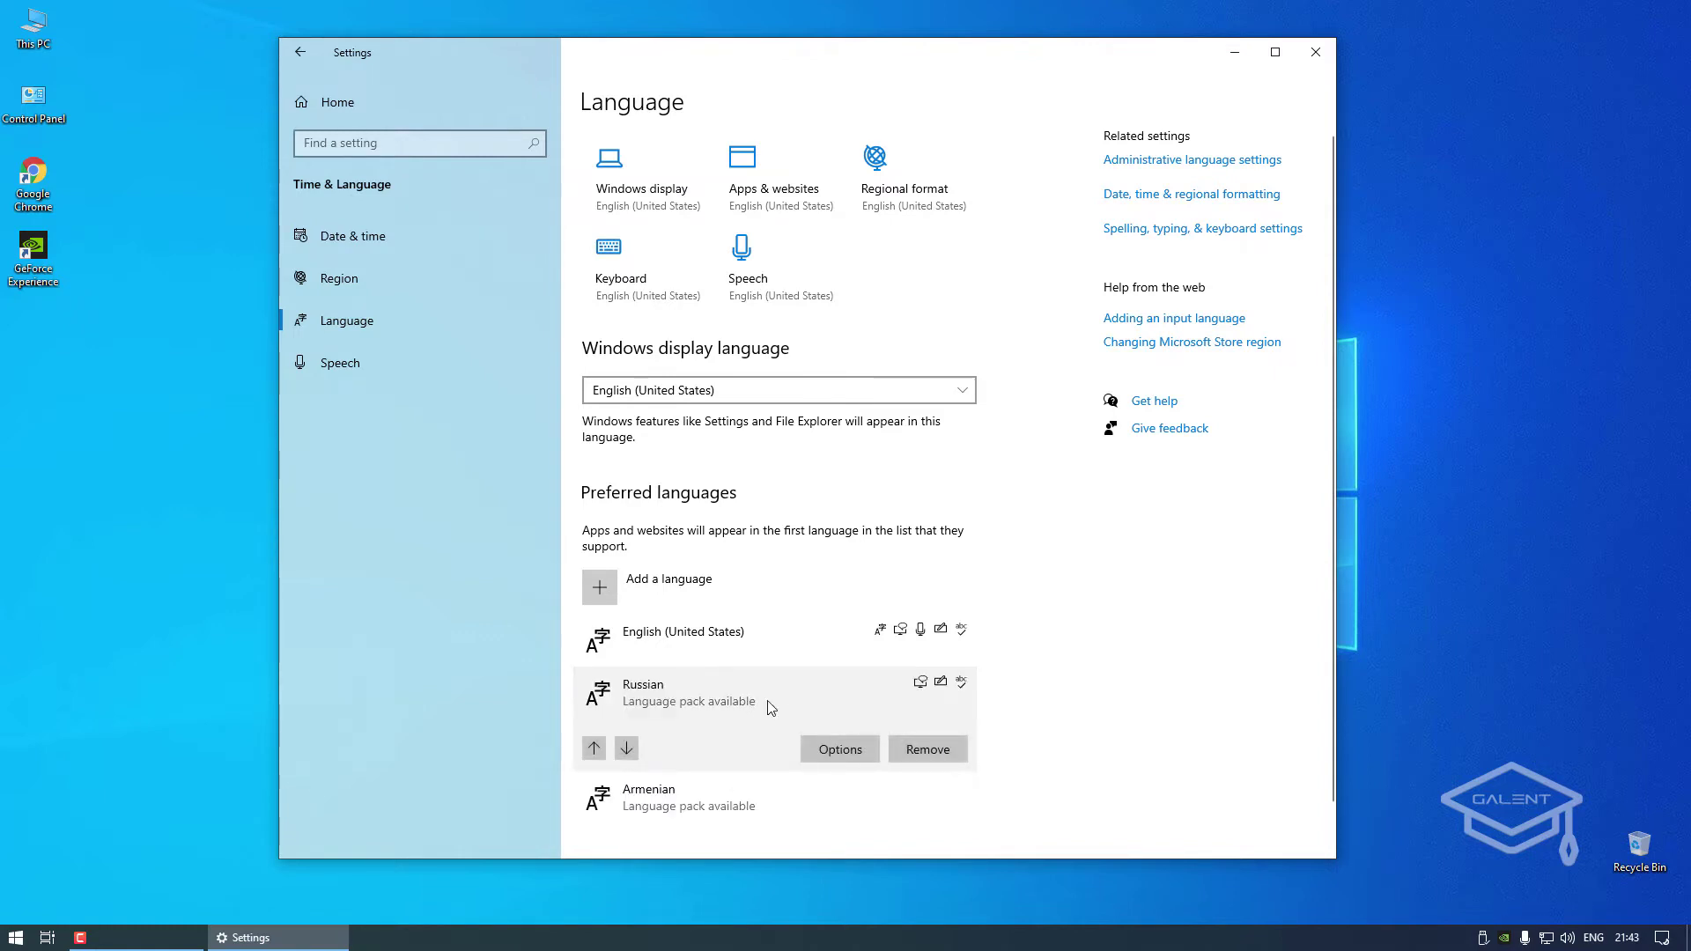
click(843, 749)
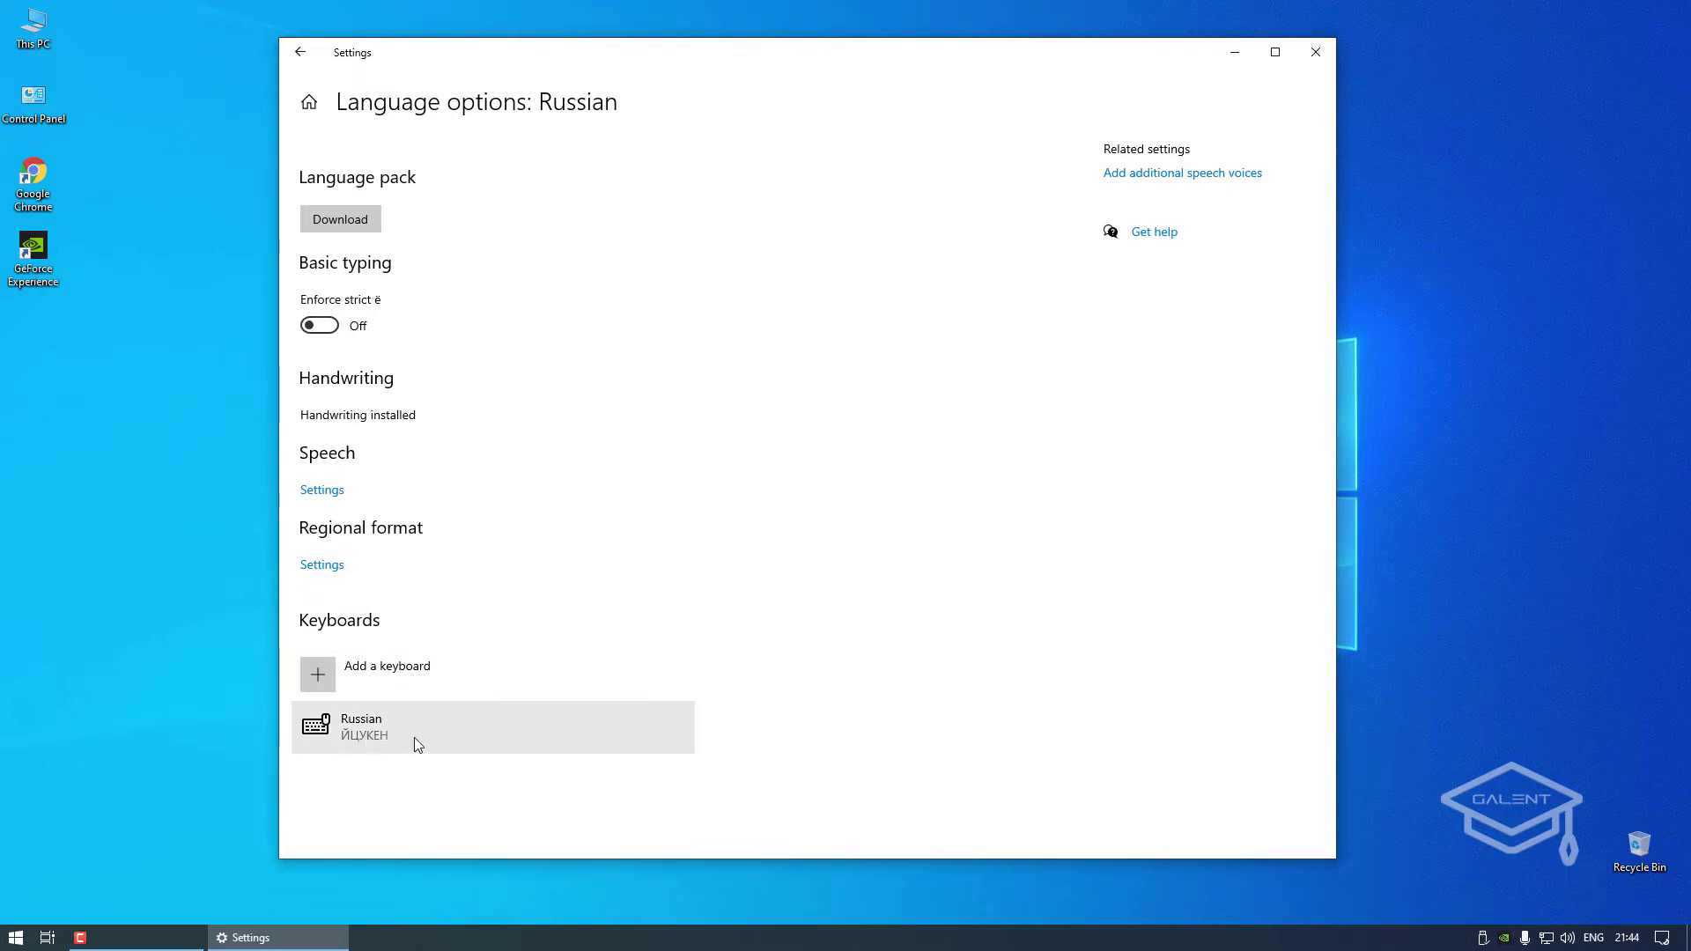
click(395, 683)
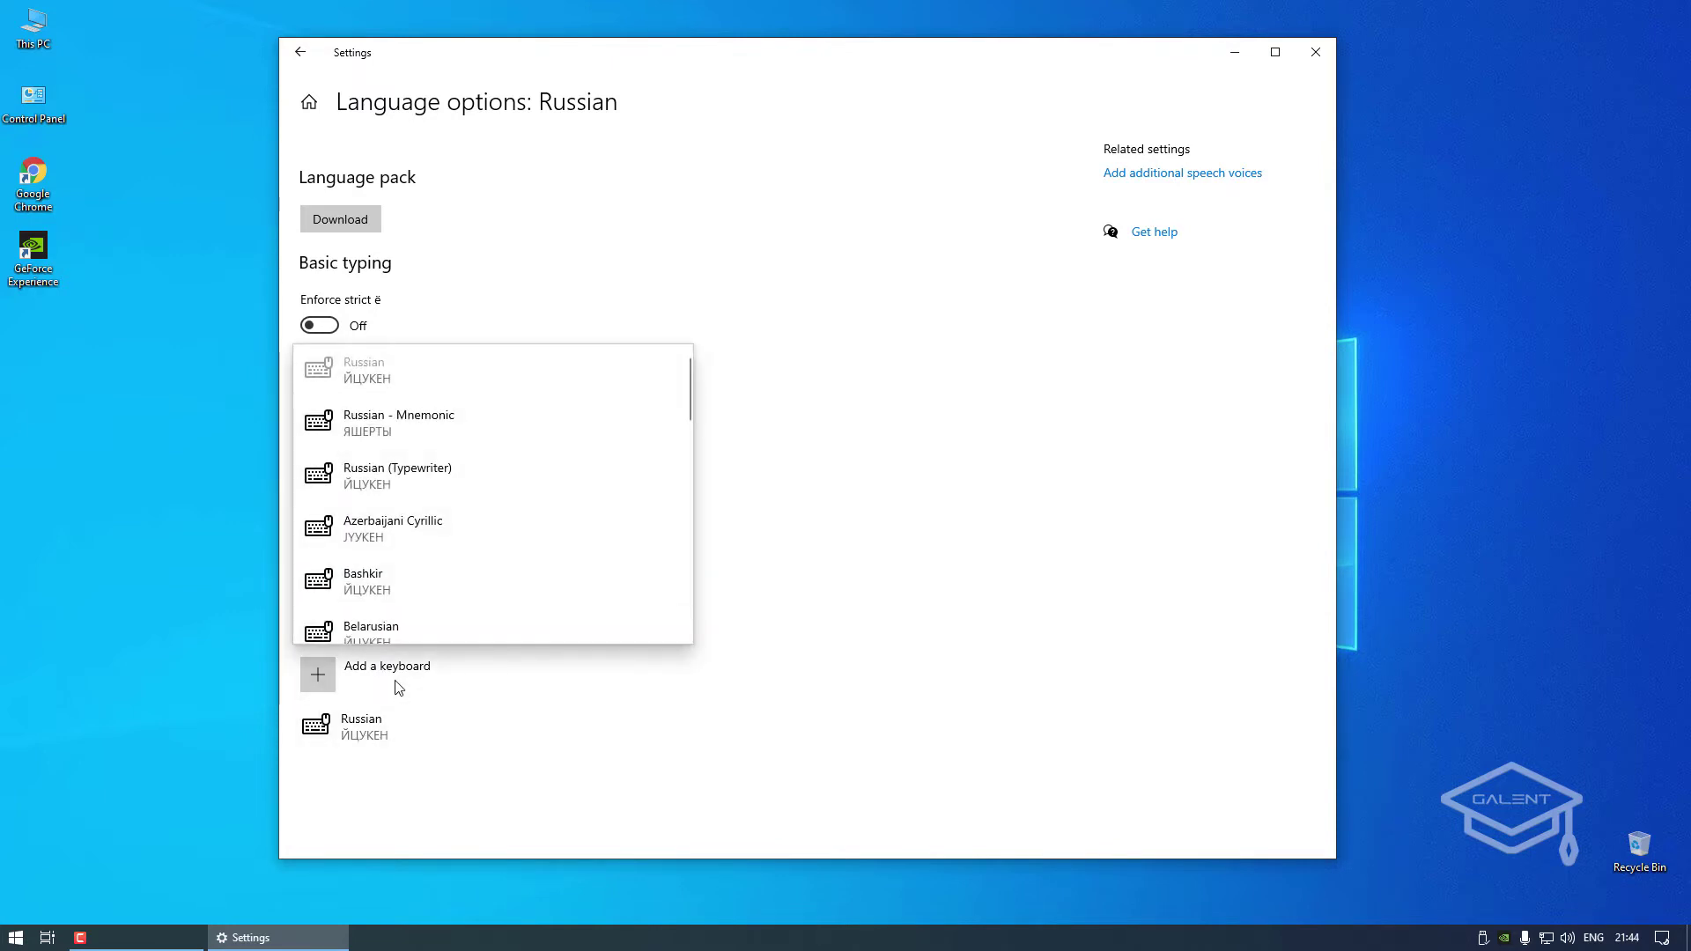
click(424, 422)
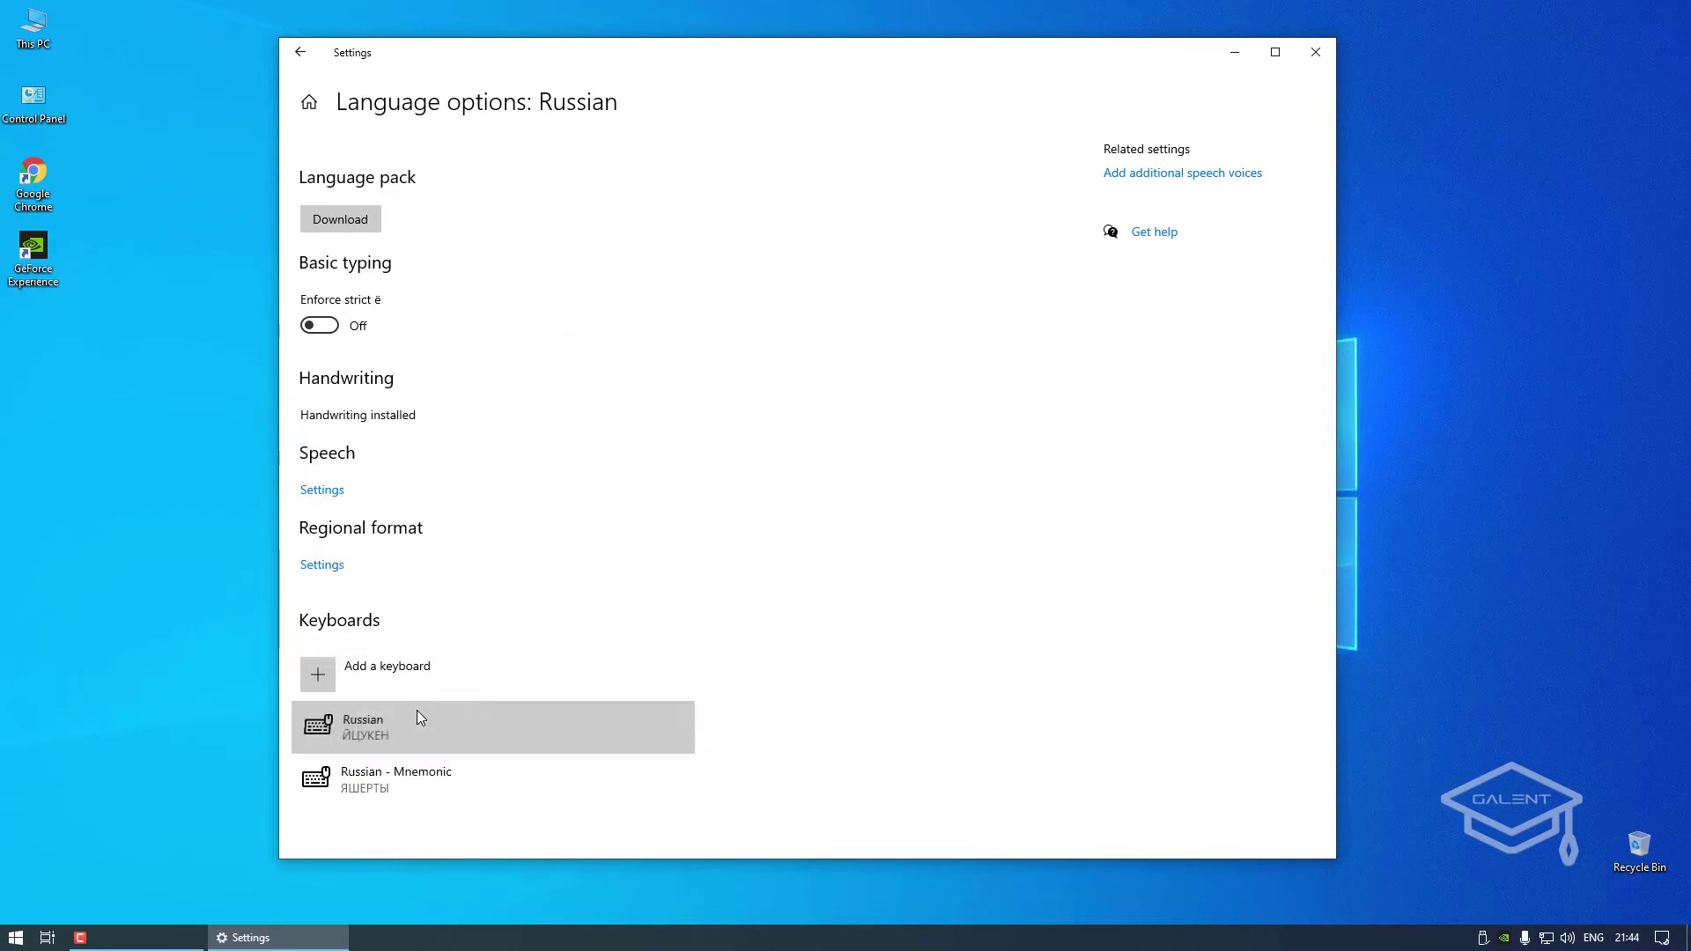
click(416, 713)
click(630, 780)
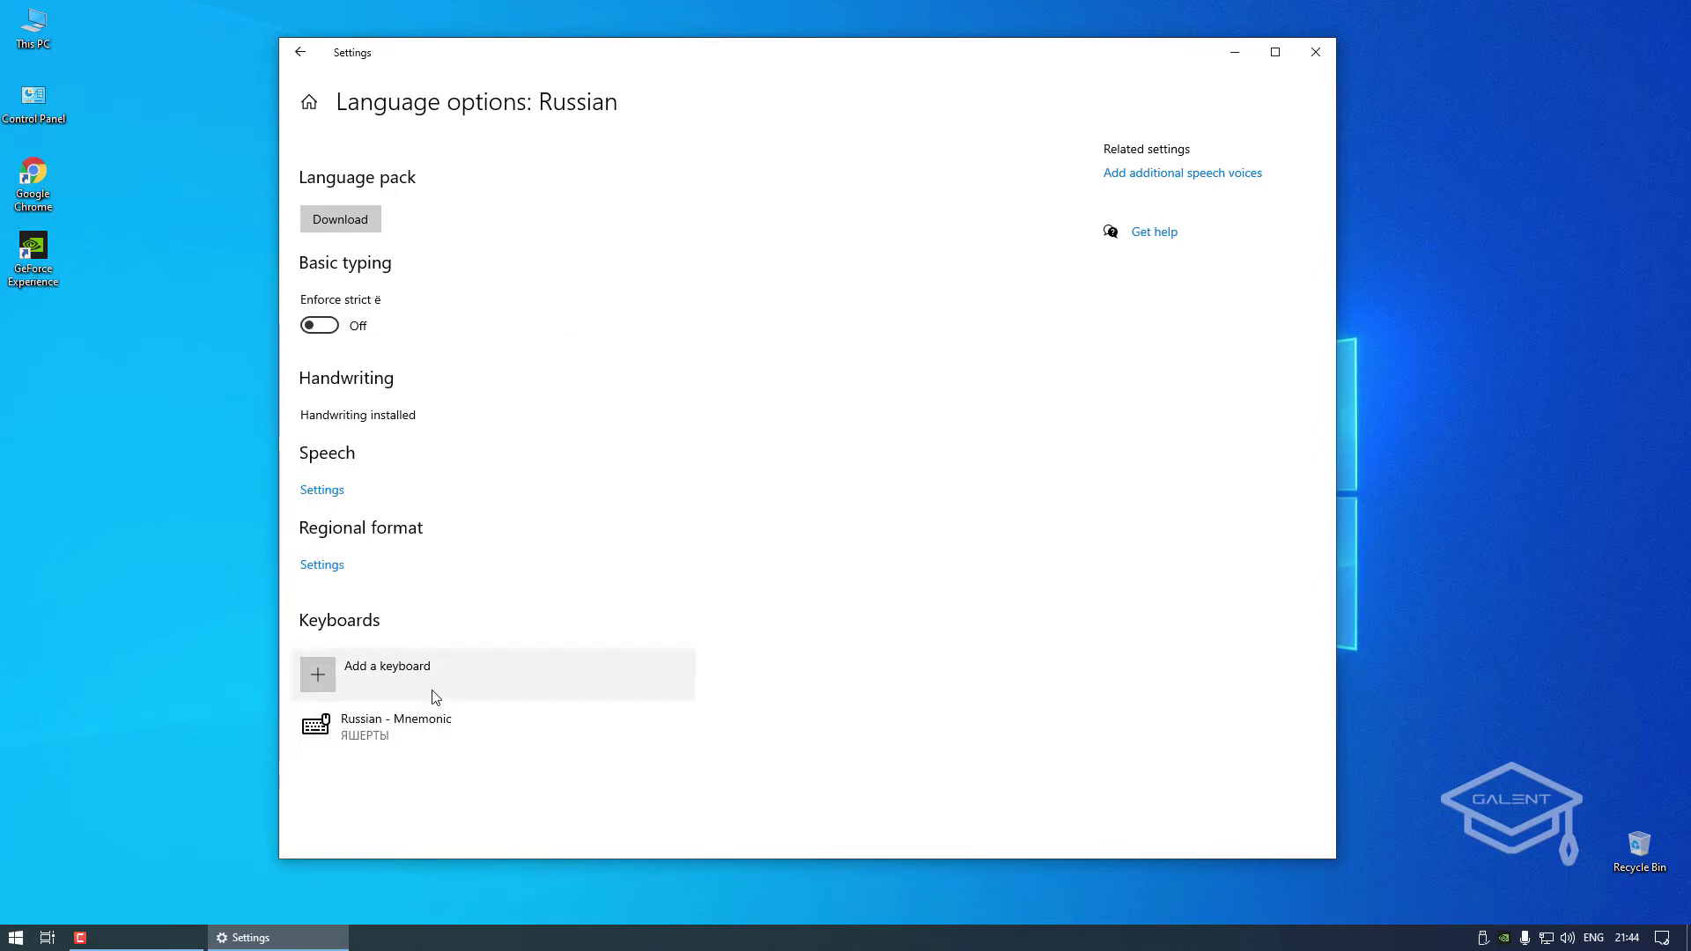
Open the Armenian language options and inspect its installed keyboard
click(299, 52)
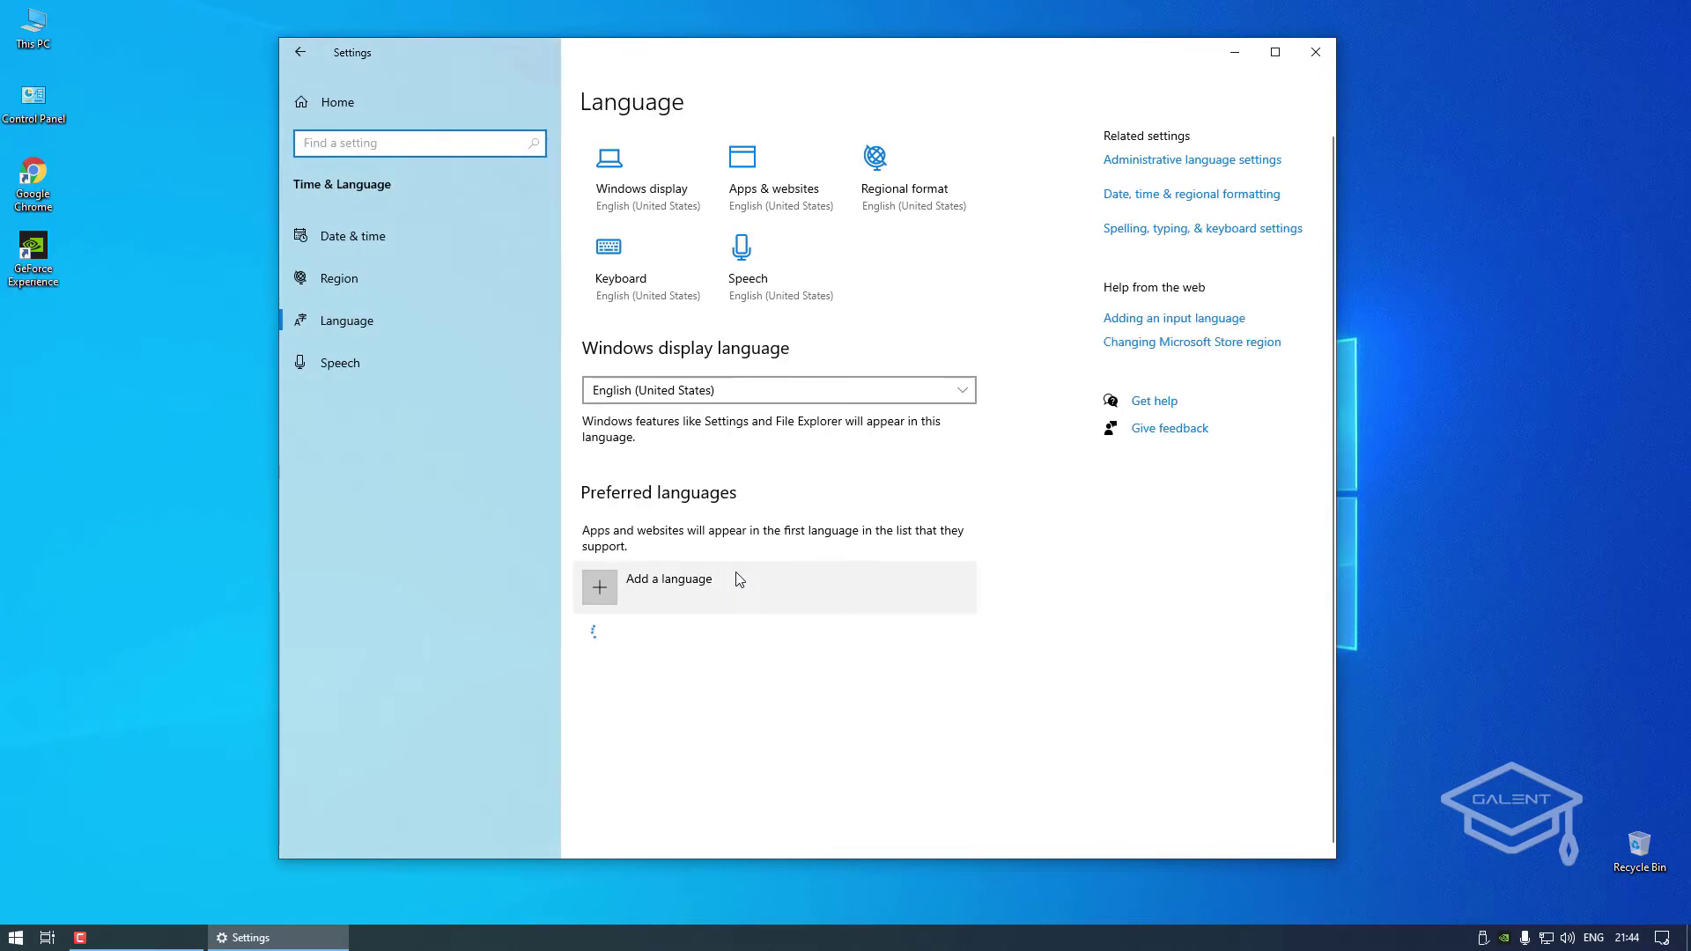
click(766, 744)
click(841, 801)
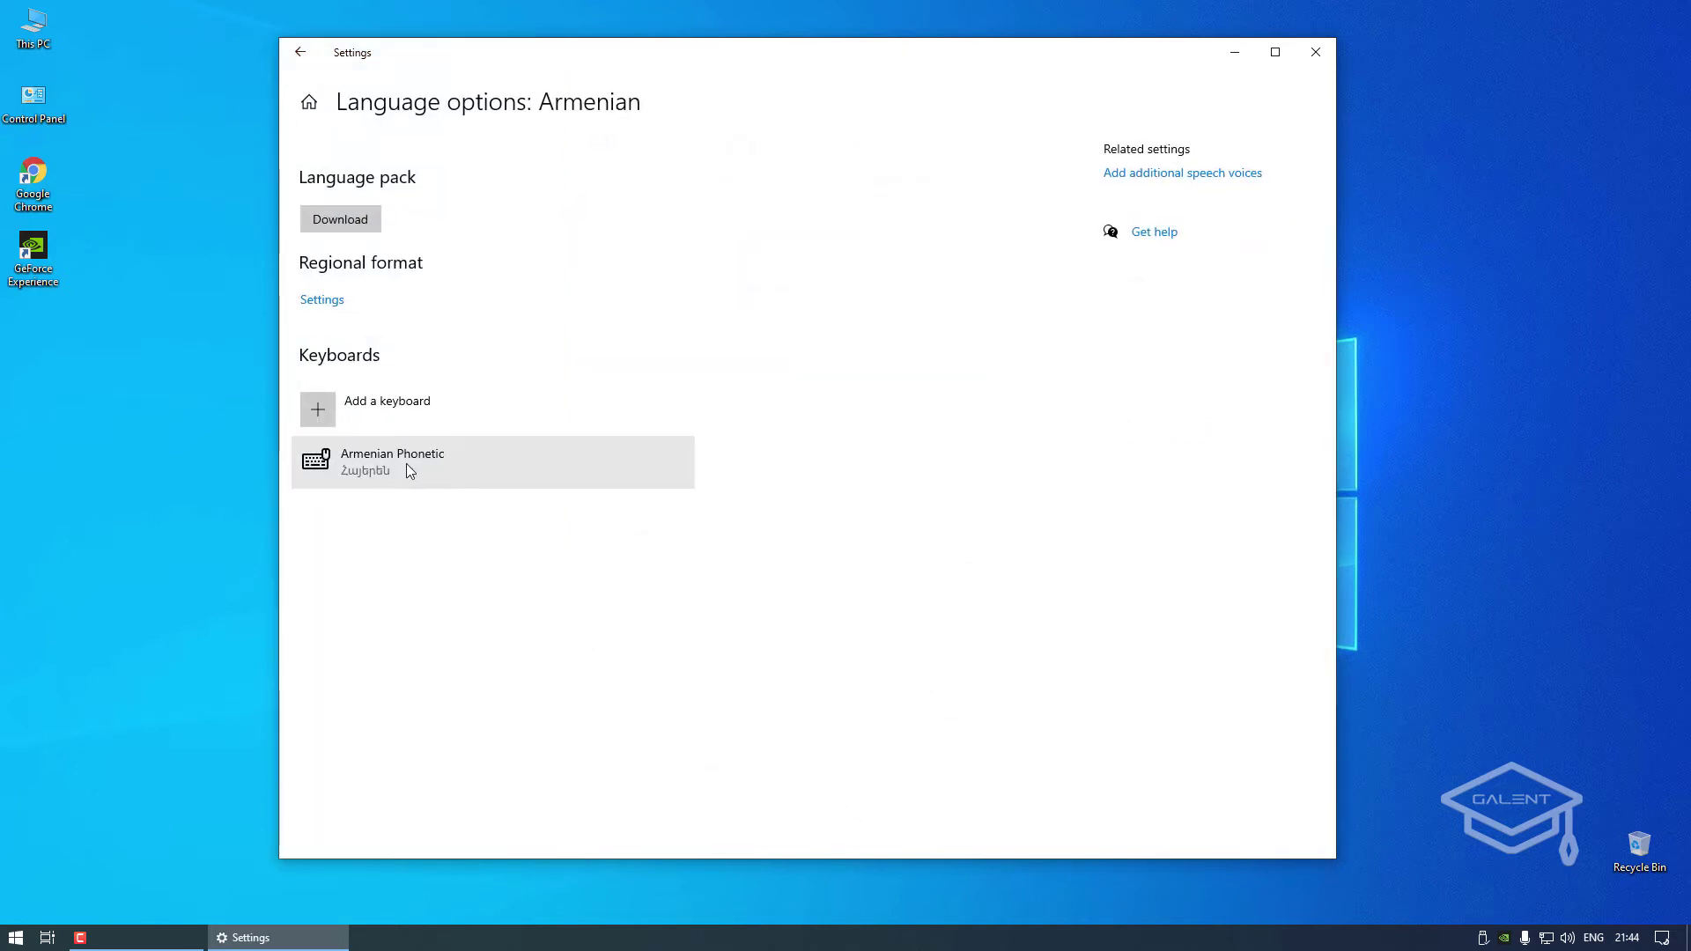
click(408, 462)
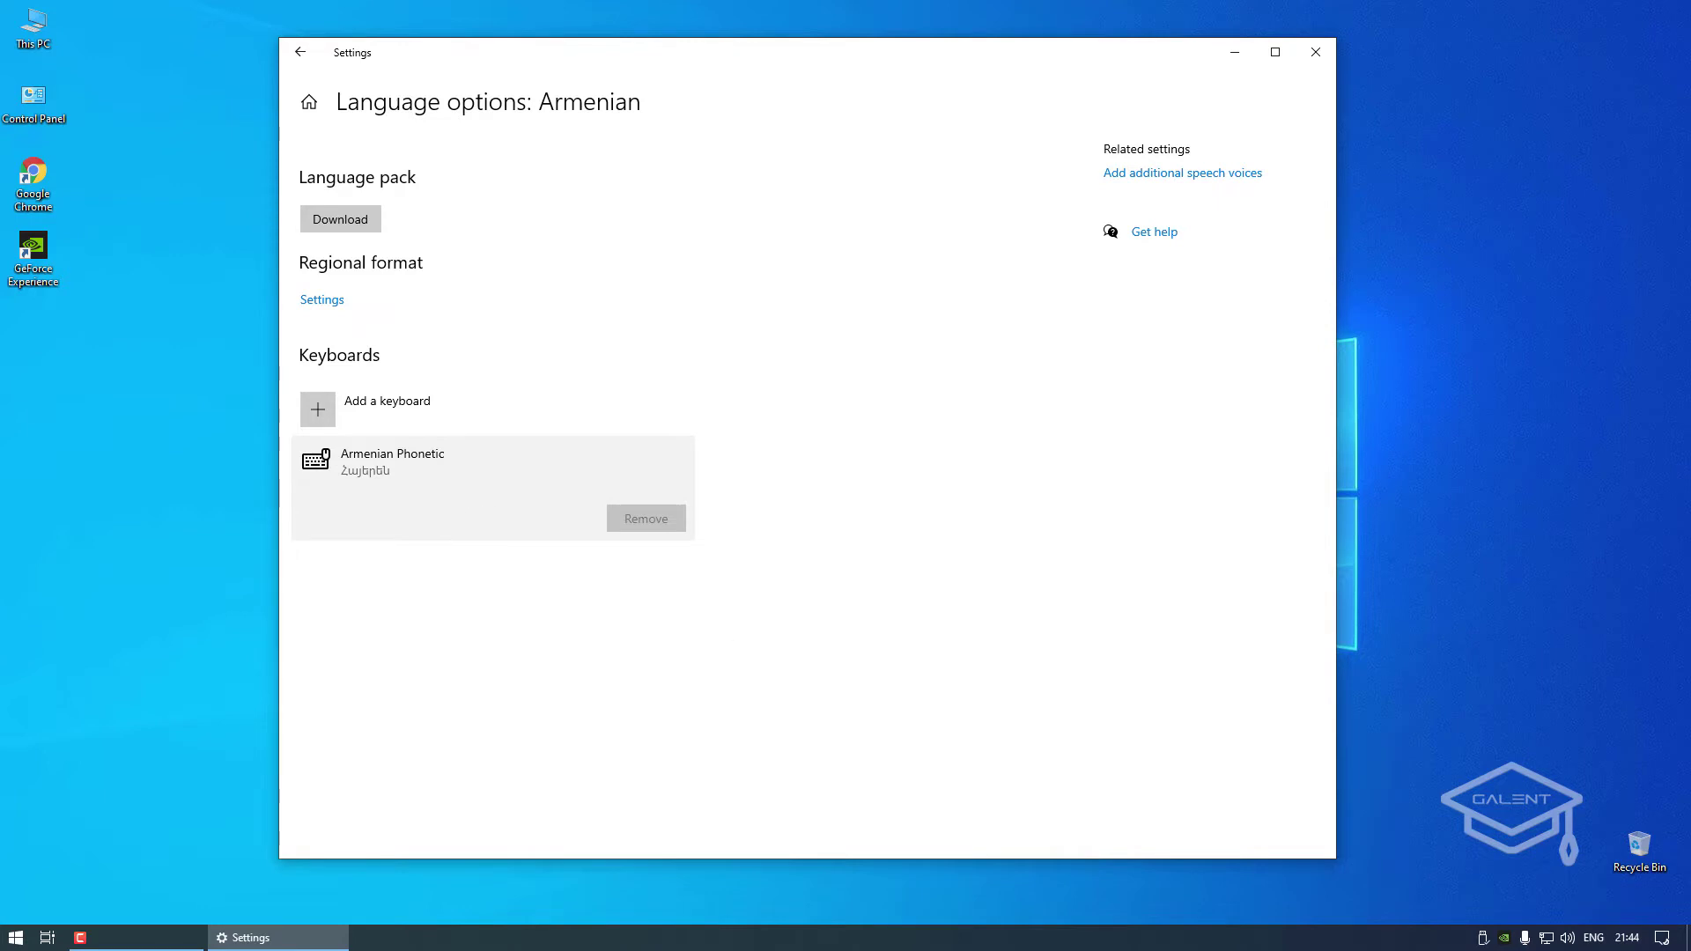
Enable the touch keyboard button on the taskbar, view the English layout on the touch keyboard and dismiss it
right_click(1376, 947)
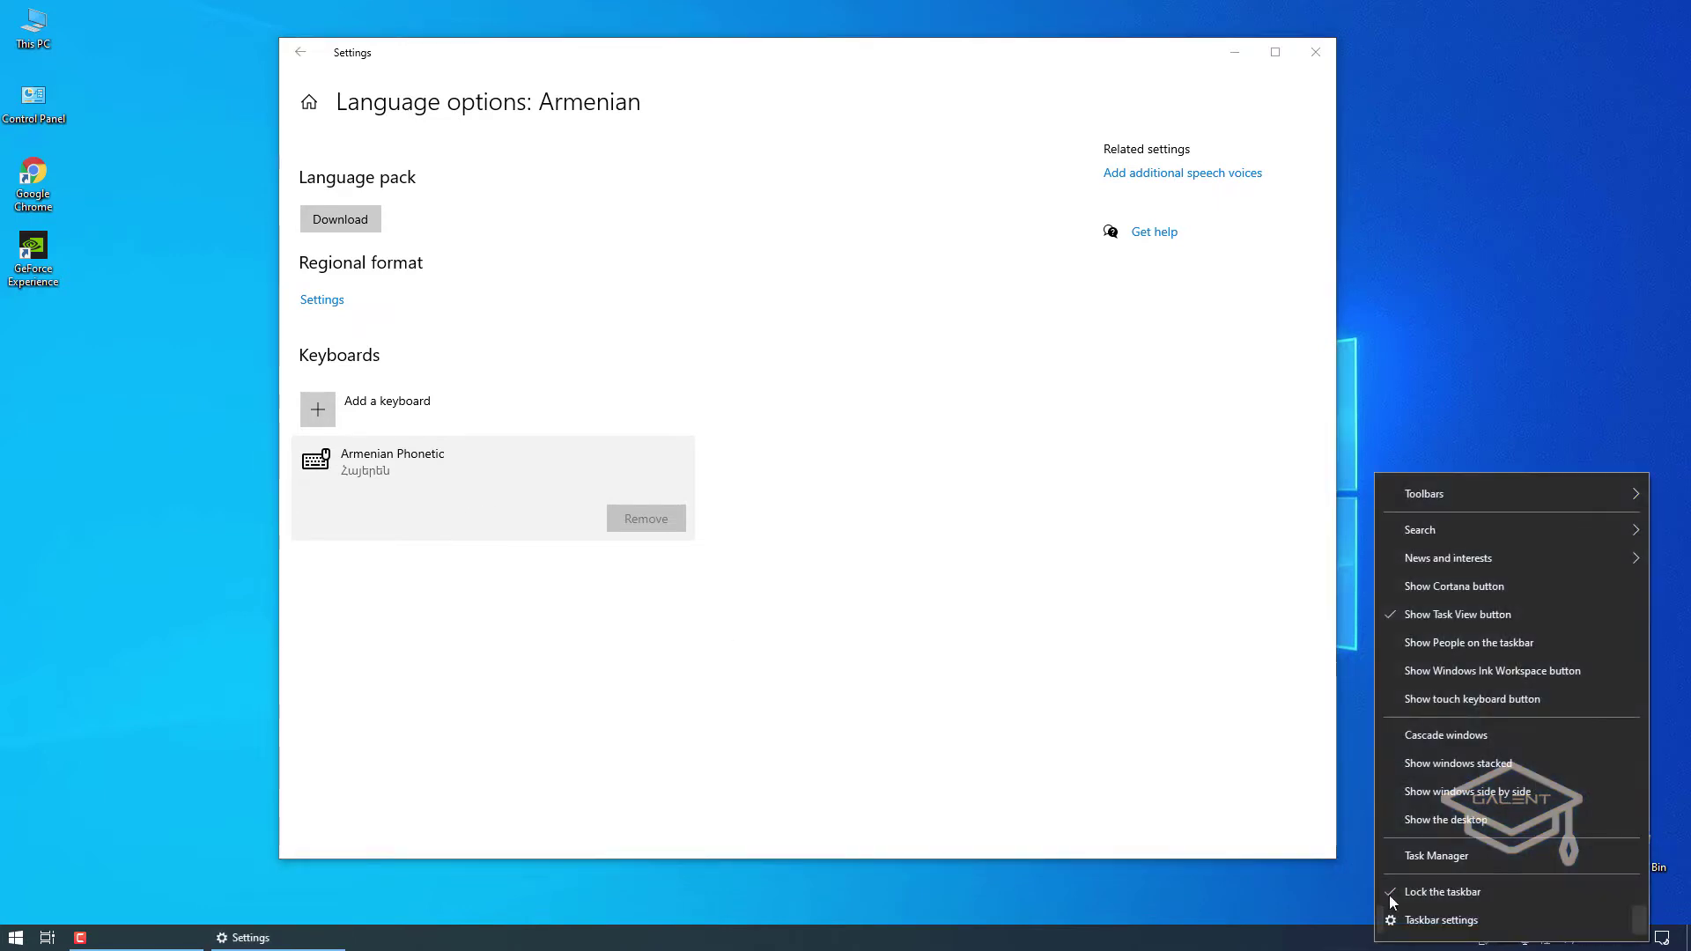
click(1481, 701)
click(1563, 939)
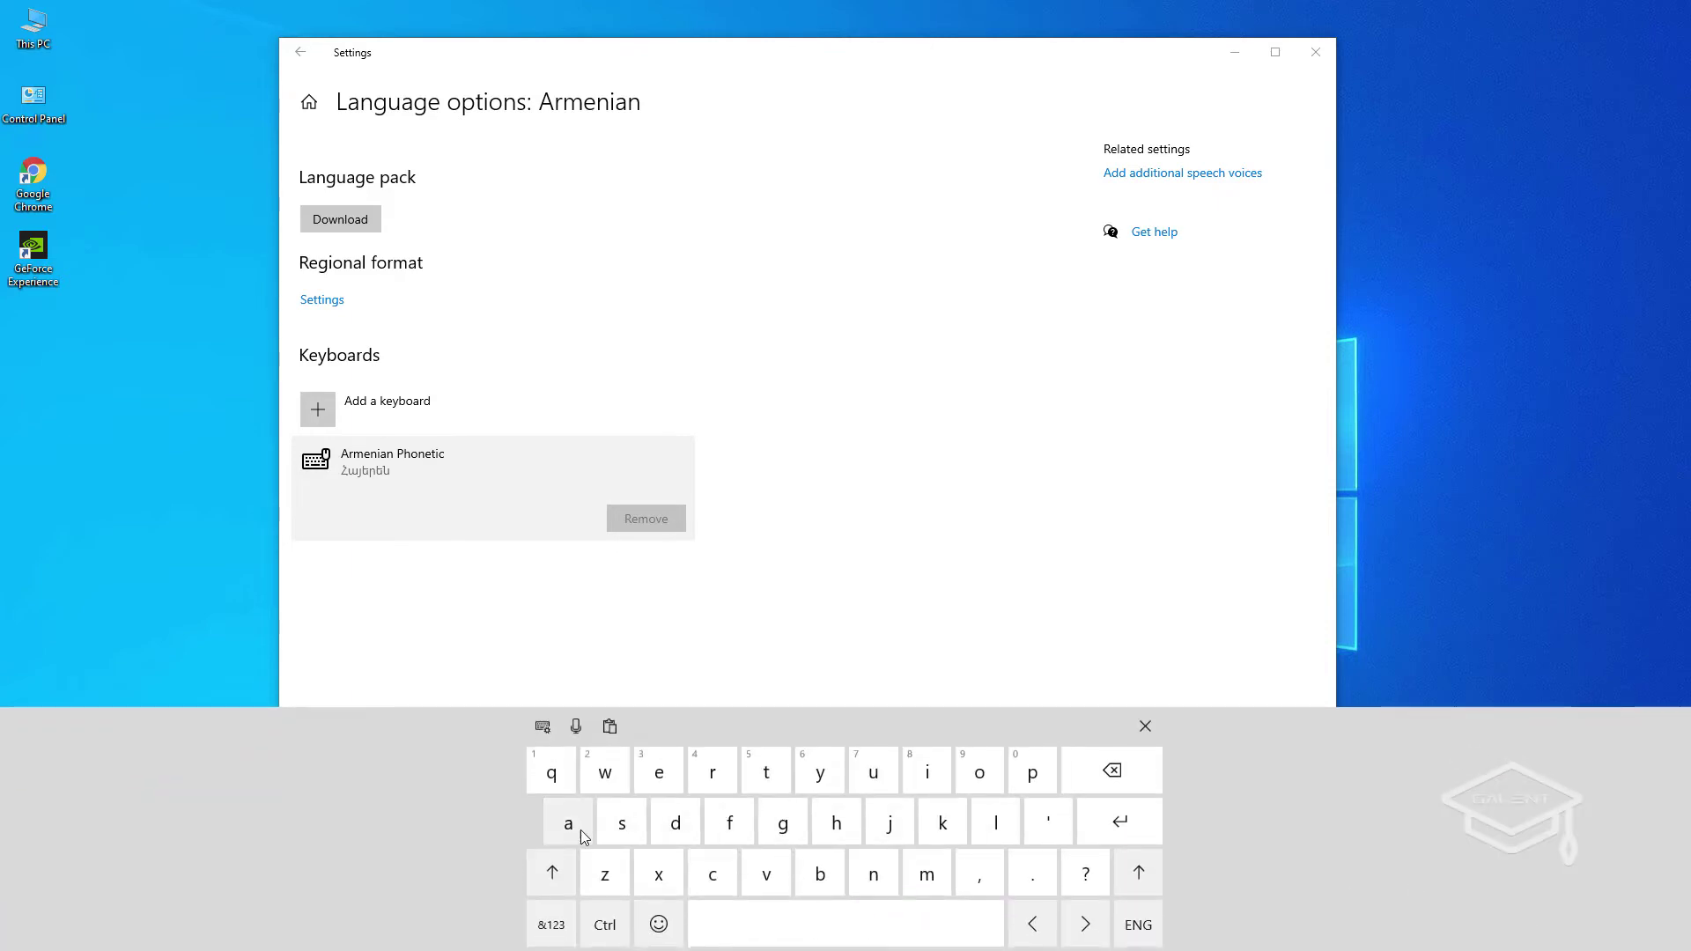
click(433, 812)
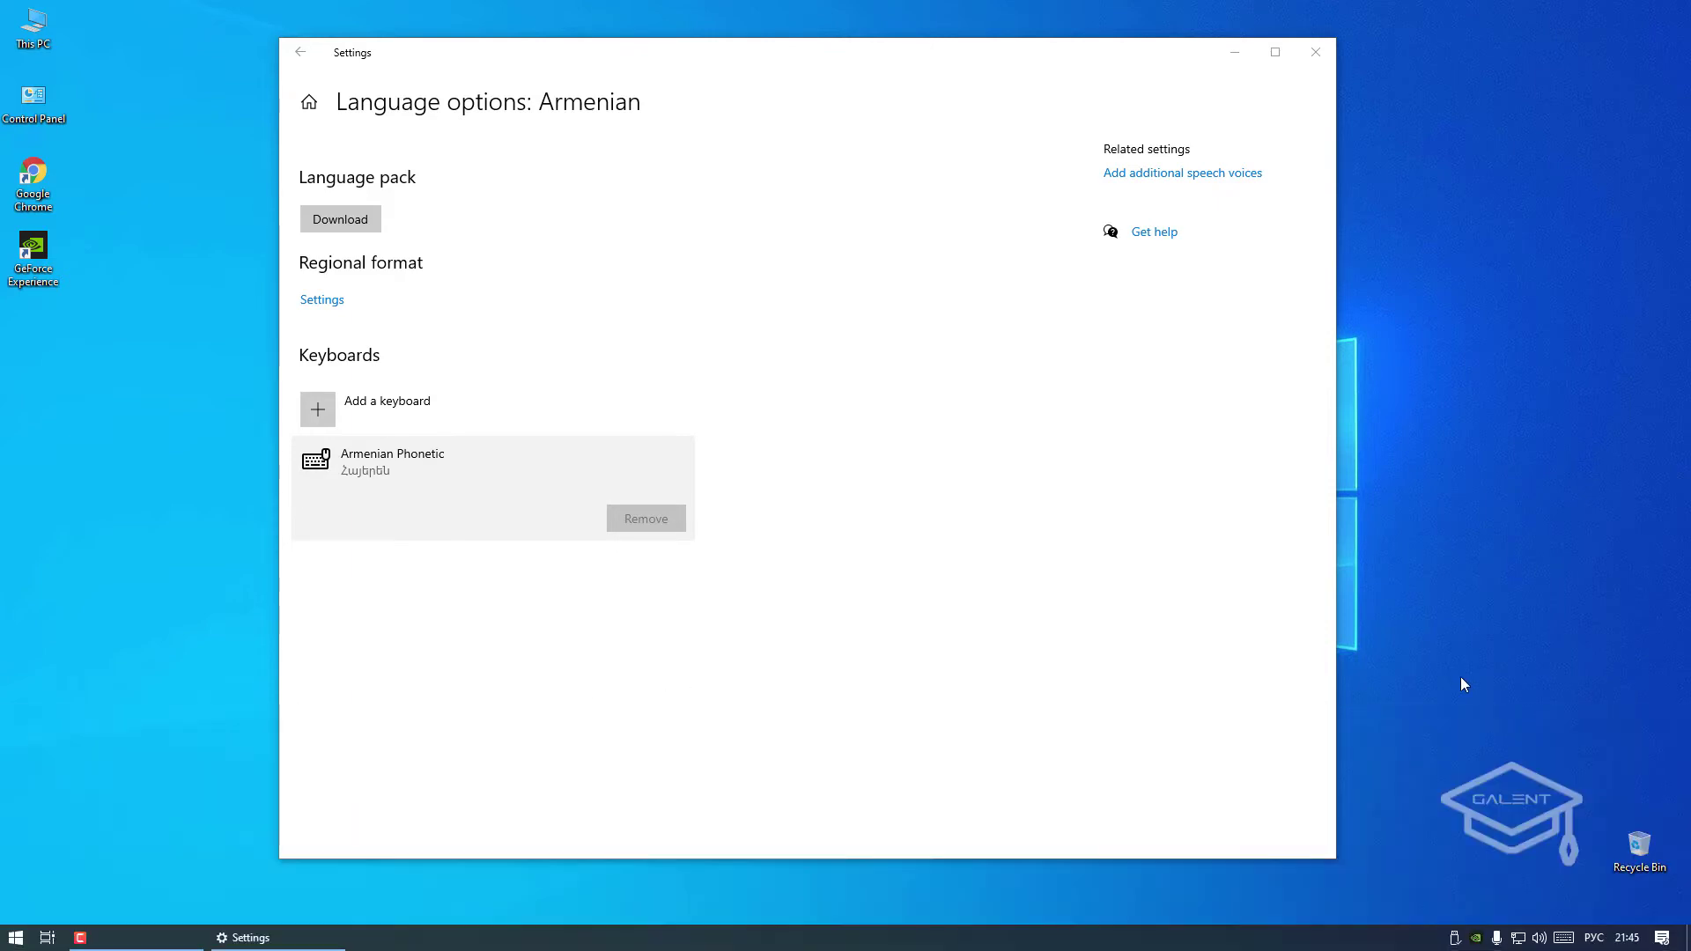
Display the Russian layout on the touch keyboard and close it
click(1564, 939)
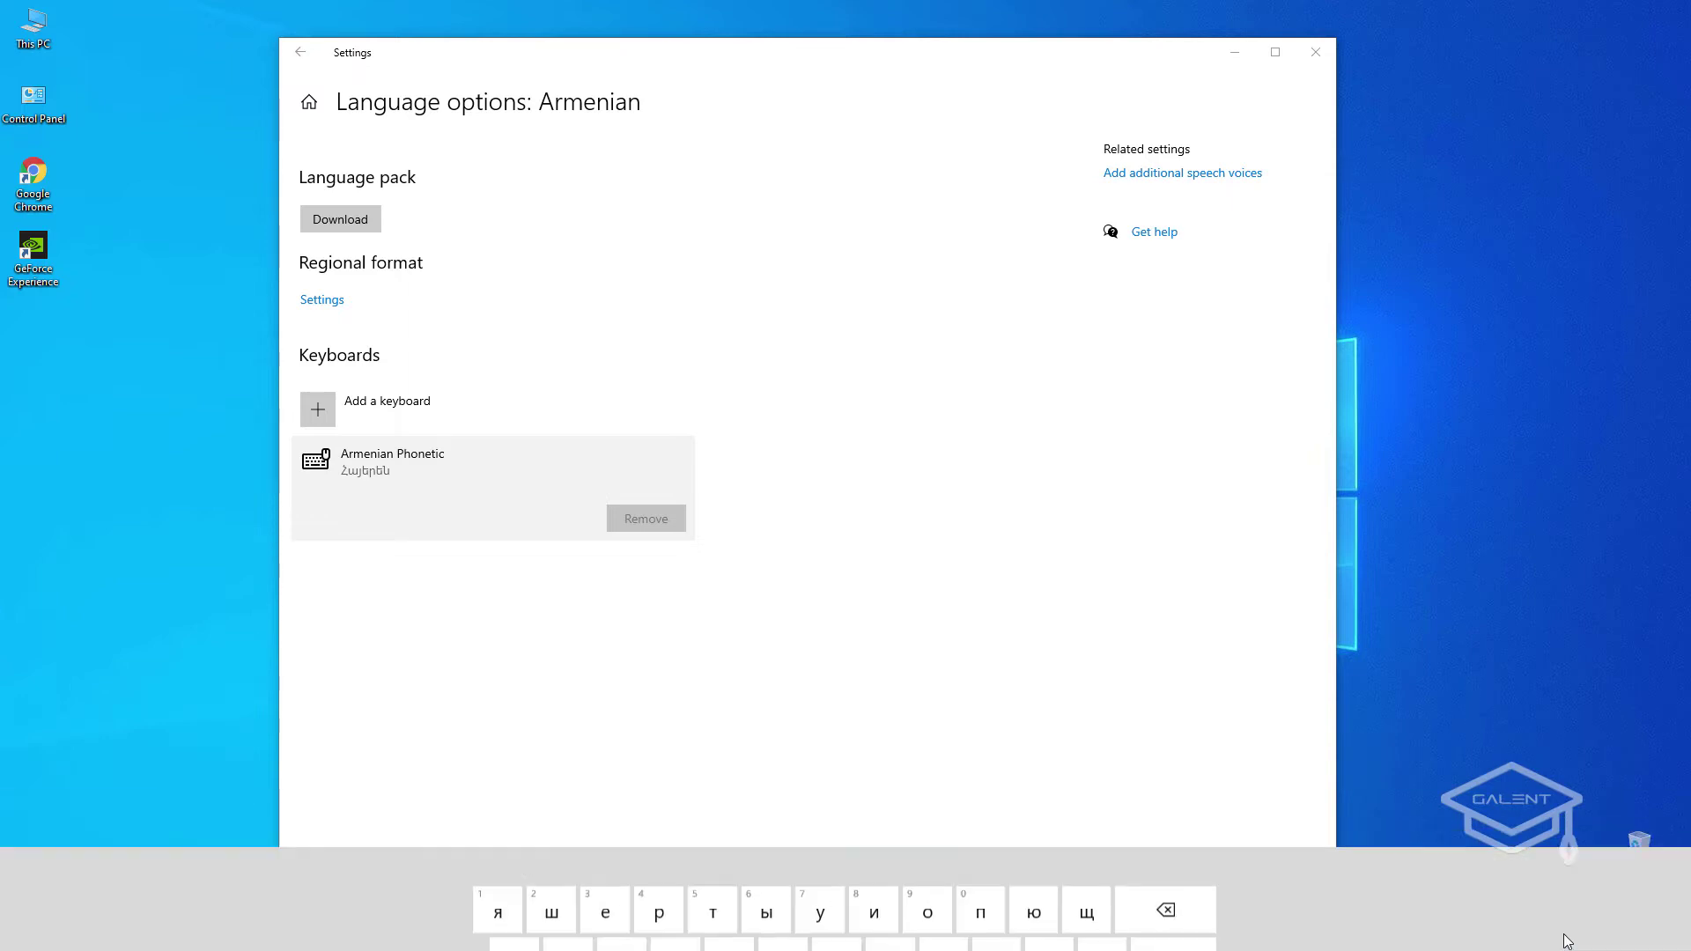
click(1564, 938)
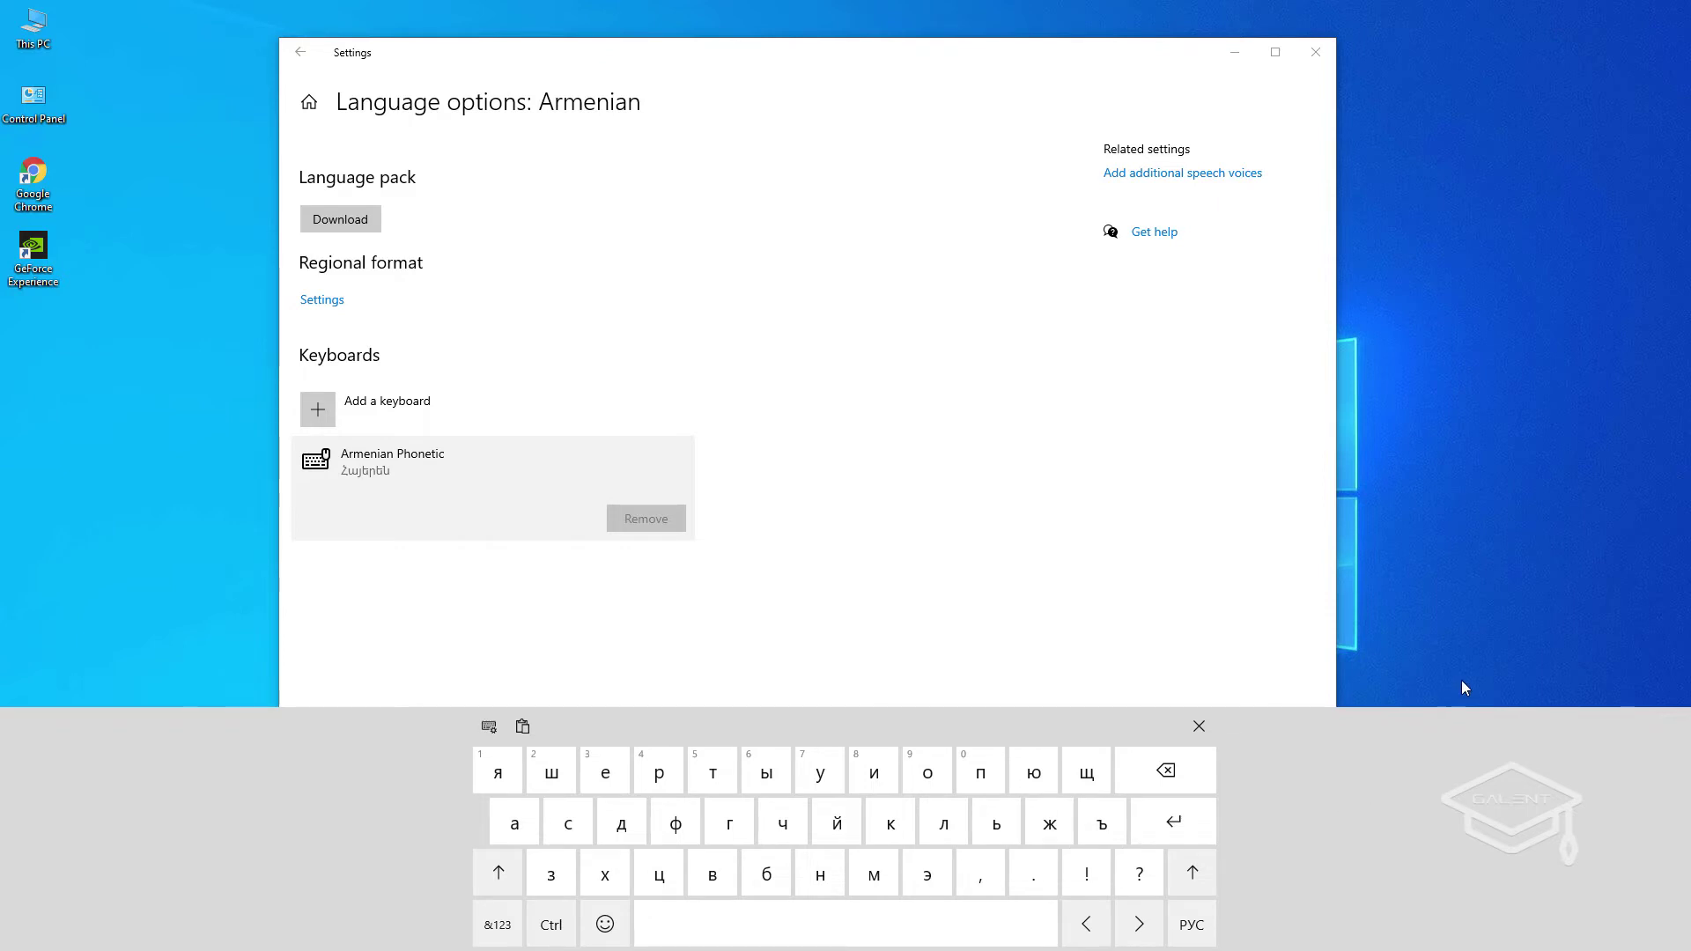
click(1198, 726)
Switch the input language to Armenian, view its layout on the touch keyboard and close it
click(1592, 937)
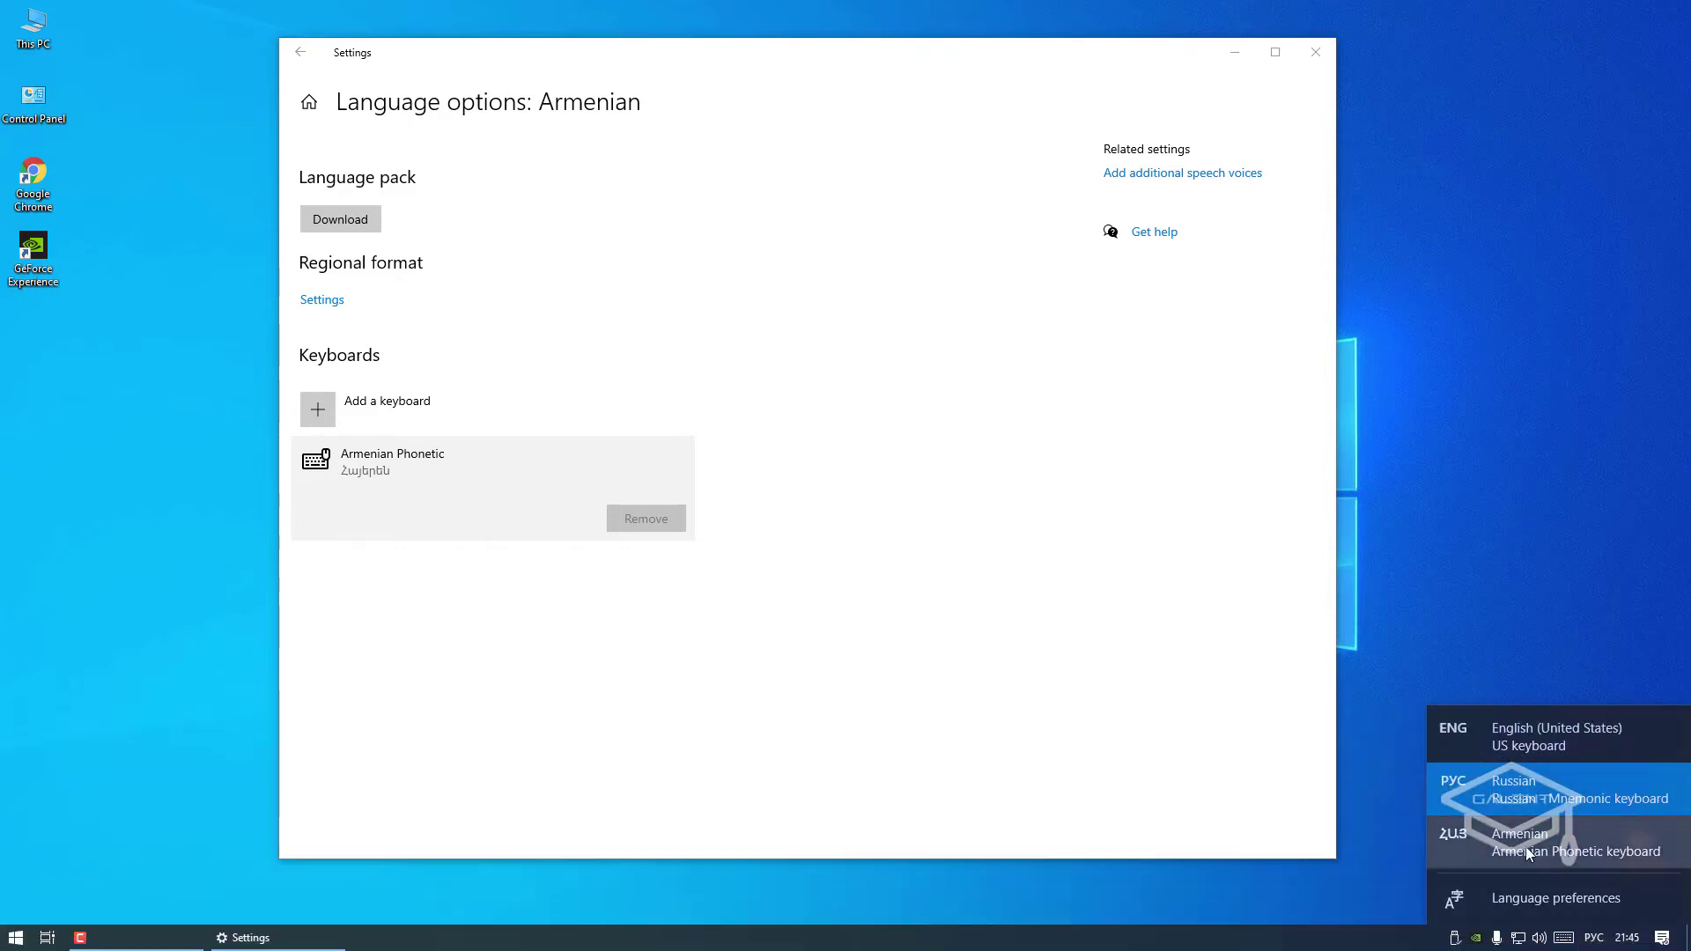
click(1521, 853)
click(1563, 939)
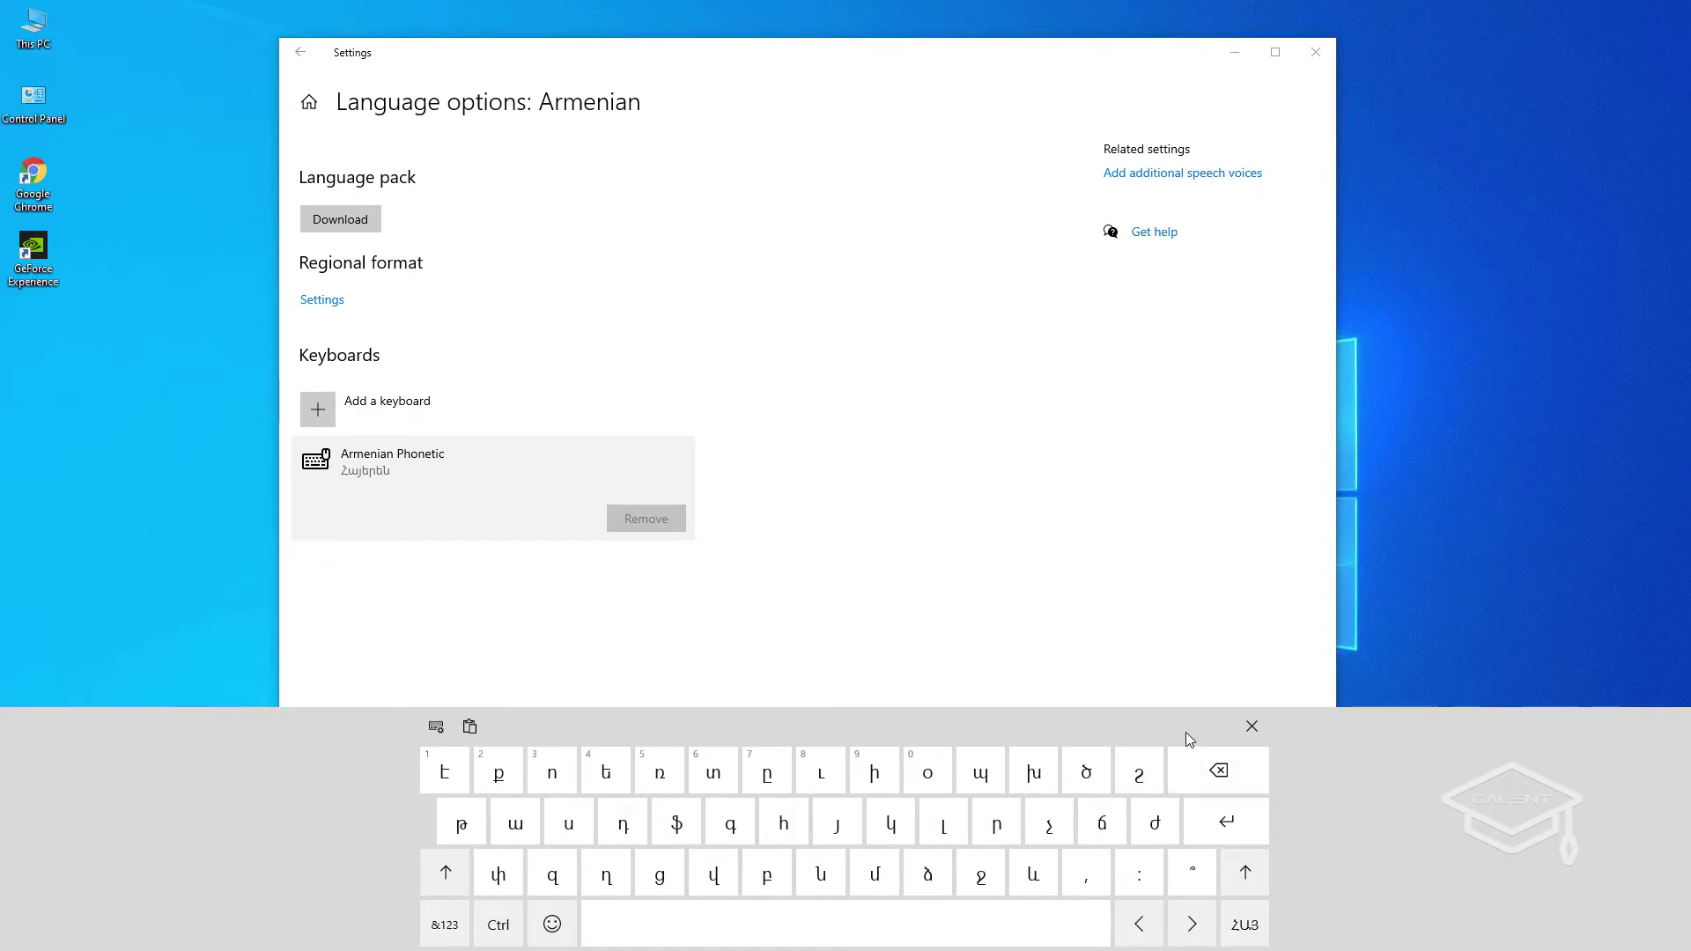
click(1252, 725)
Leave the Armenian language options and switch the input language back to English
click(299, 50)
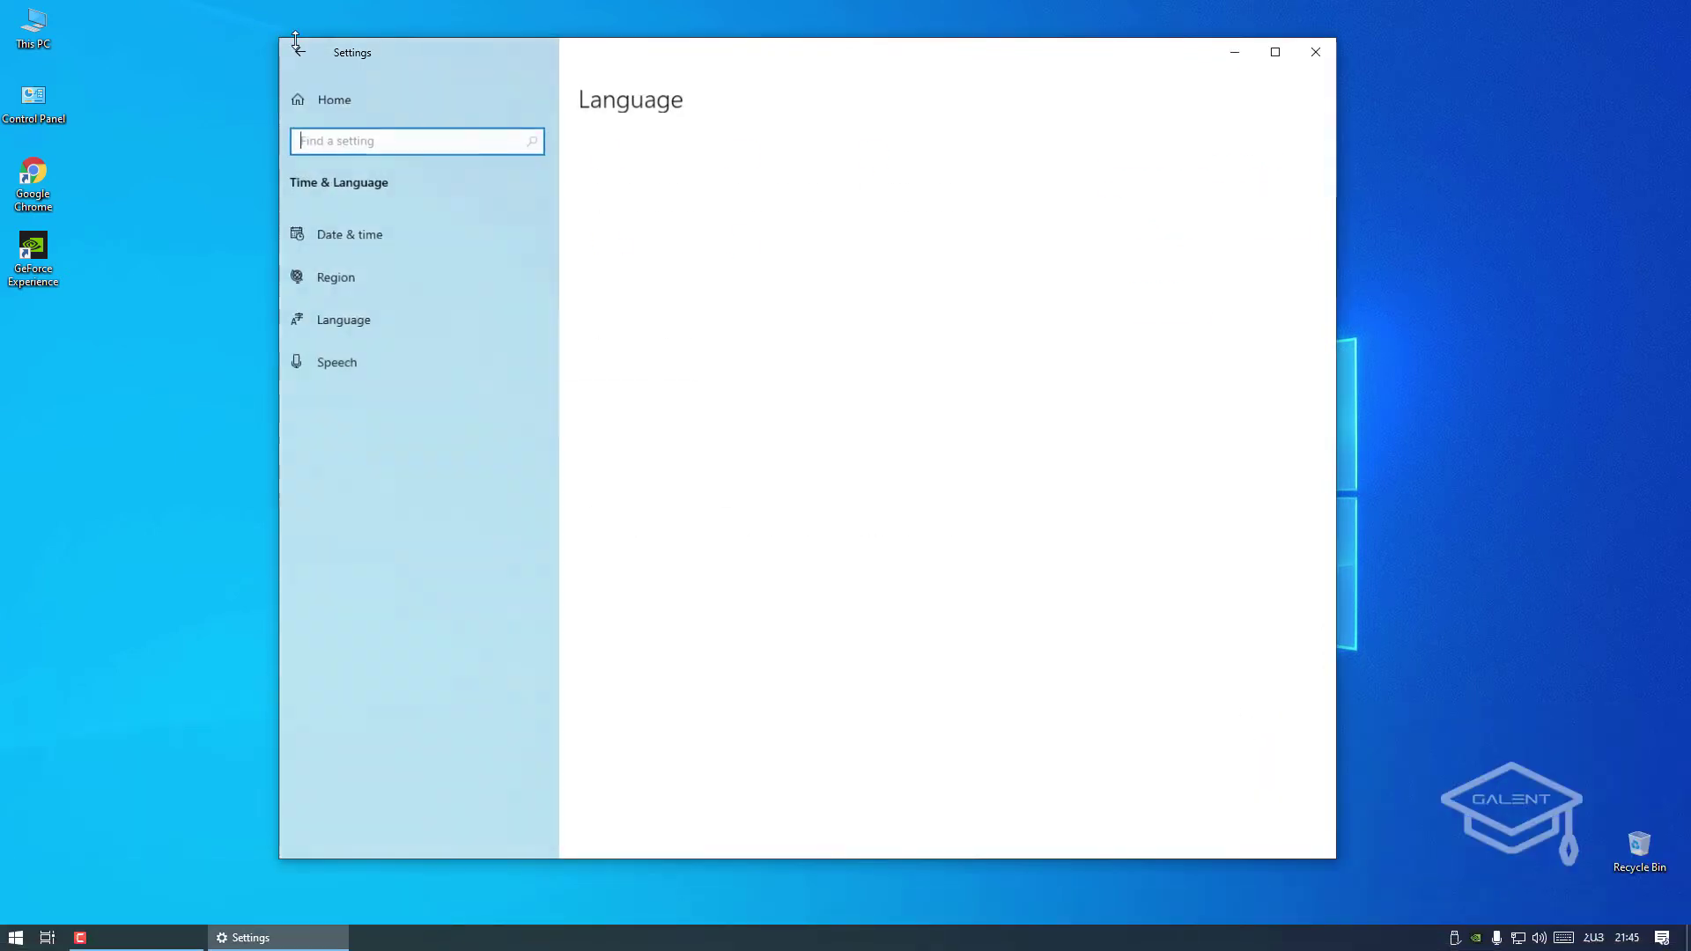
click(1593, 937)
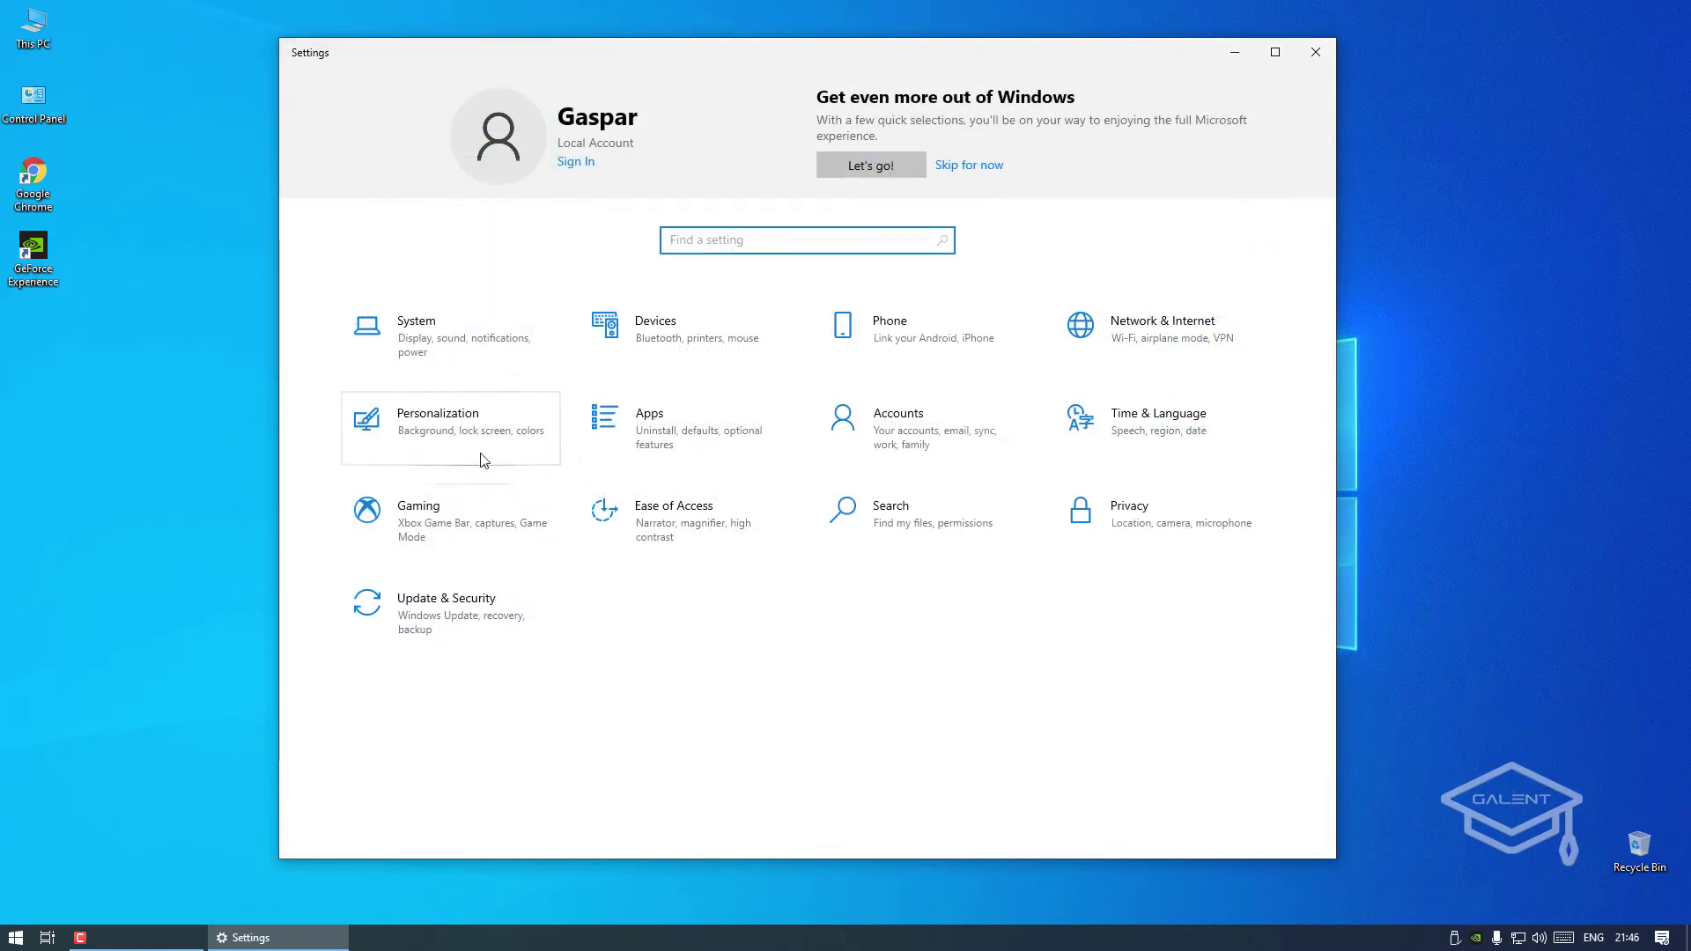
Set the default app mode to Dark in the theme's color settings under Personalization
click(472, 427)
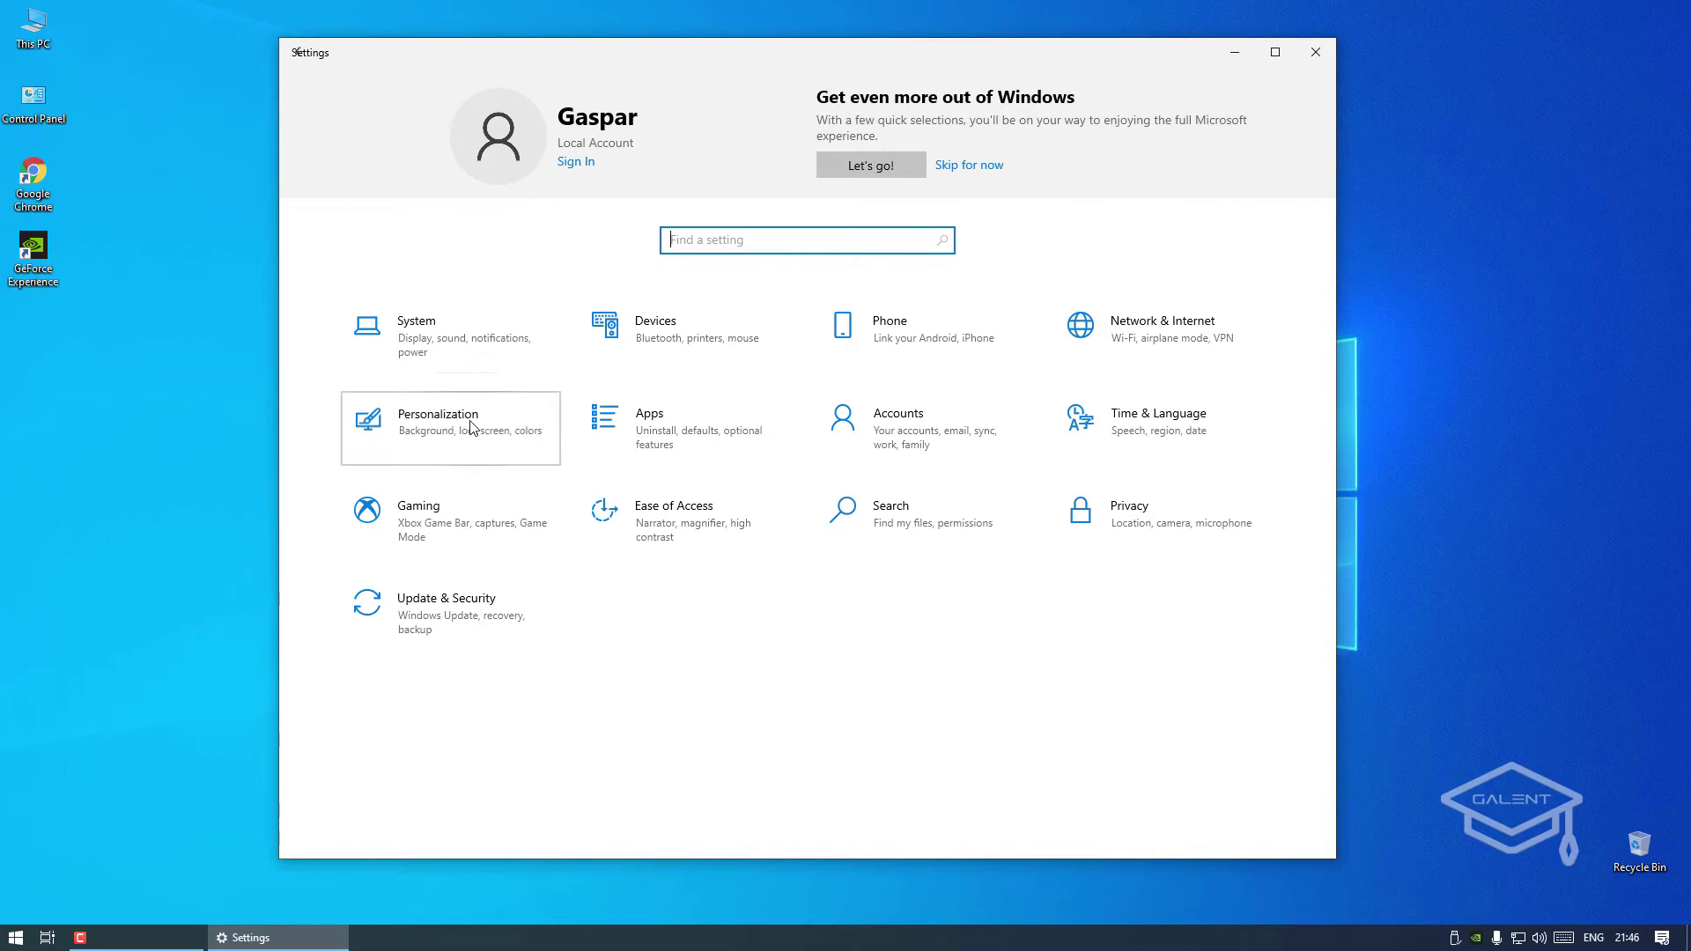
click(363, 363)
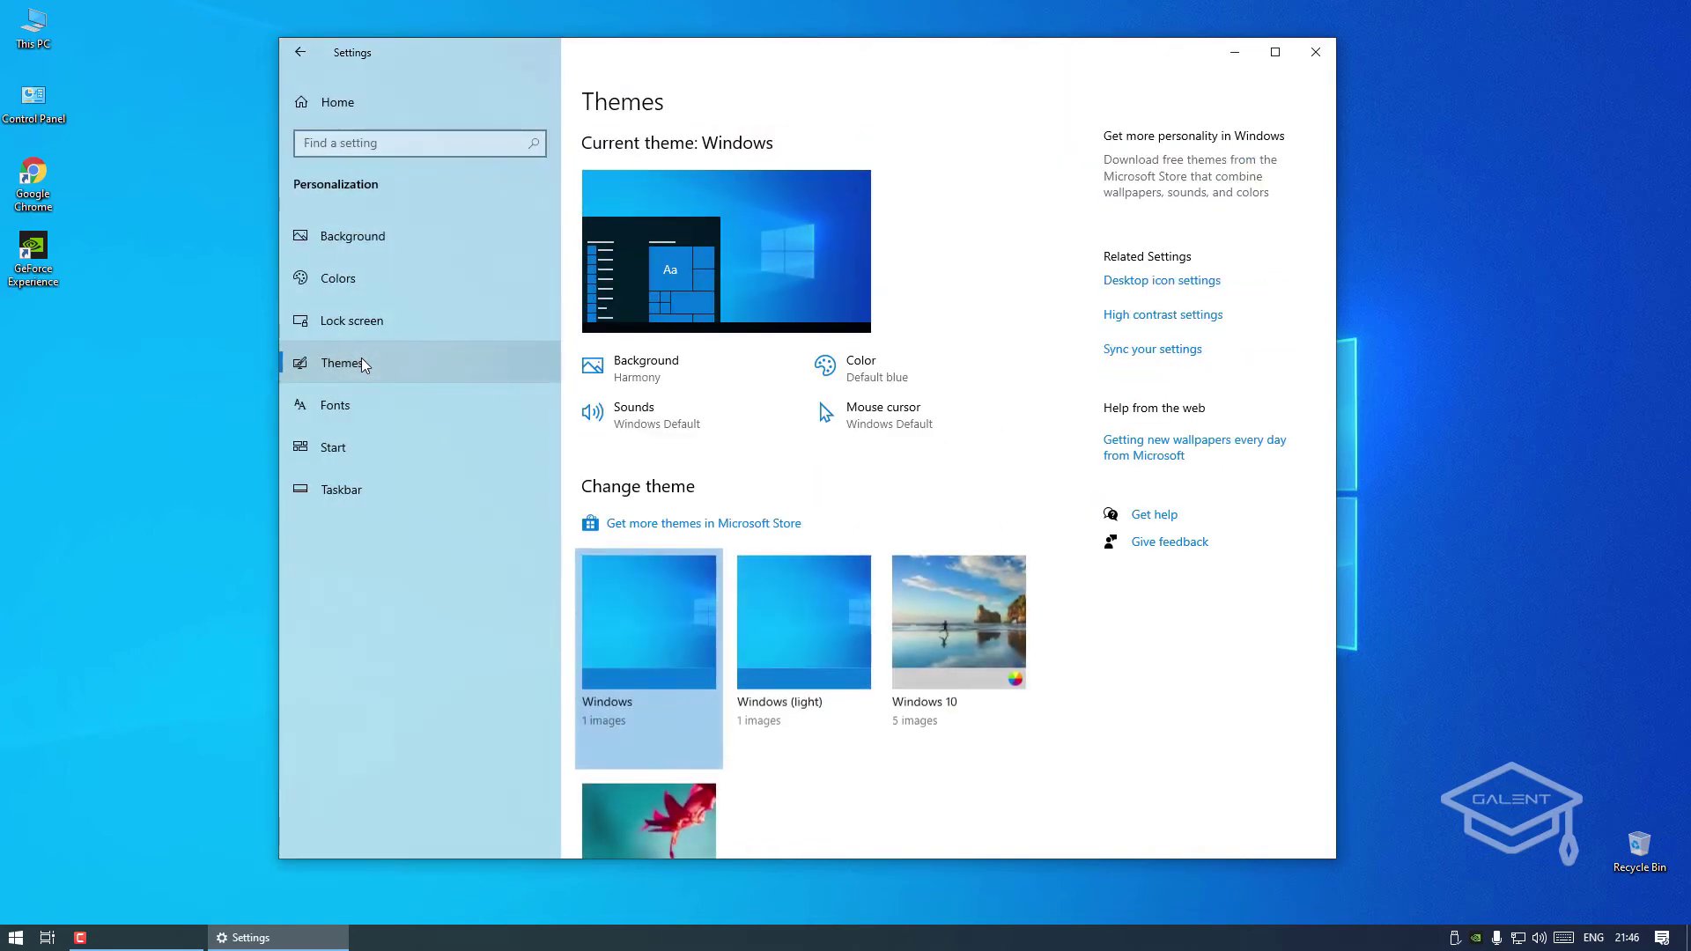
click(868, 378)
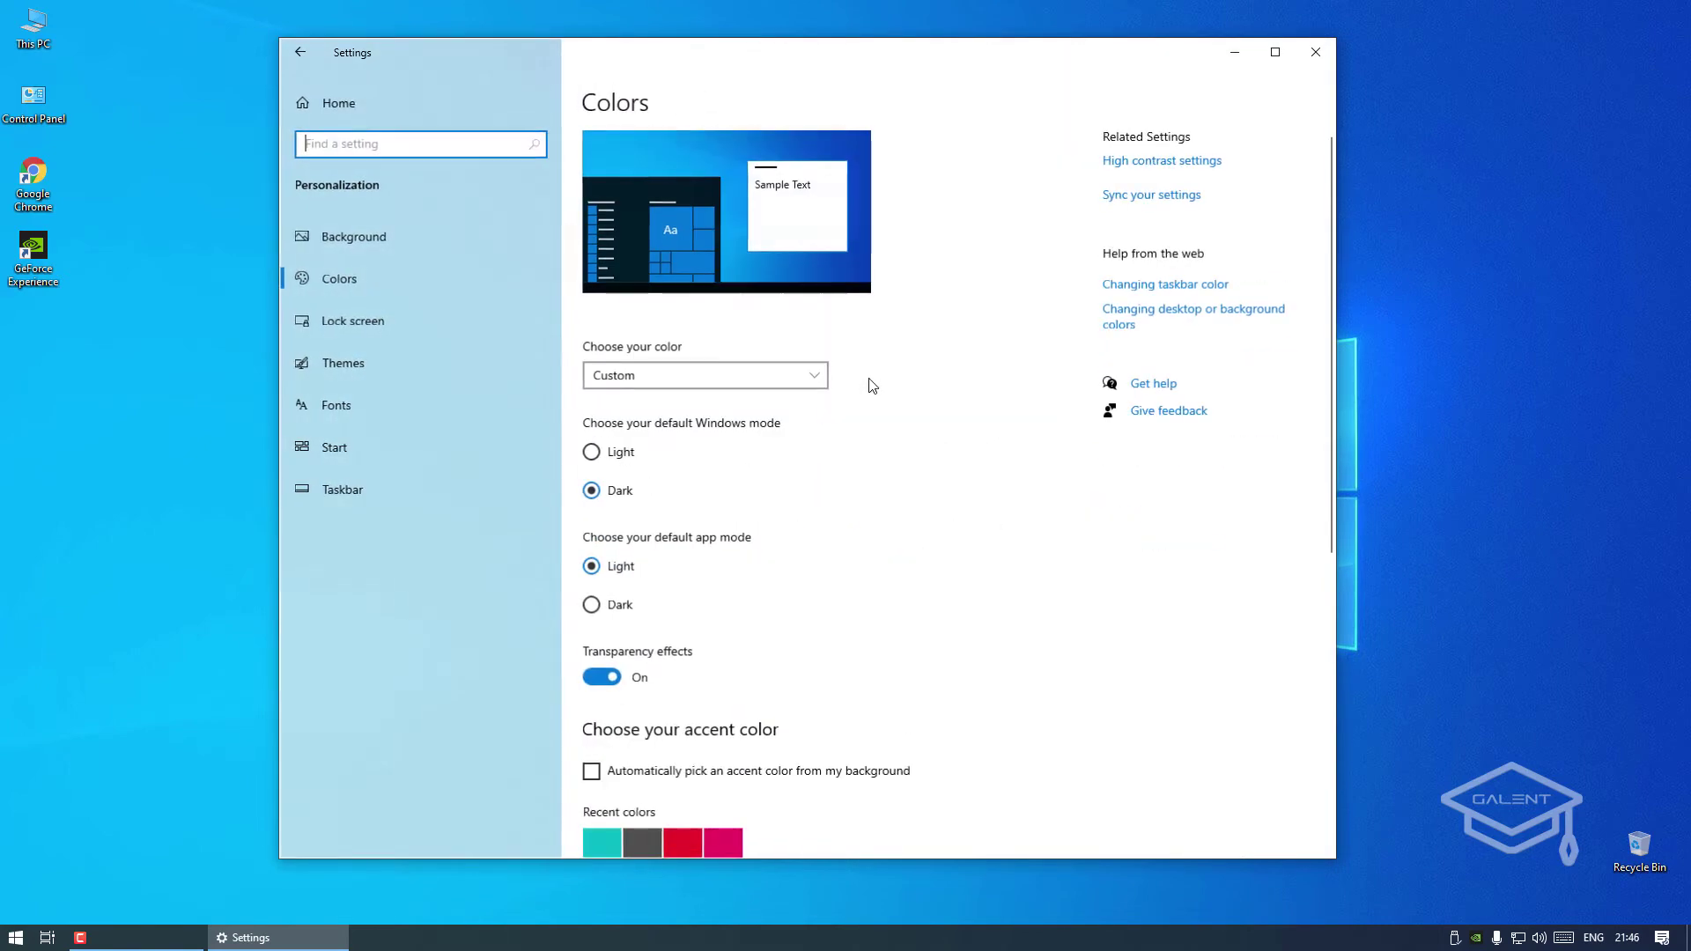
click(621, 606)
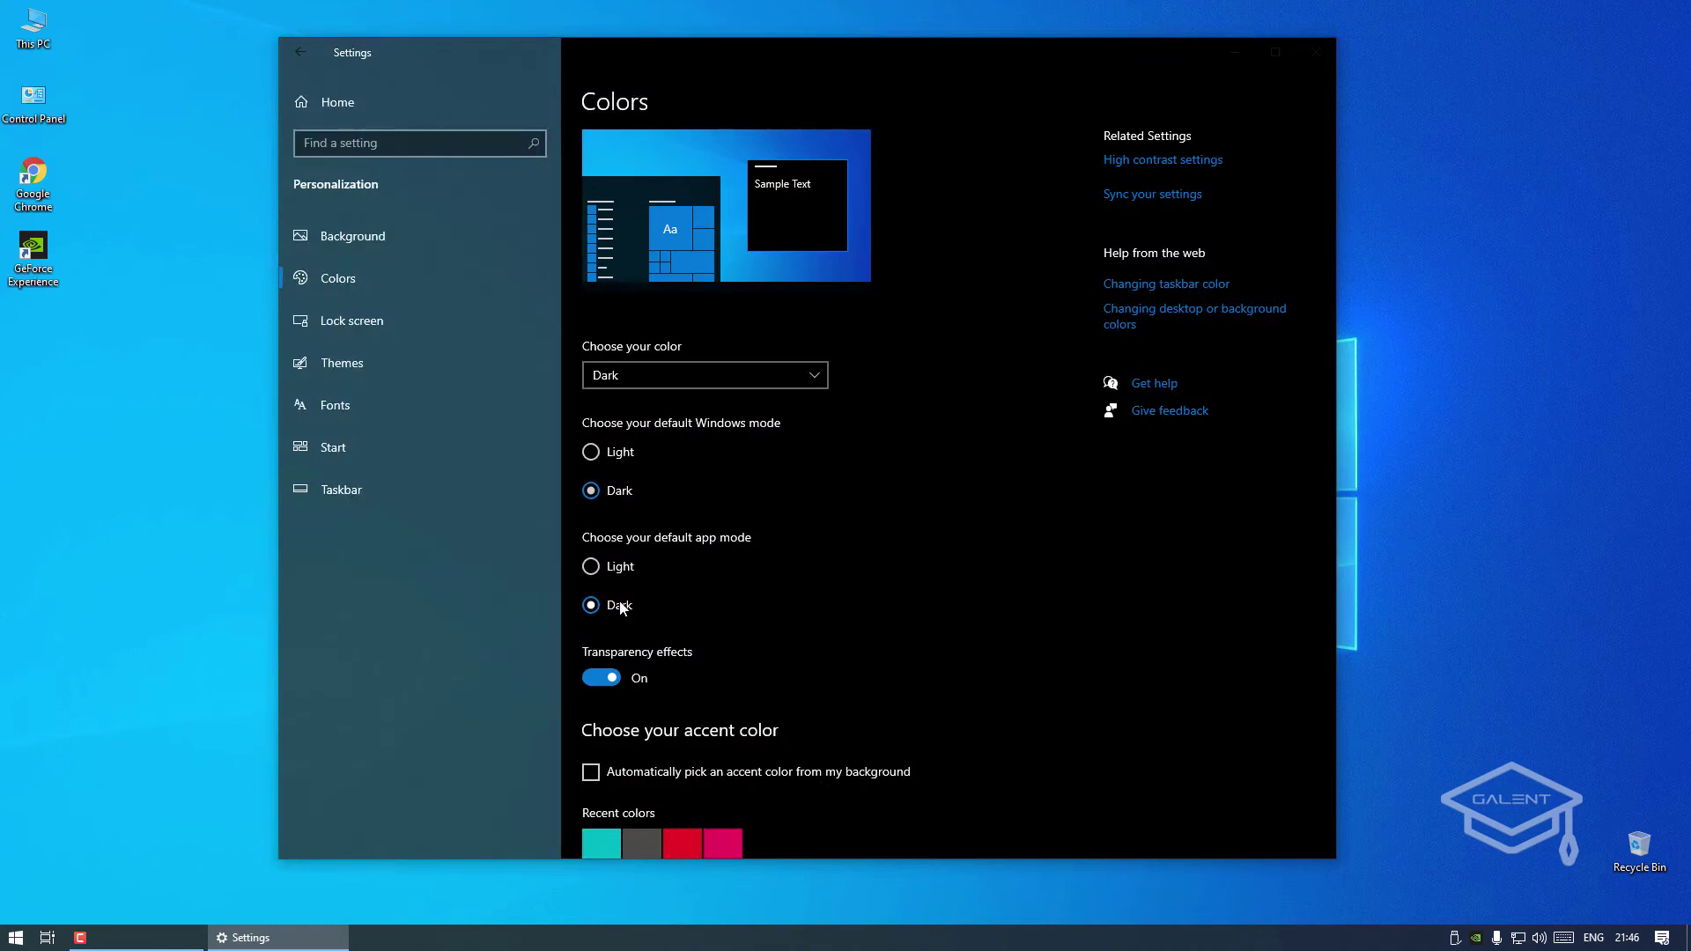
Set the desktop background to the underwater swimmer picture and move the Settings window slightly
click(409, 250)
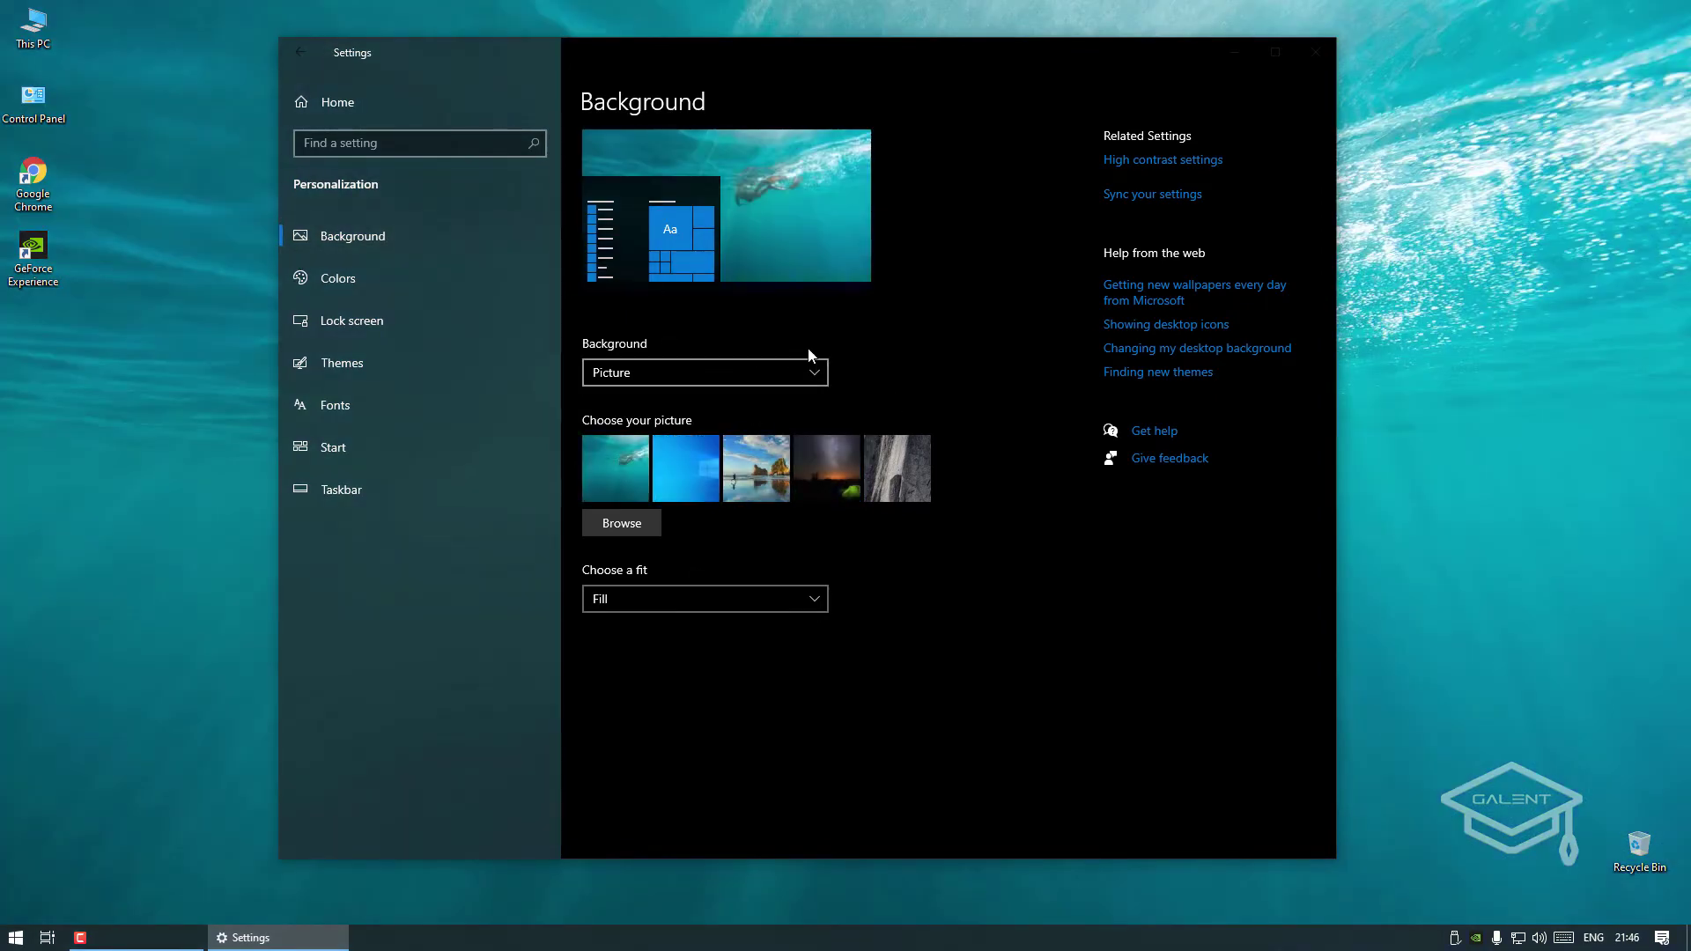
drag(1104, 57, 1031, 89)
Turn off the app list, recently added apps and suggestions in the Start settings, and check the resulting Start menu
click(298, 492)
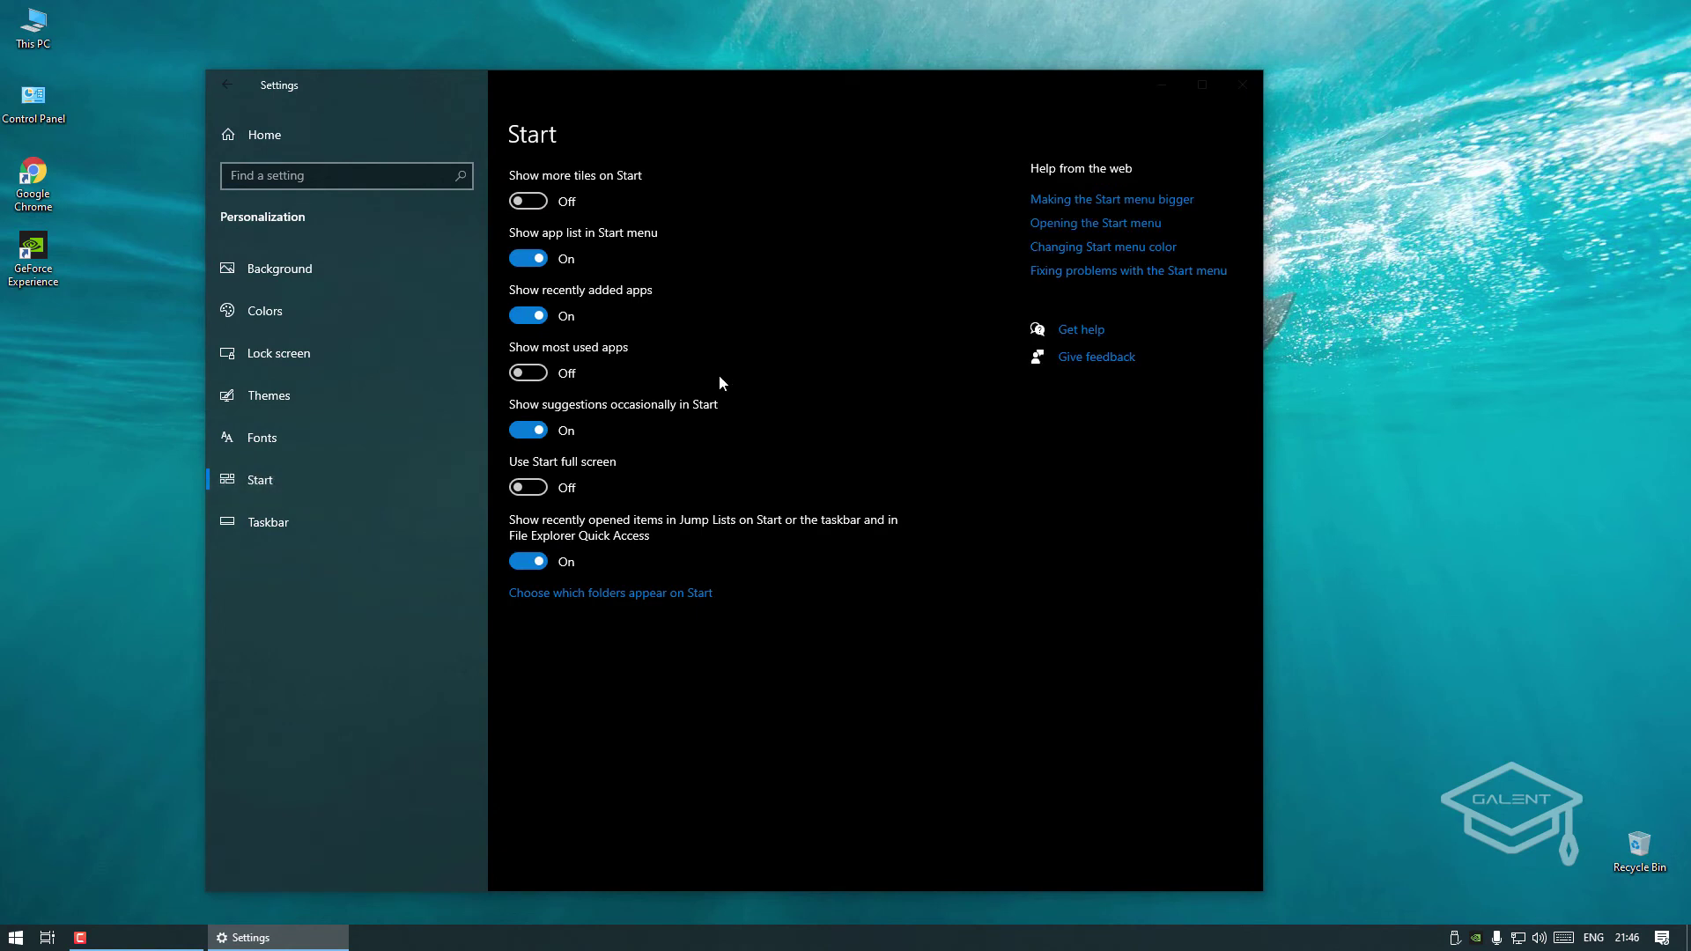
click(535, 258)
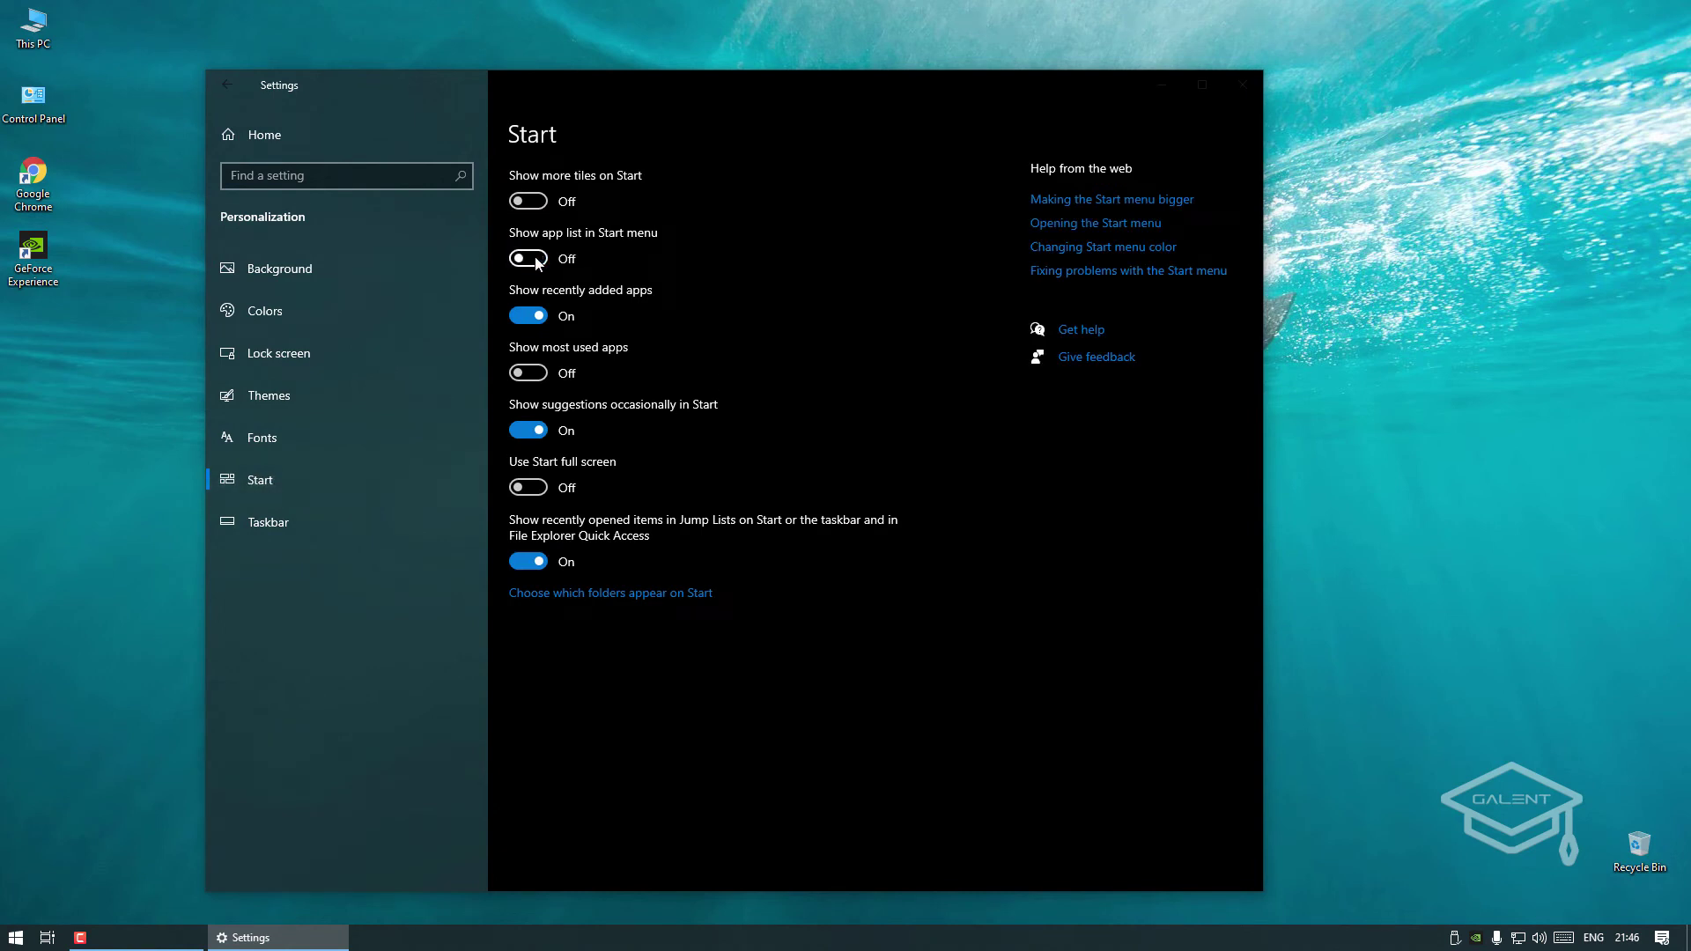
click(526, 316)
click(531, 430)
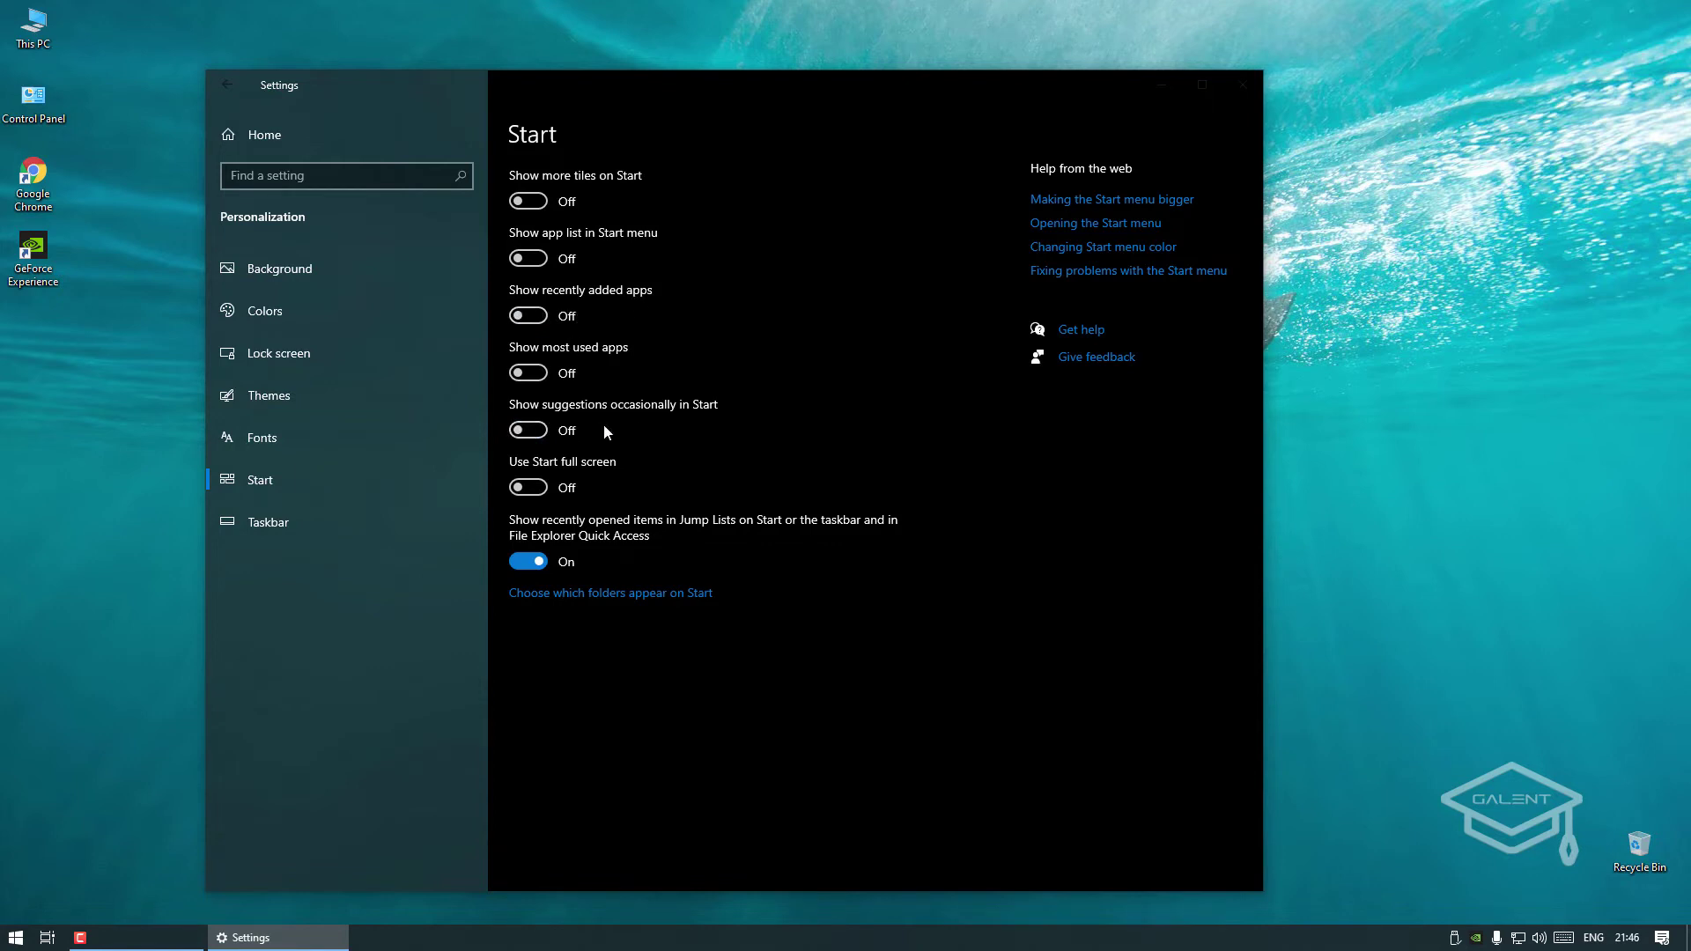
click(15, 937)
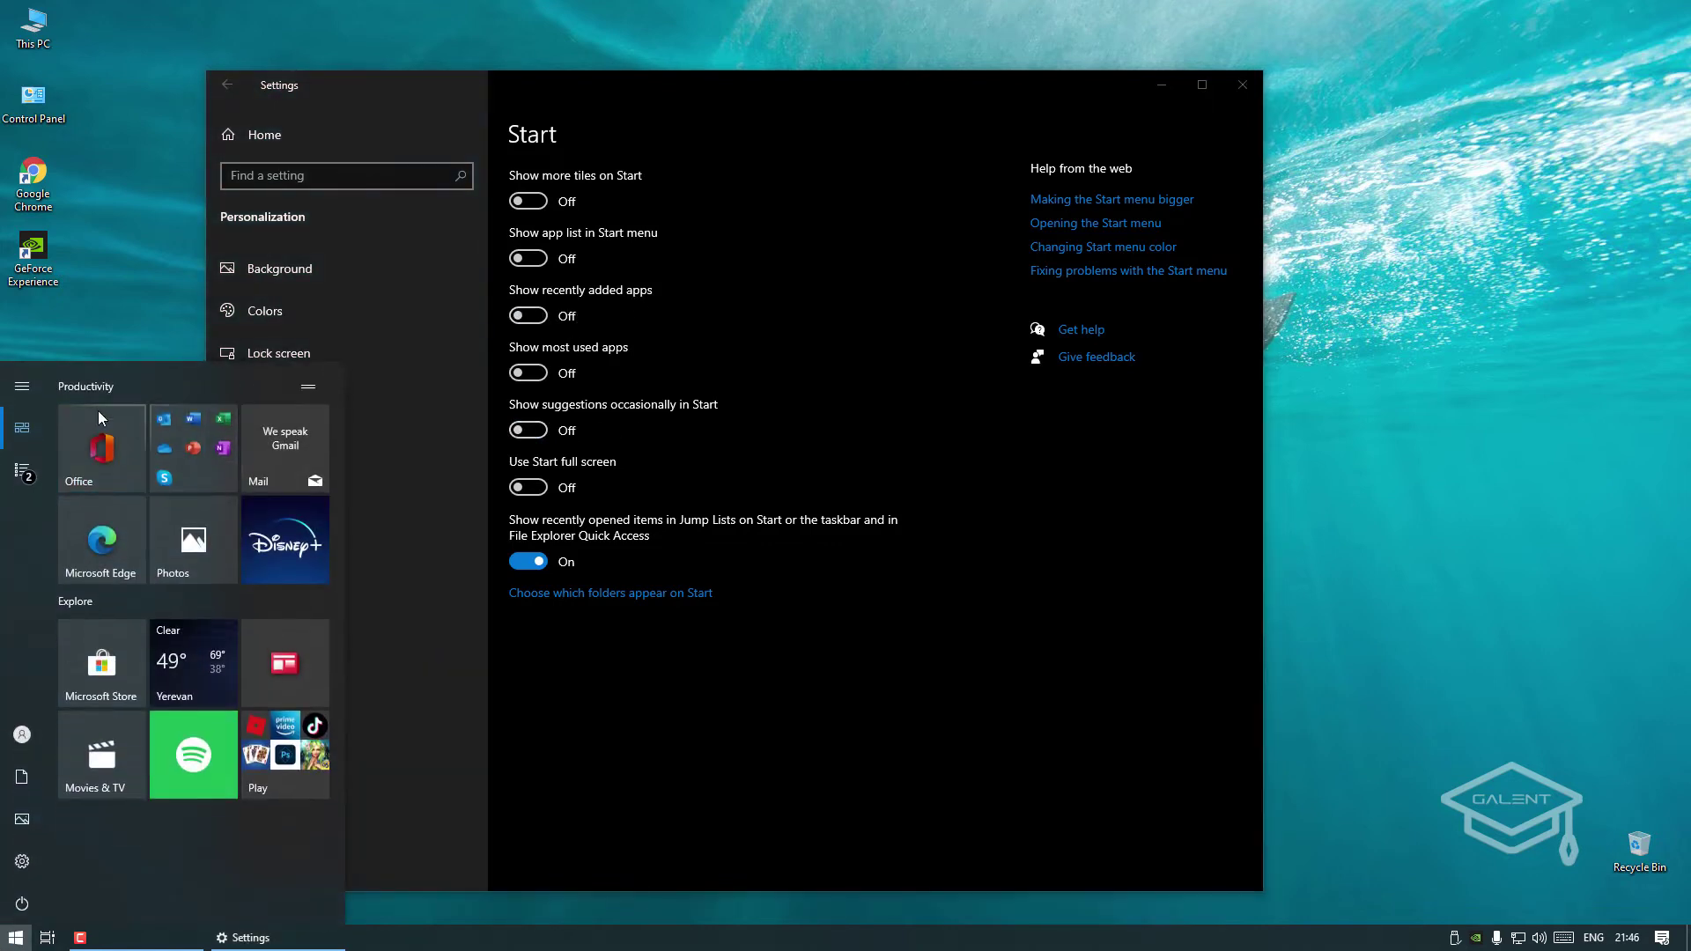
click(800, 325)
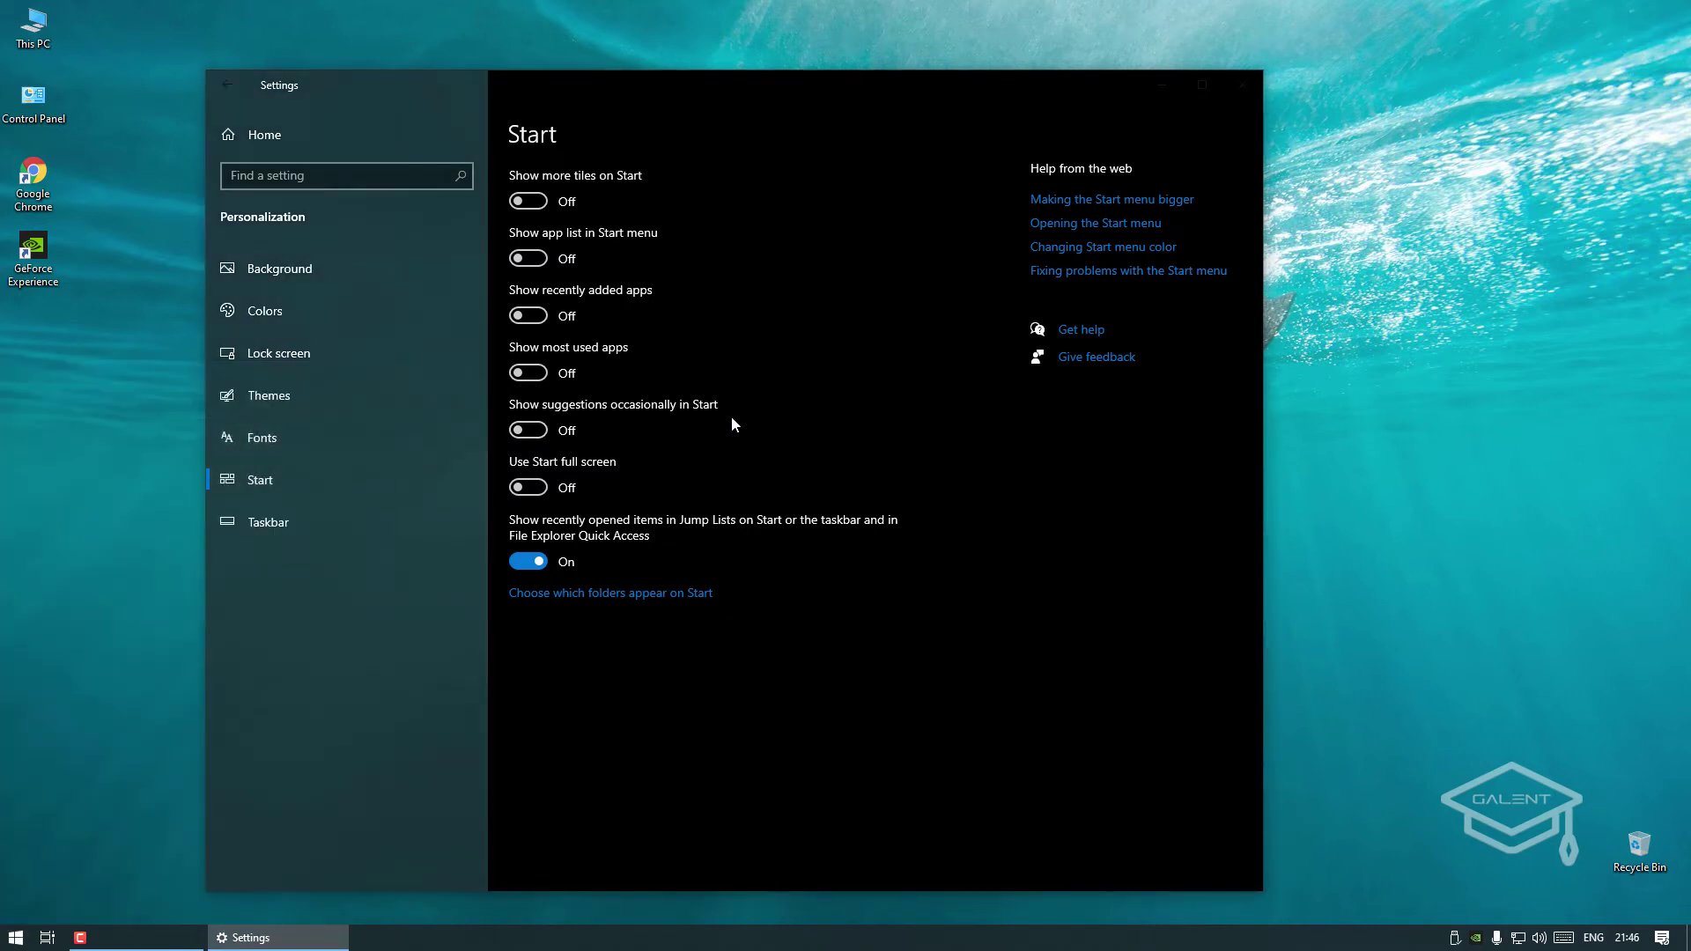
Review the Display options under the System settings and close Settings
click(264, 134)
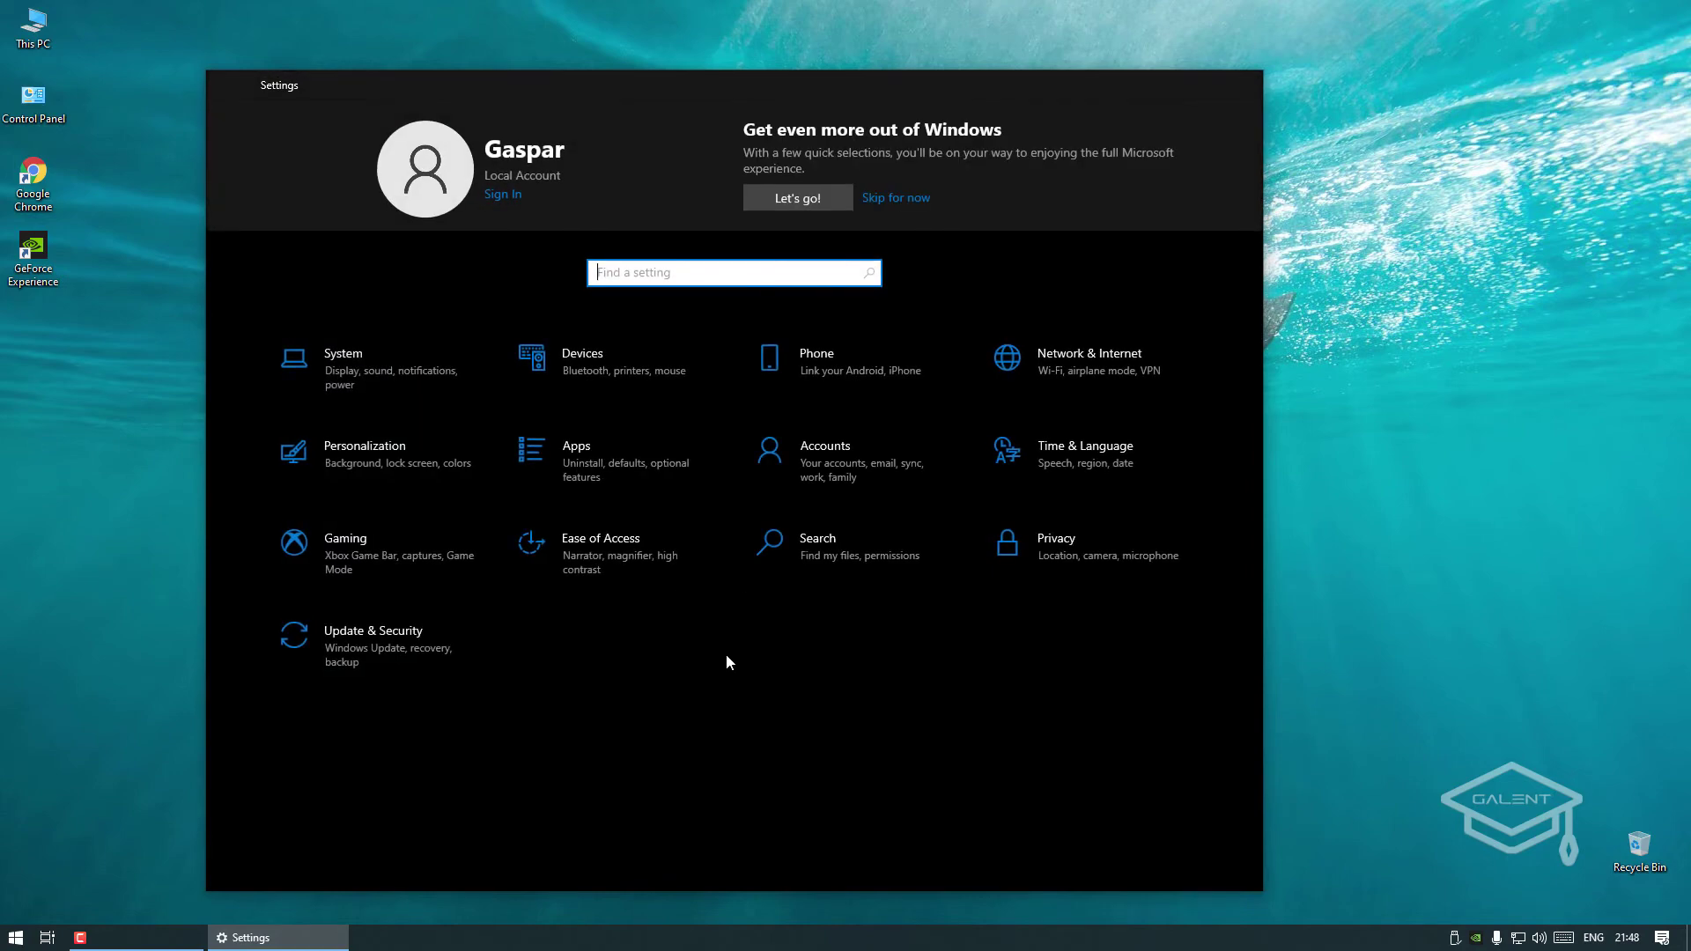
click(364, 372)
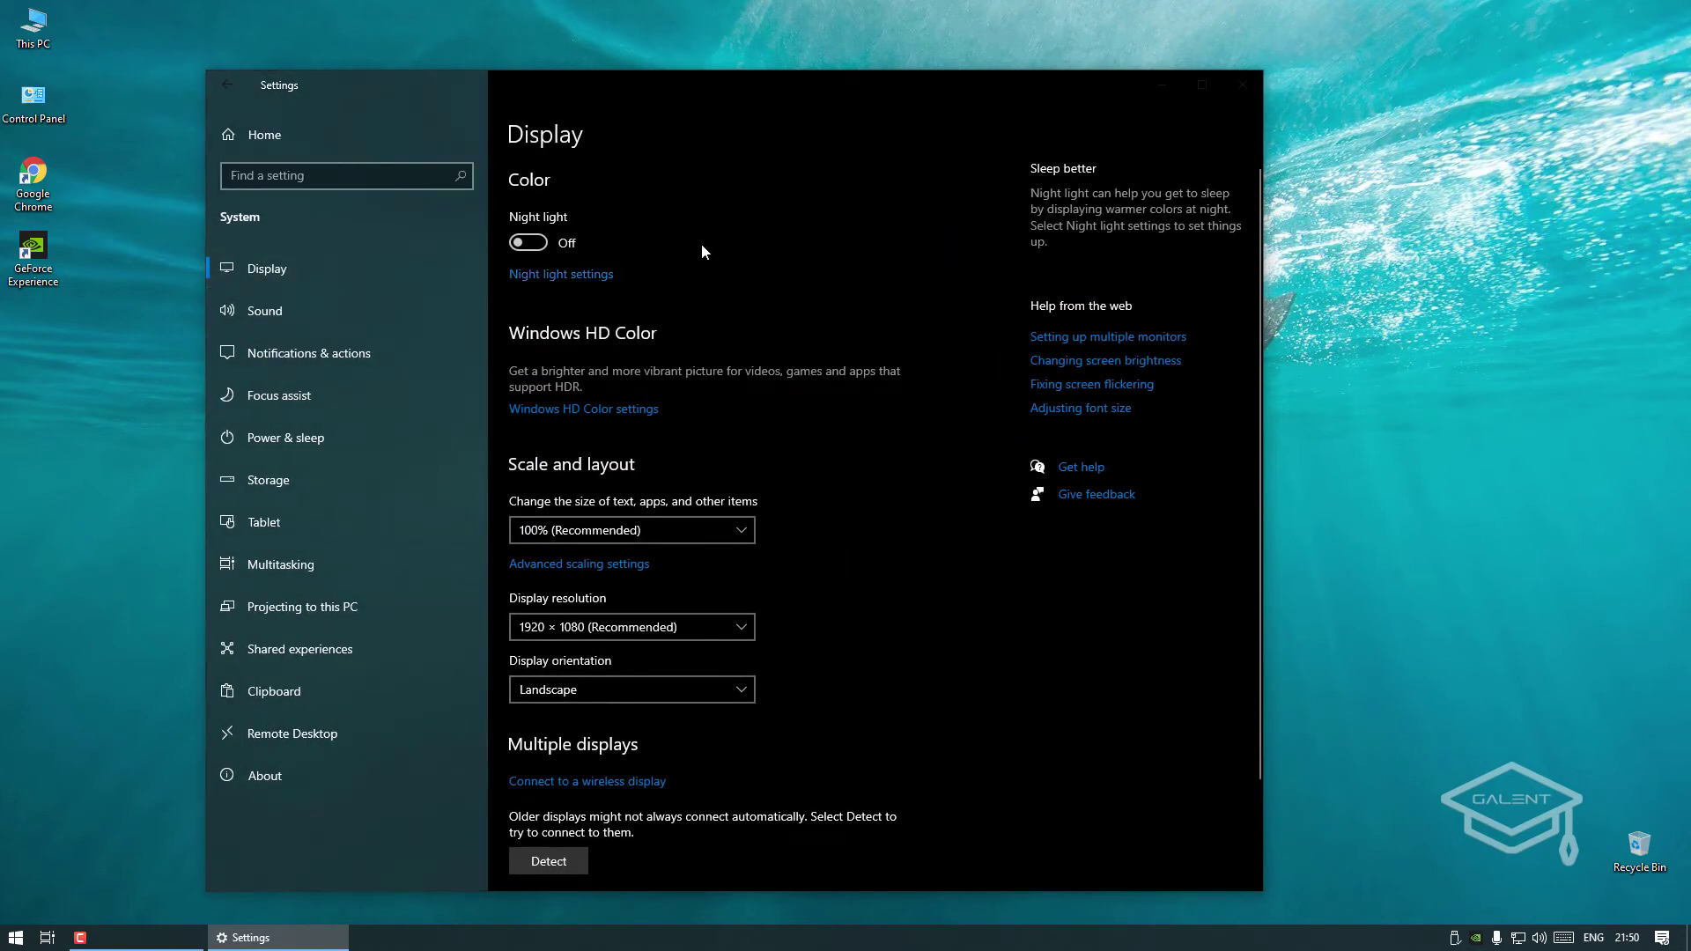
scroll(702, 256, down, 3)
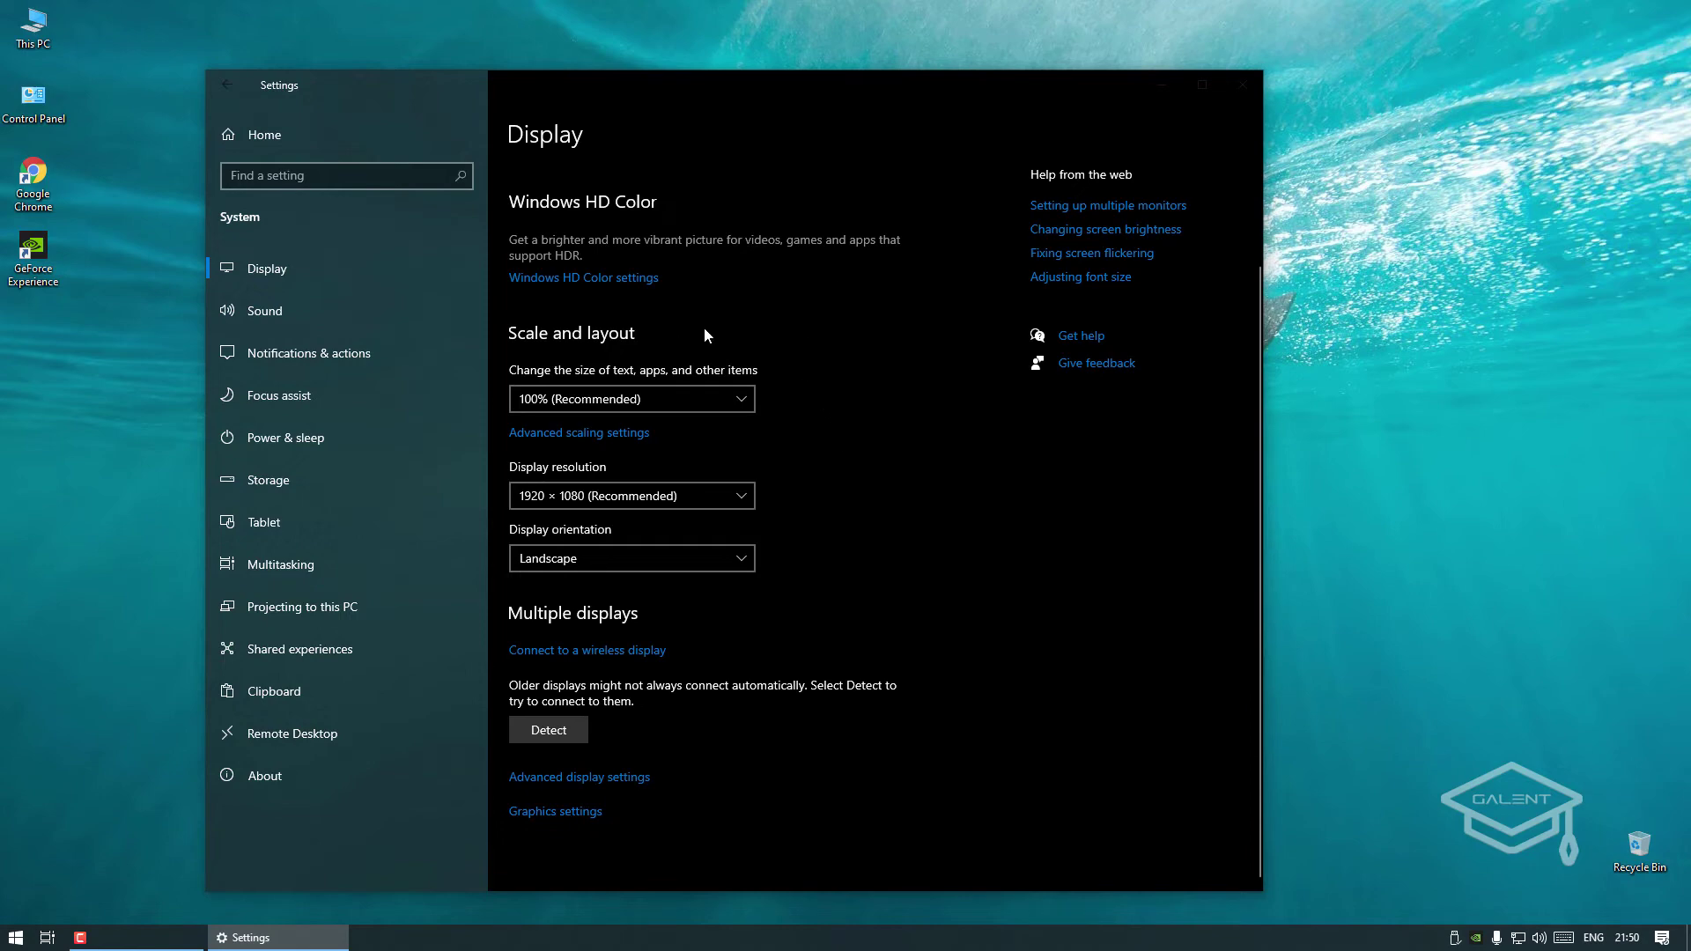
click(1241, 86)
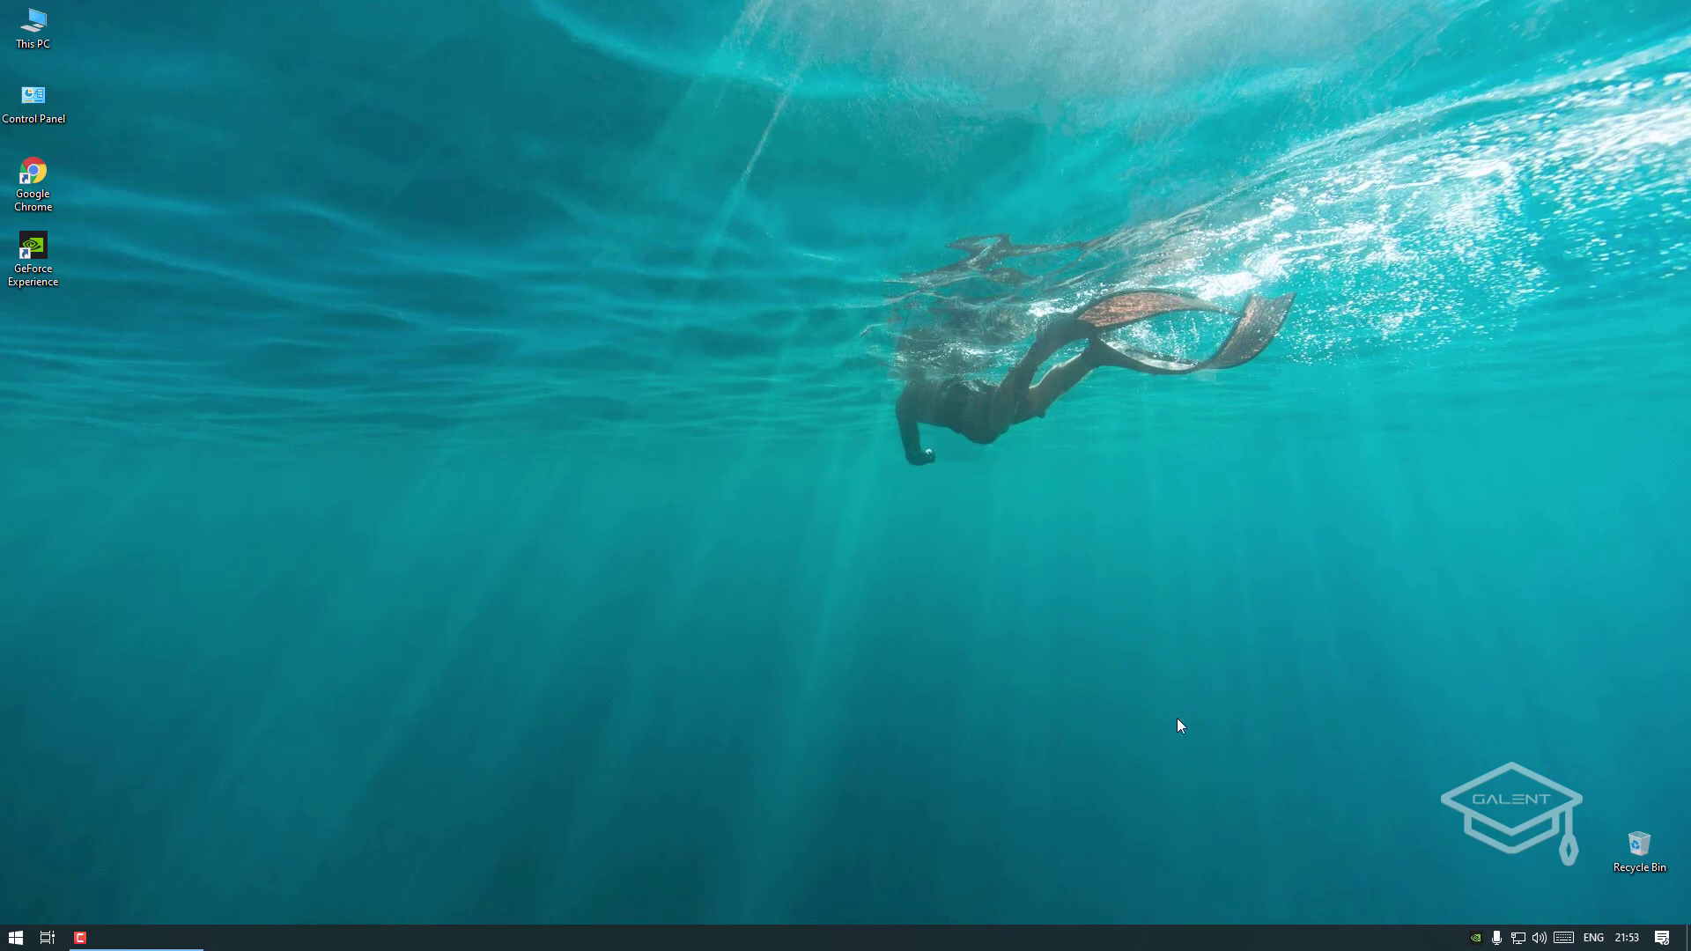
Open the Recycle Bin and turn on the display of file name extensions
double_click(1638, 847)
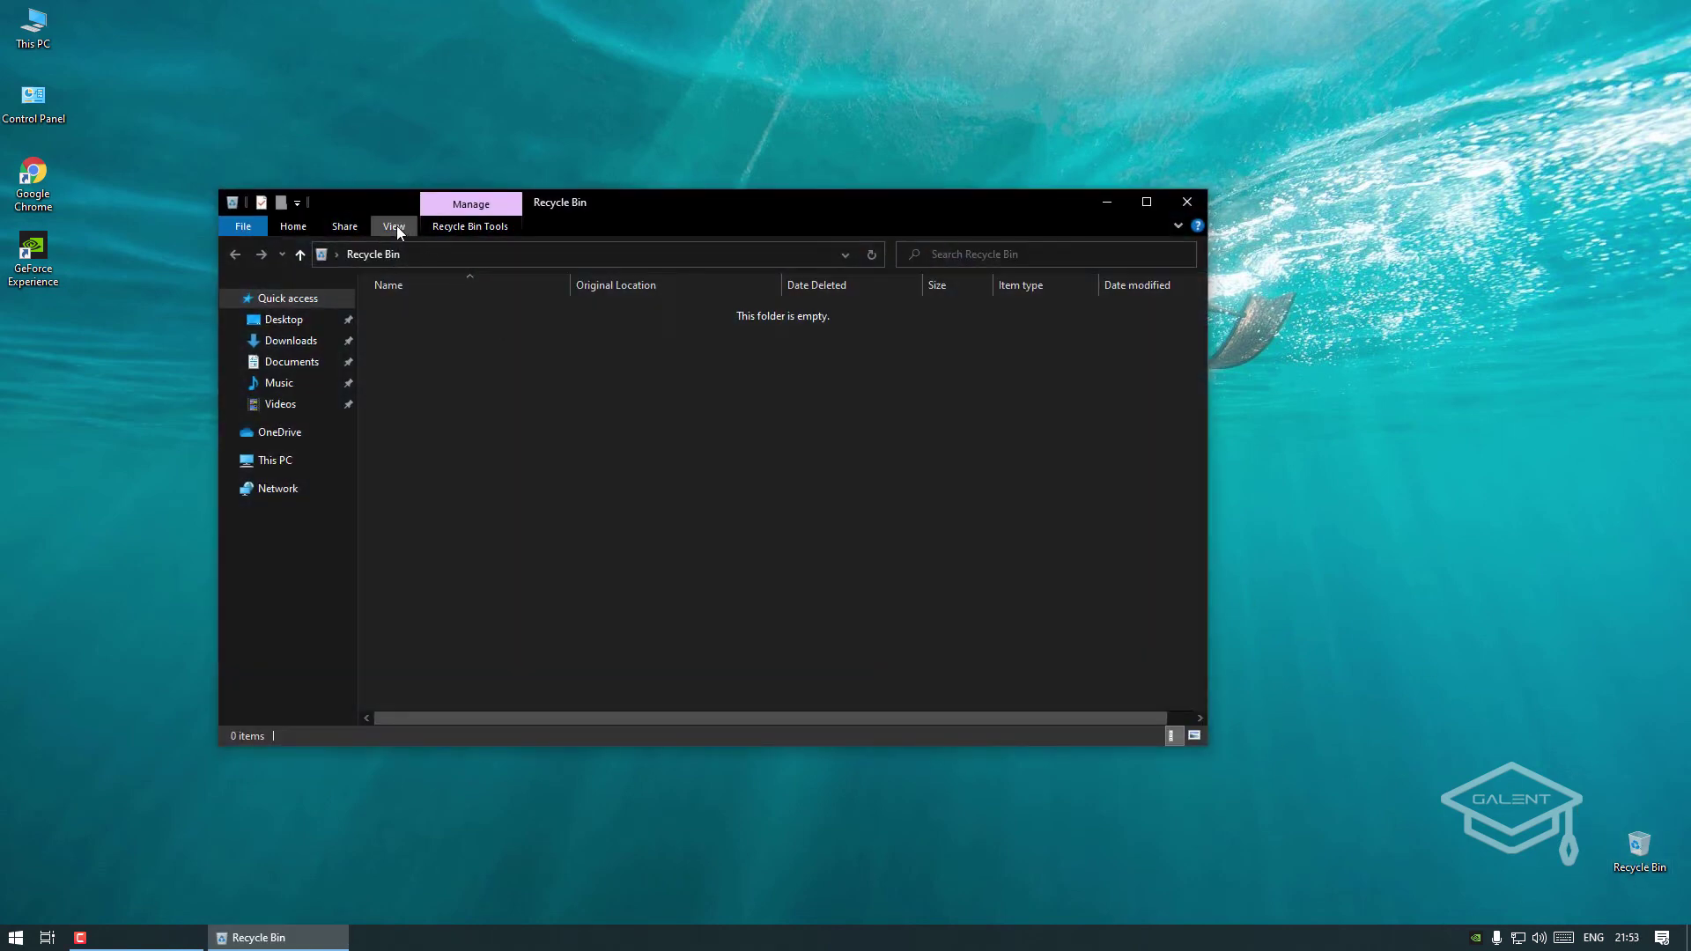
click(394, 228)
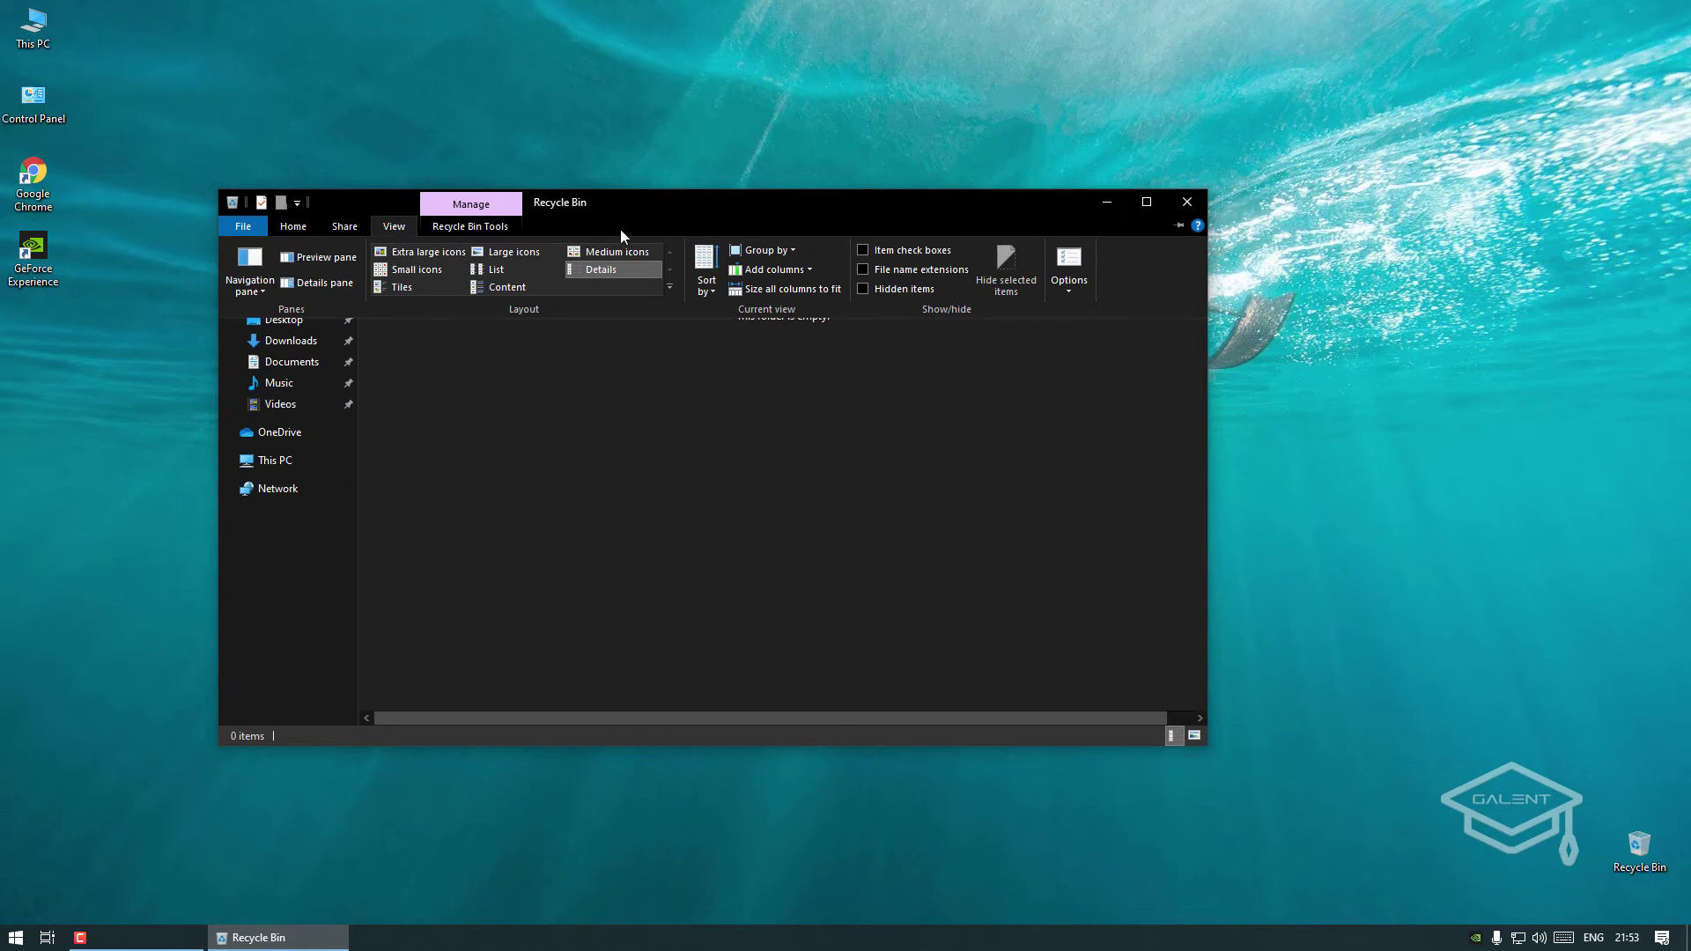
click(863, 268)
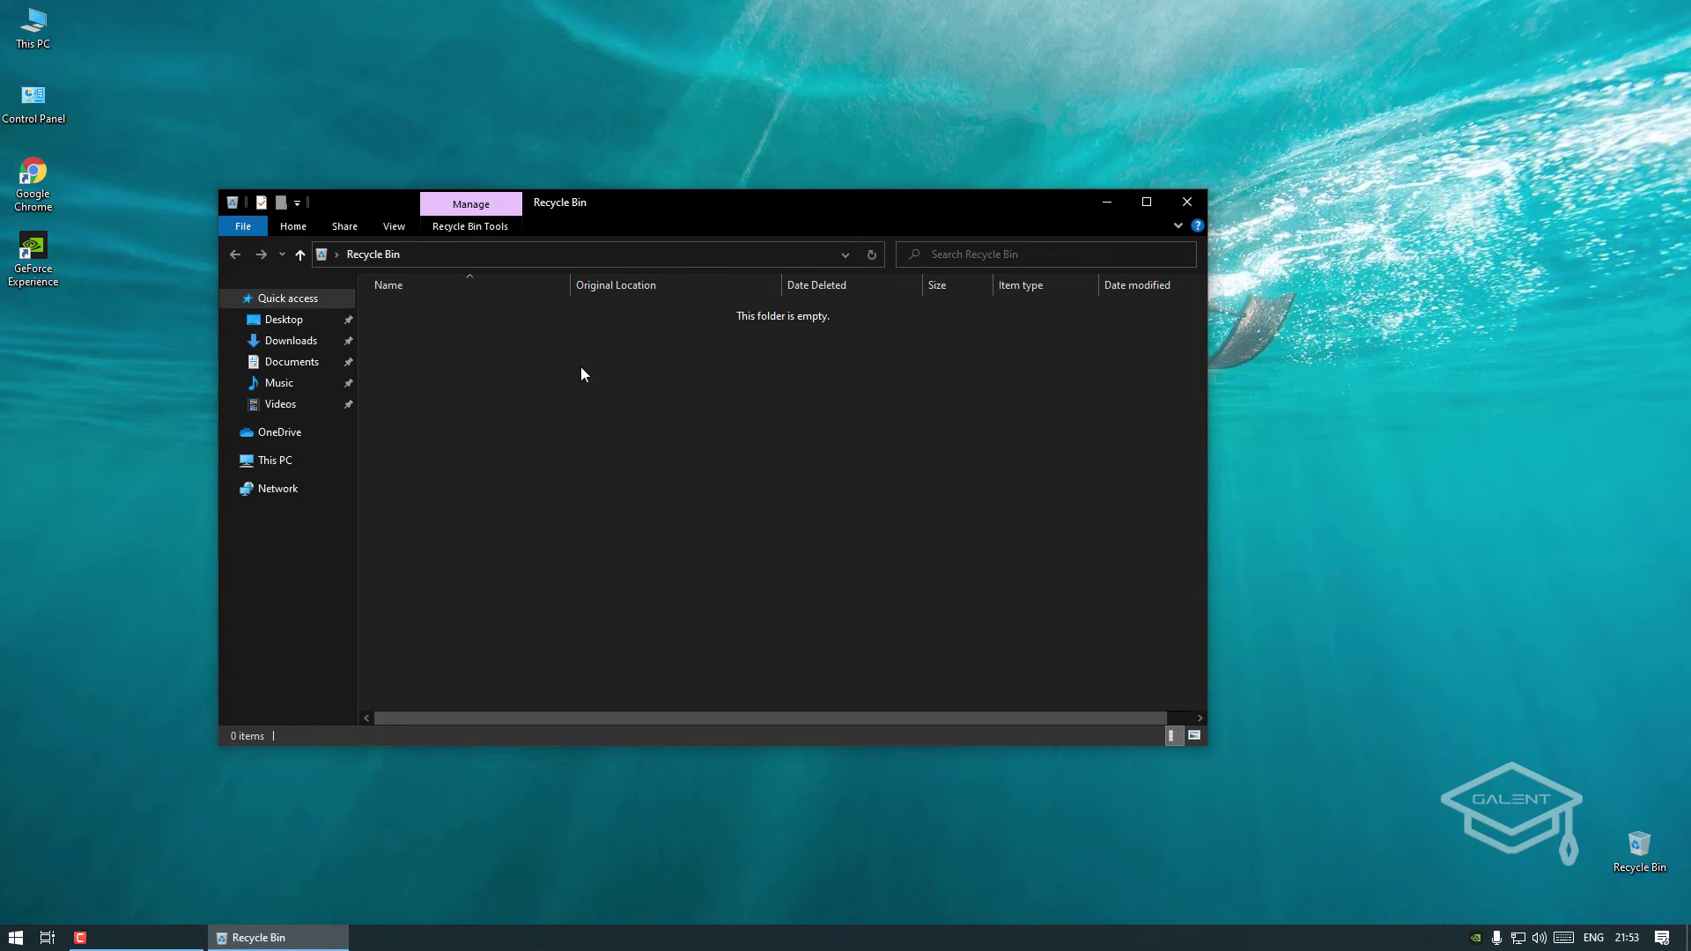
Open the Downloads folder and check the file extensions of the GeForce Experience and Chrome installers
click(291, 341)
click(557, 287)
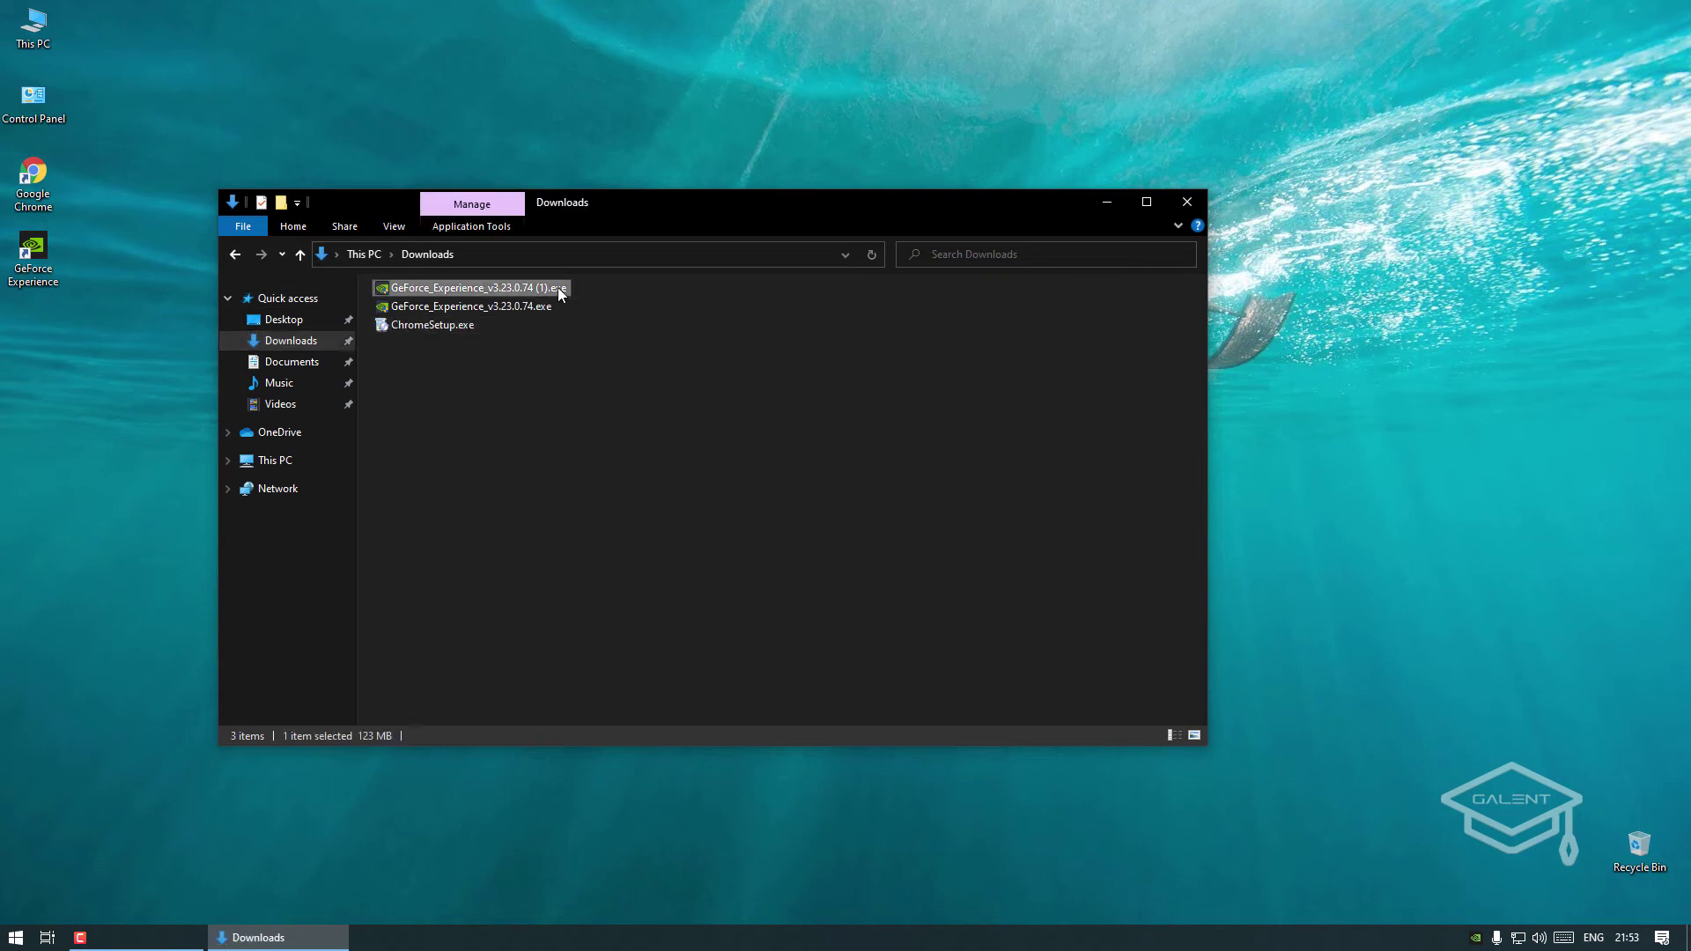
click(539, 310)
click(462, 325)
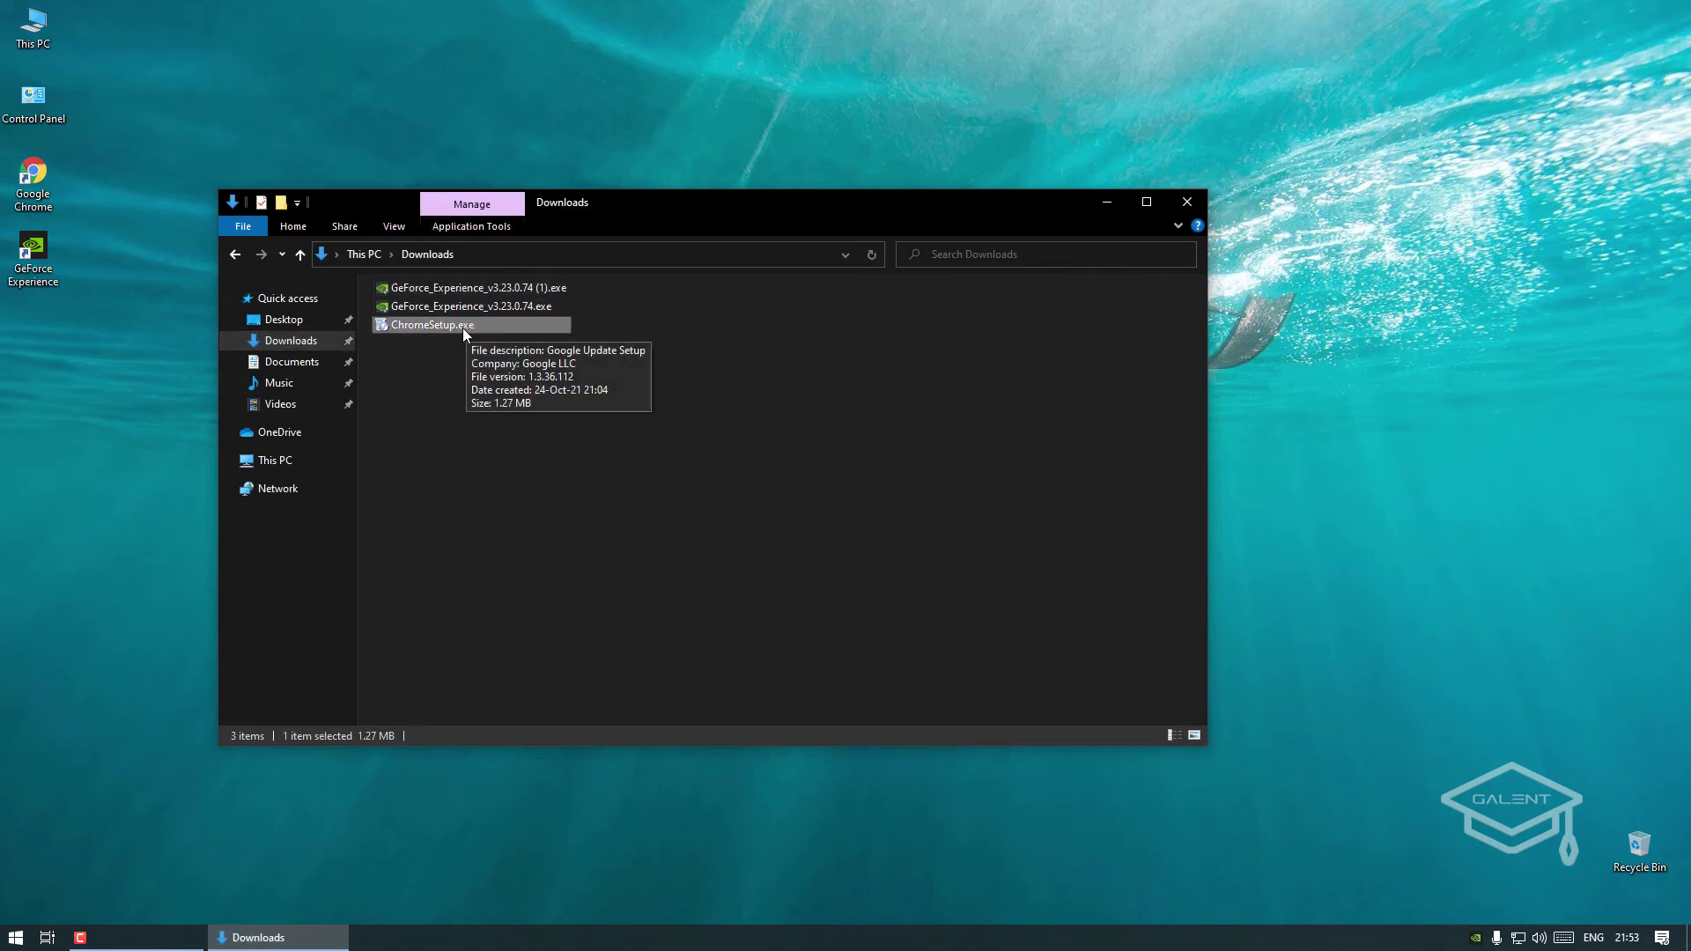
click(537, 310)
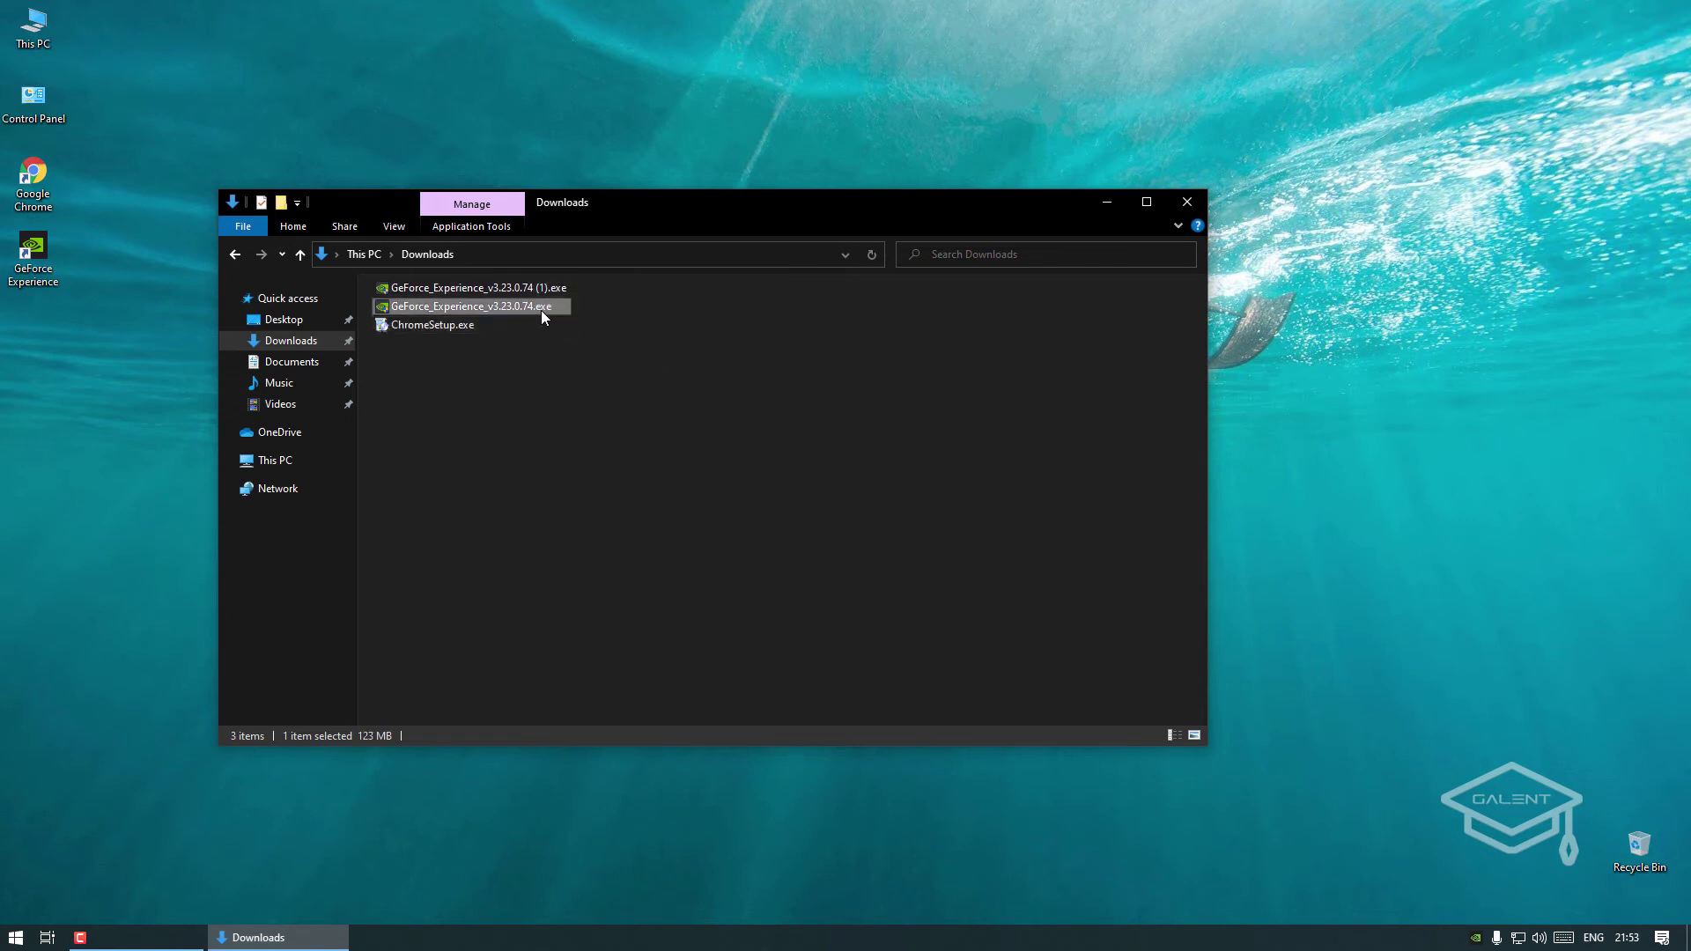
click(556, 291)
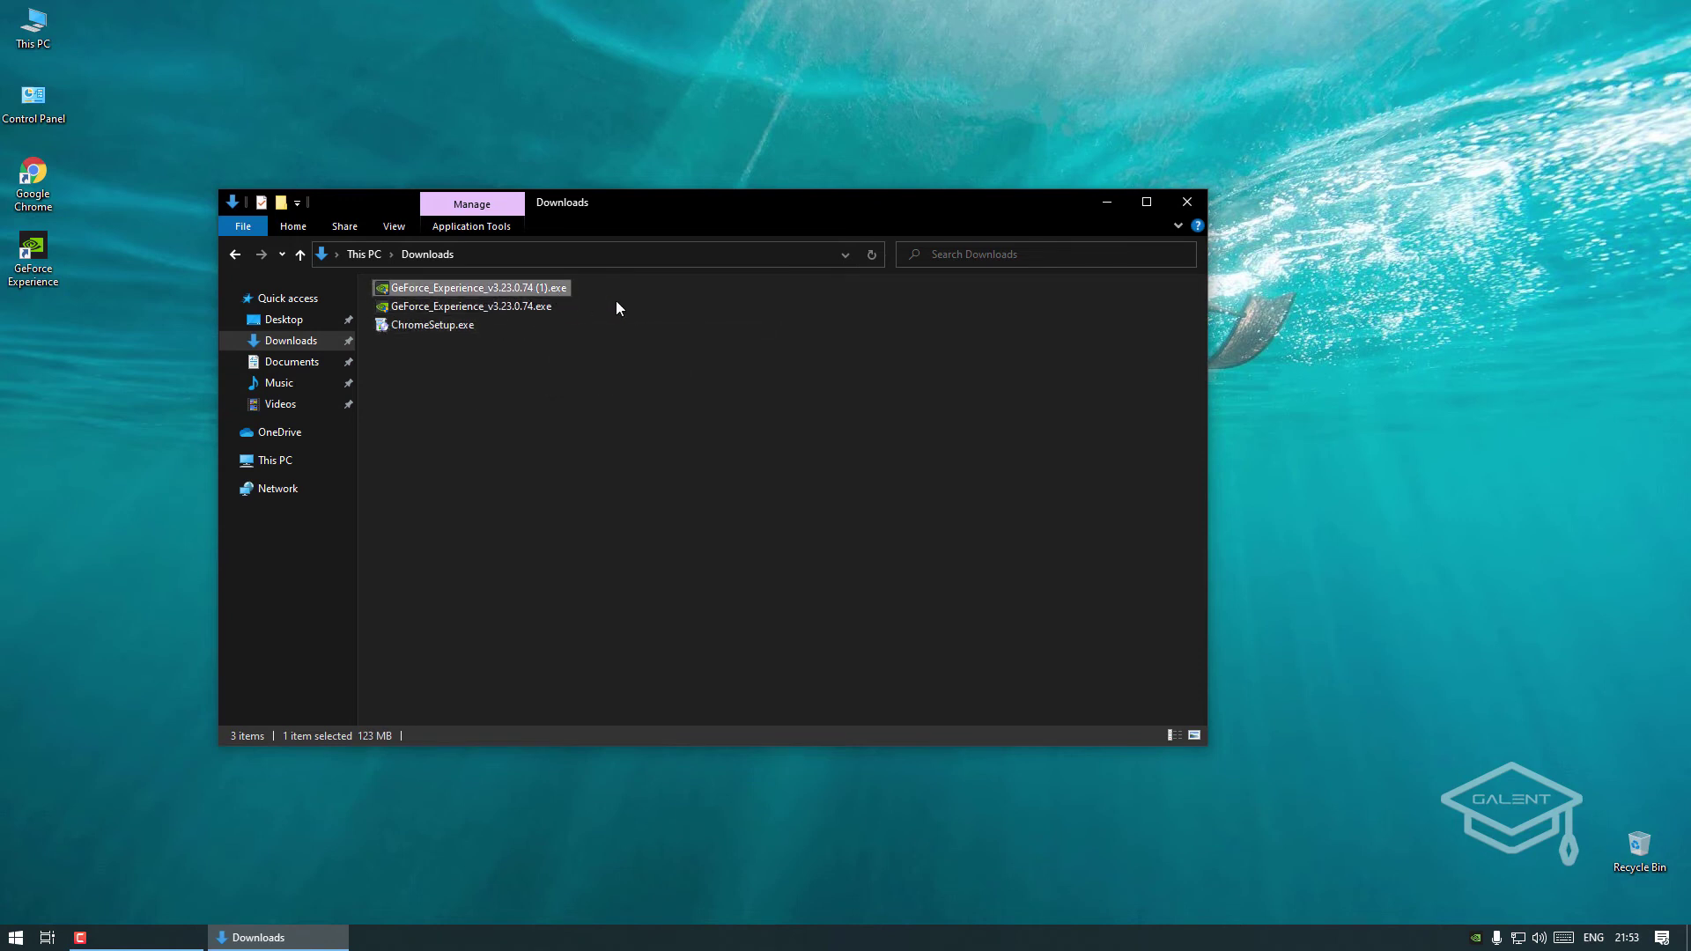
Show the Downloads folder in the Details layout and return it to the List layout
click(393, 226)
click(503, 268)
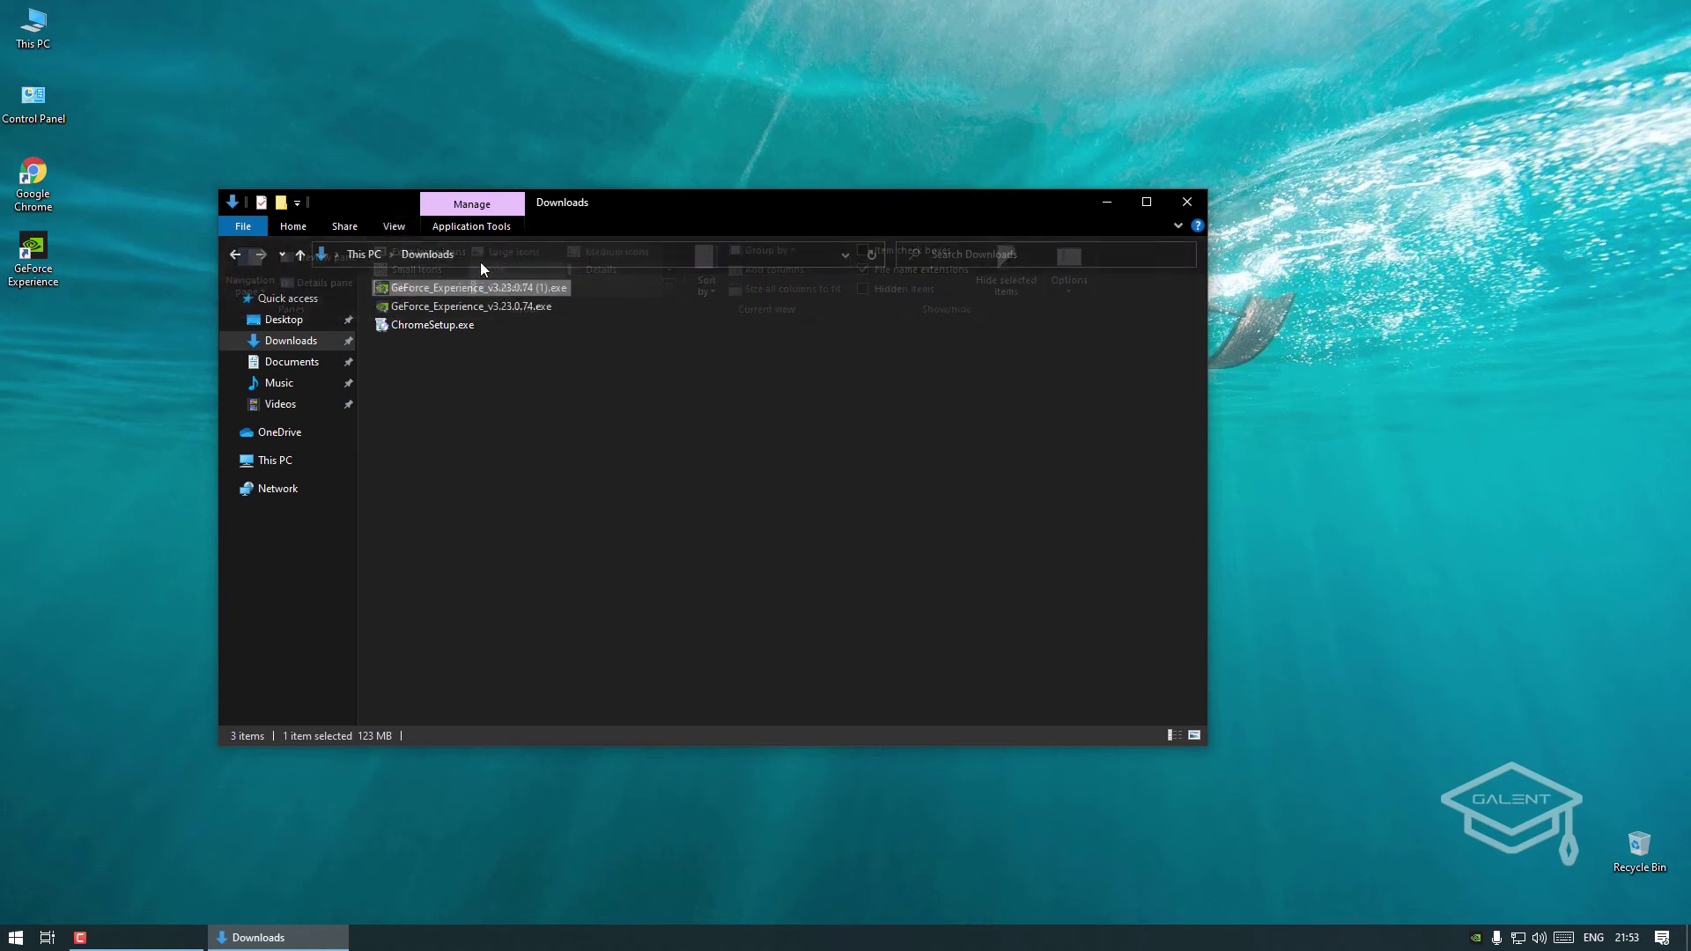
click(394, 226)
click(598, 270)
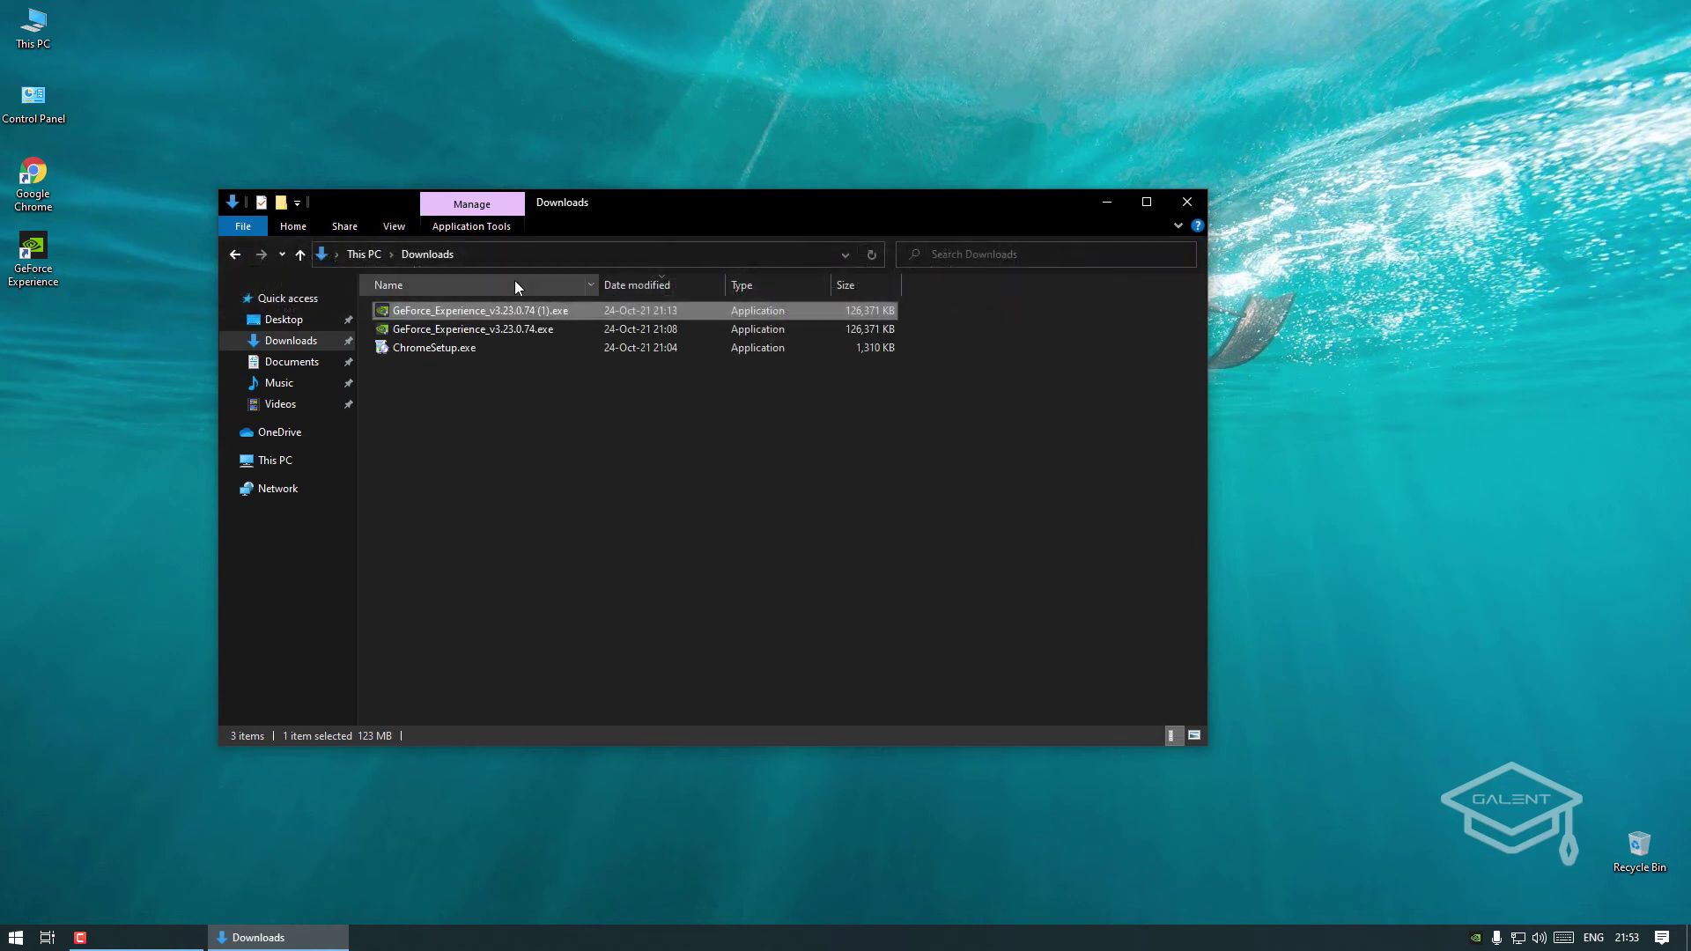
click(393, 226)
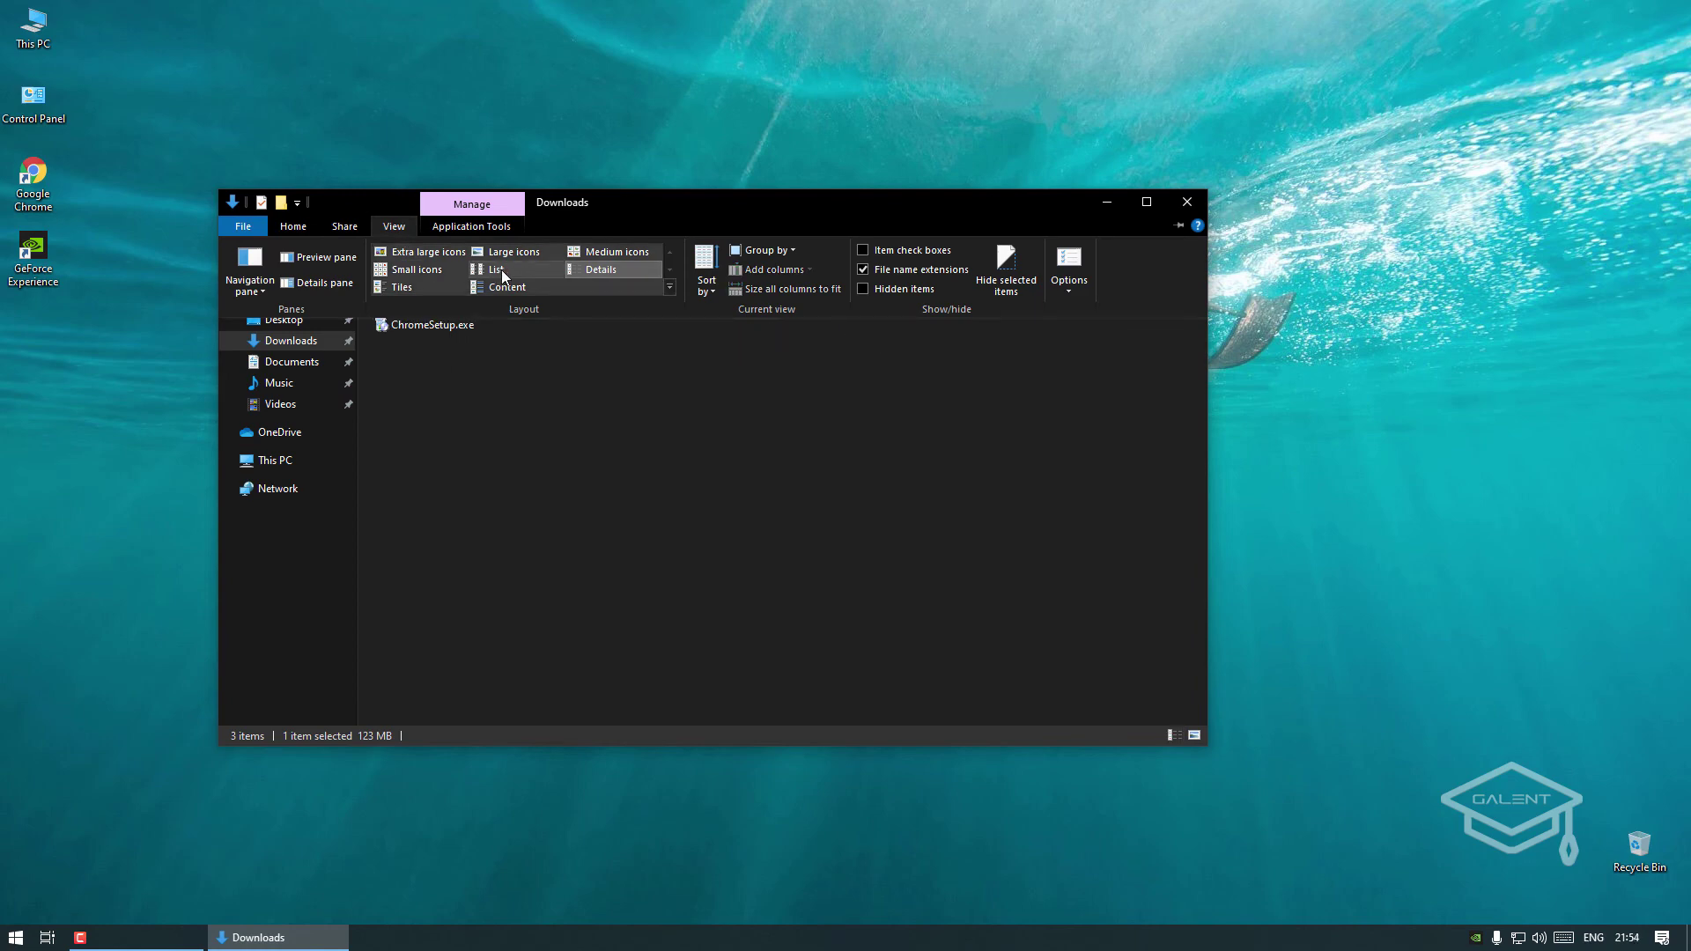
click(500, 269)
Group the Downloads files by name and set the grouping back to none
right_click(516, 356)
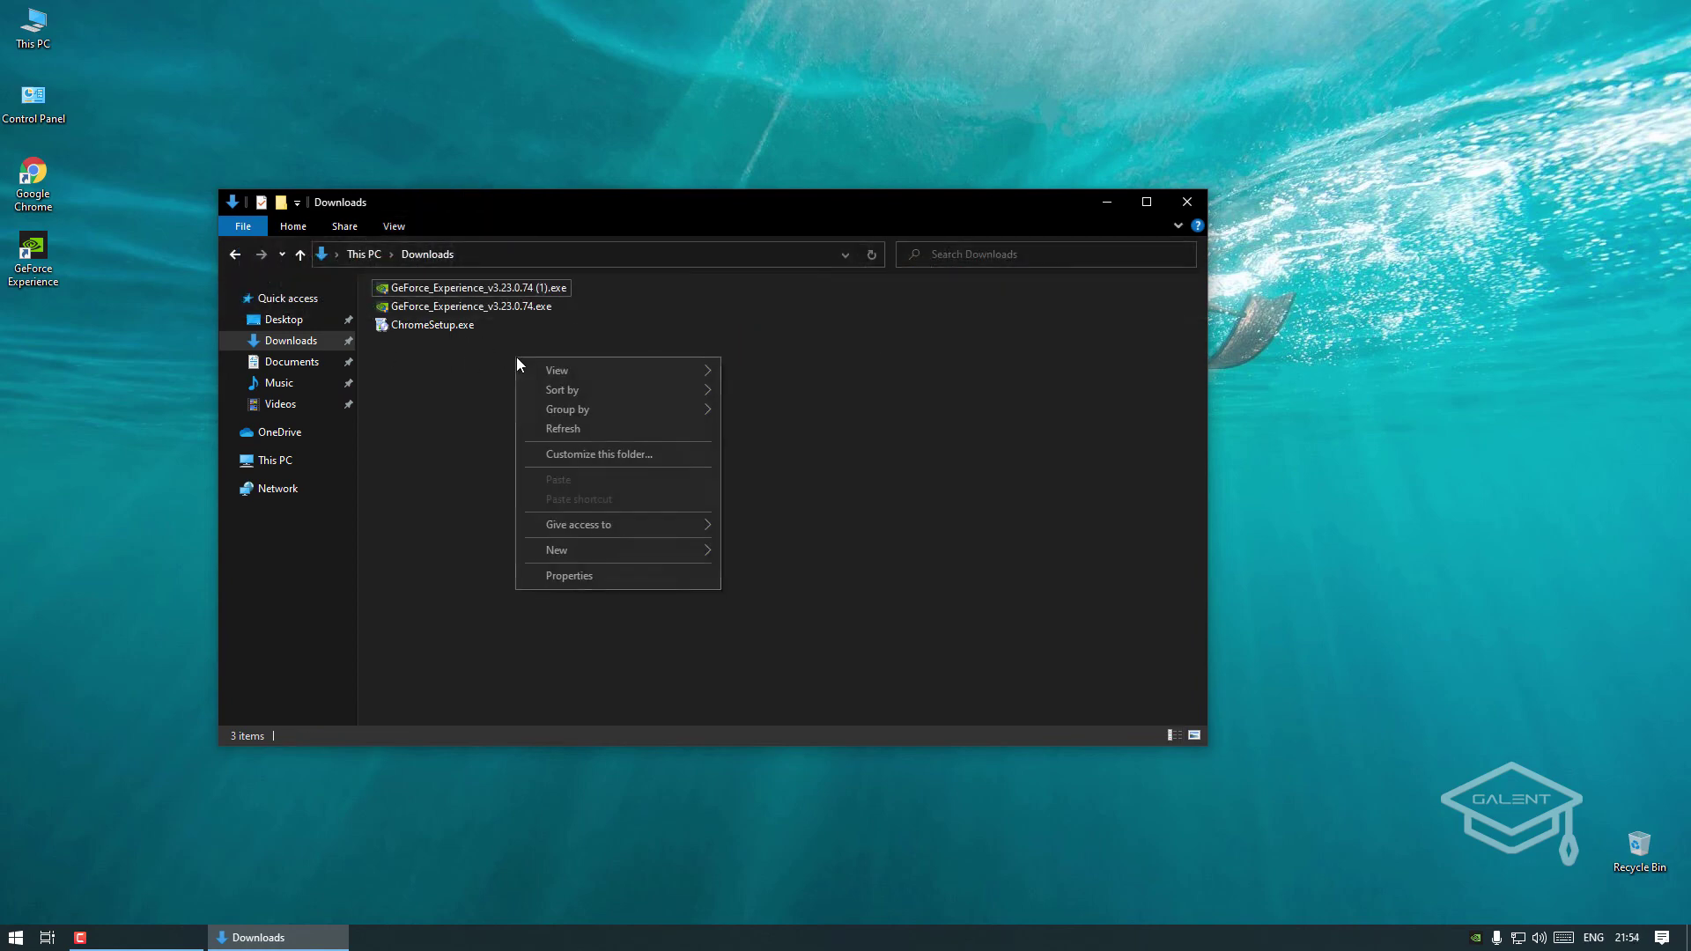
mouse_move(622, 410)
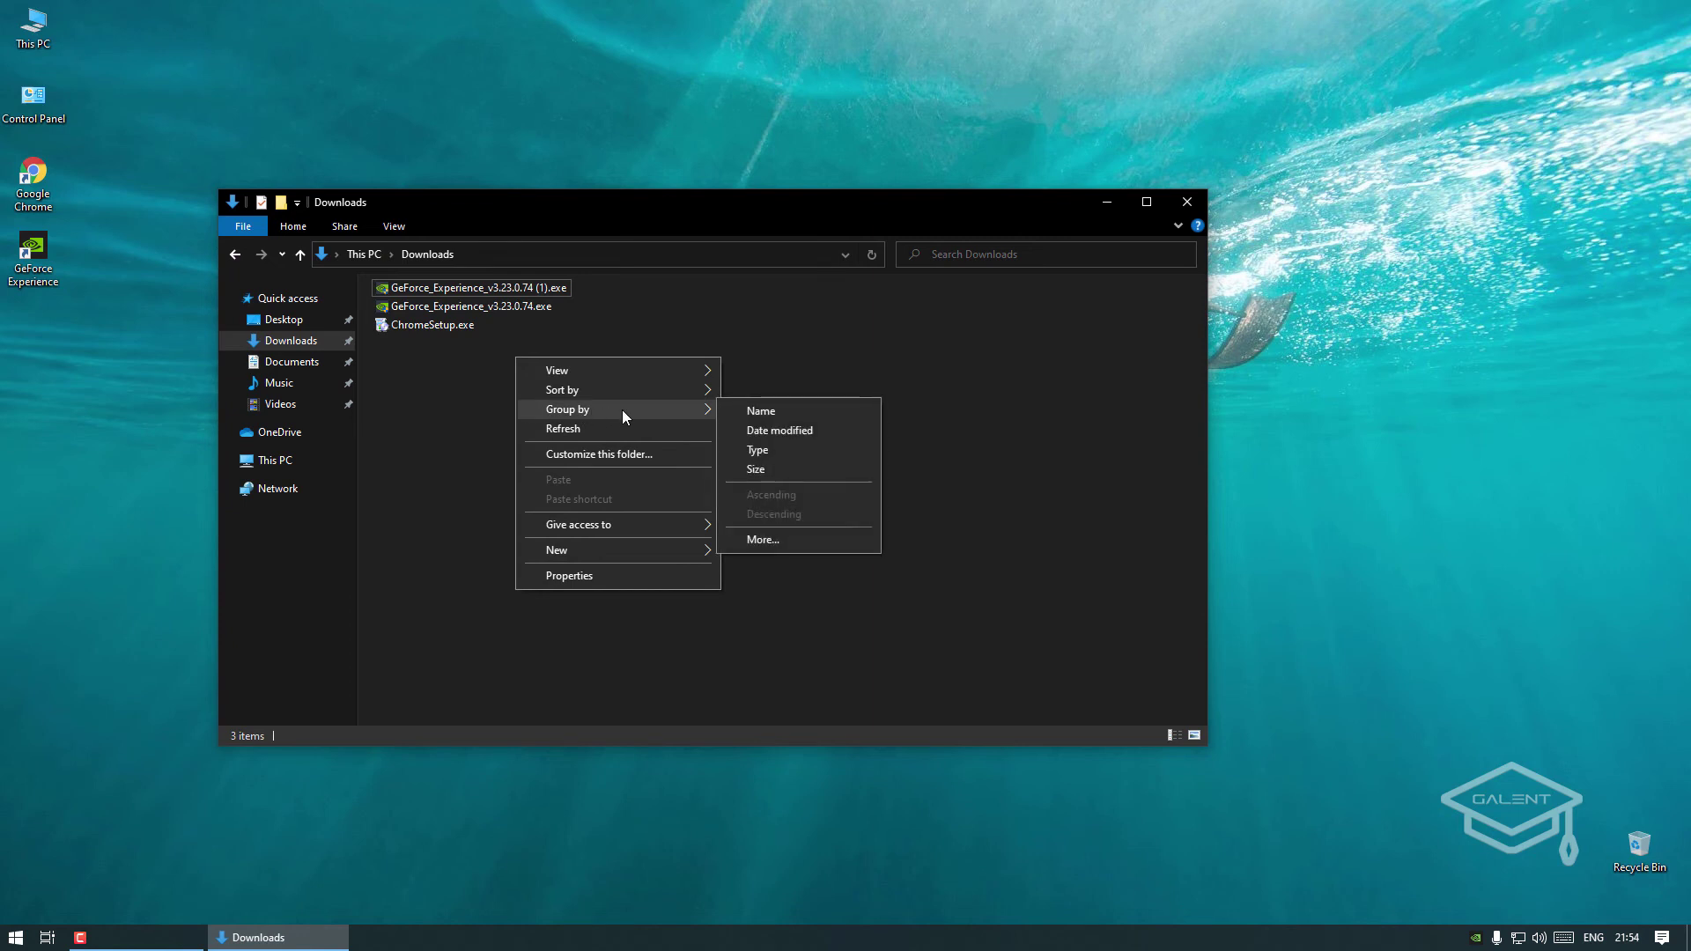
click(763, 412)
right_click(683, 336)
mouse_move(775, 389)
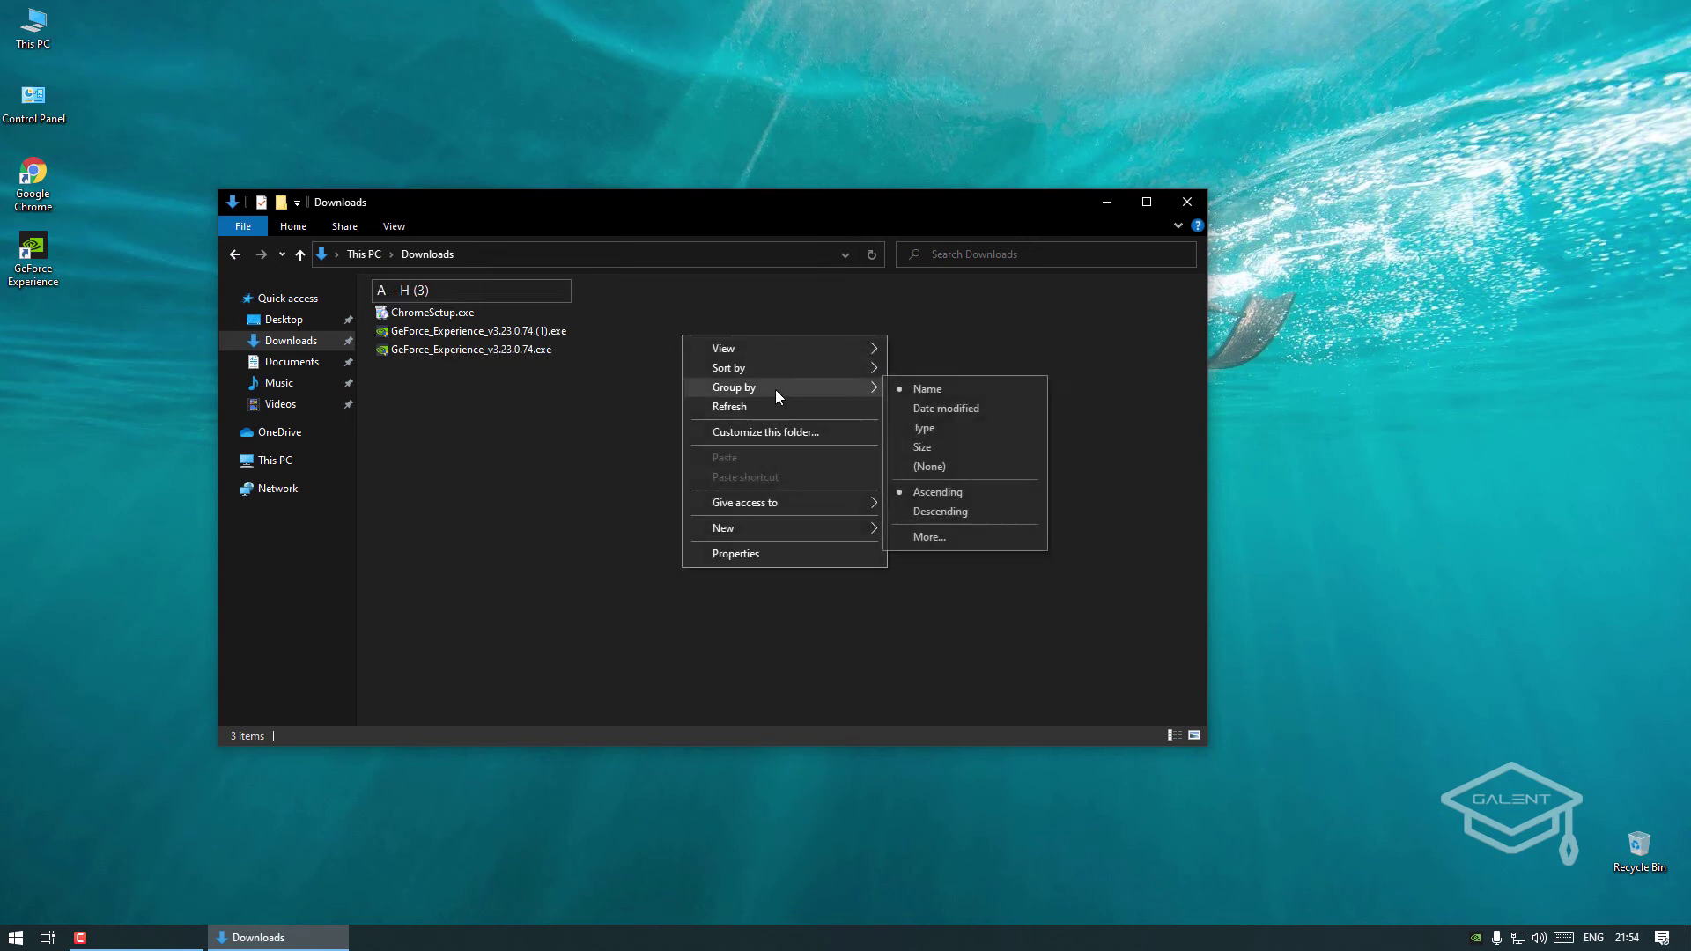
click(932, 469)
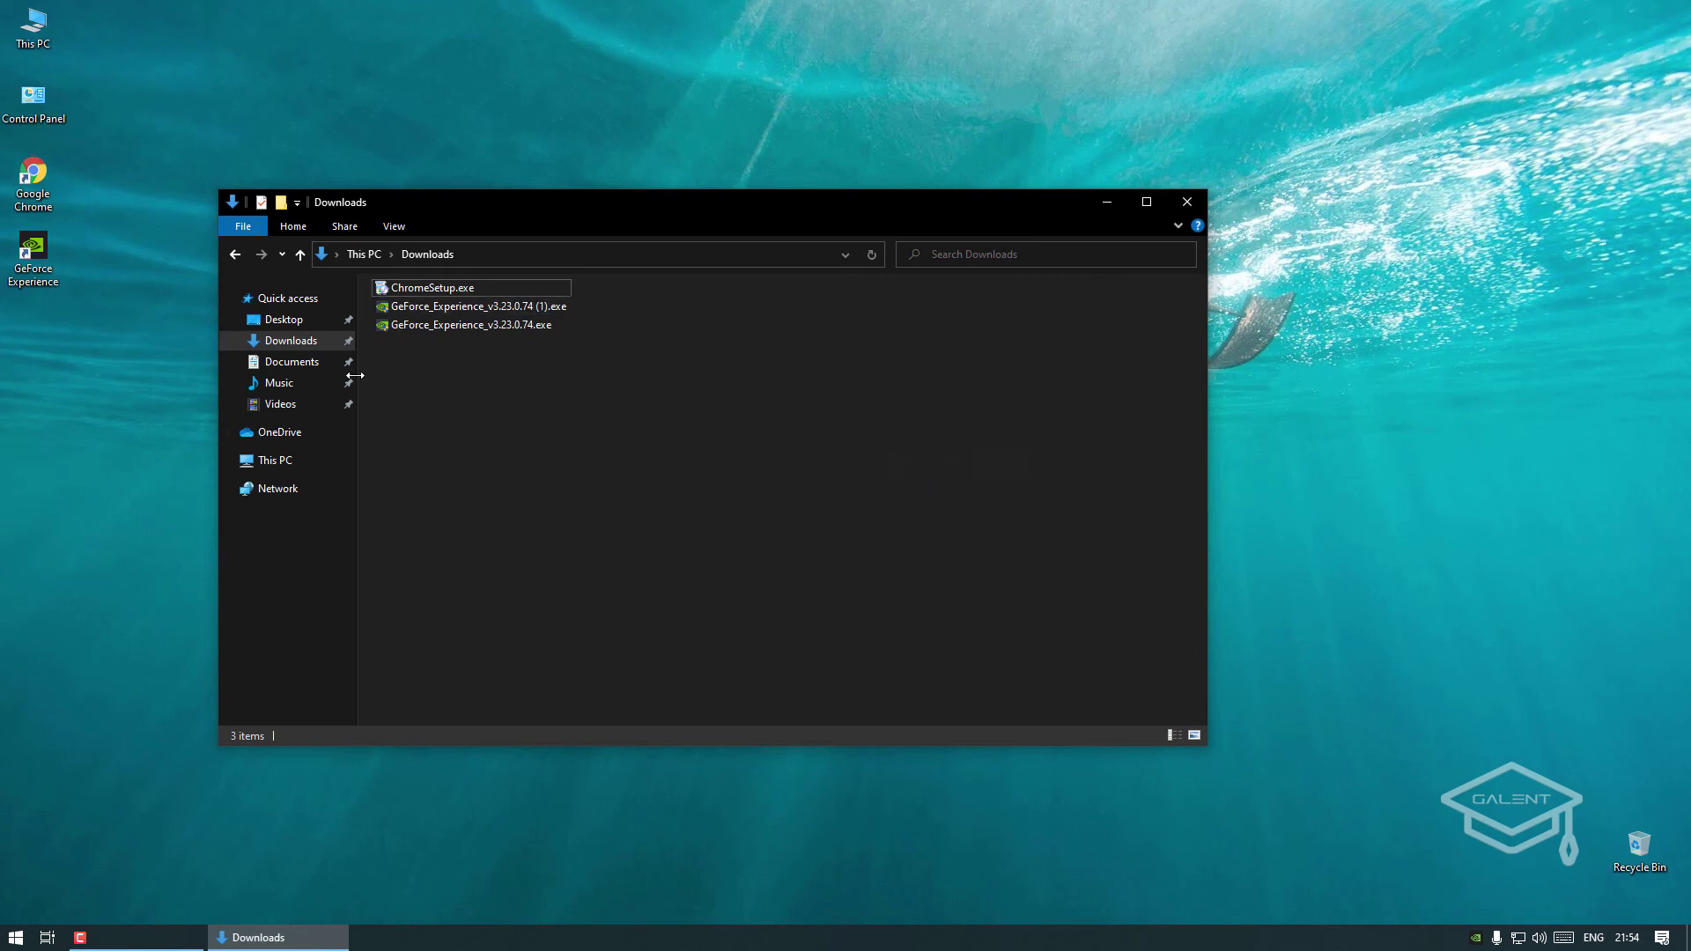
Unpin the Documents, Music and Videos folders from Quick access
right_click(289, 367)
click(328, 455)
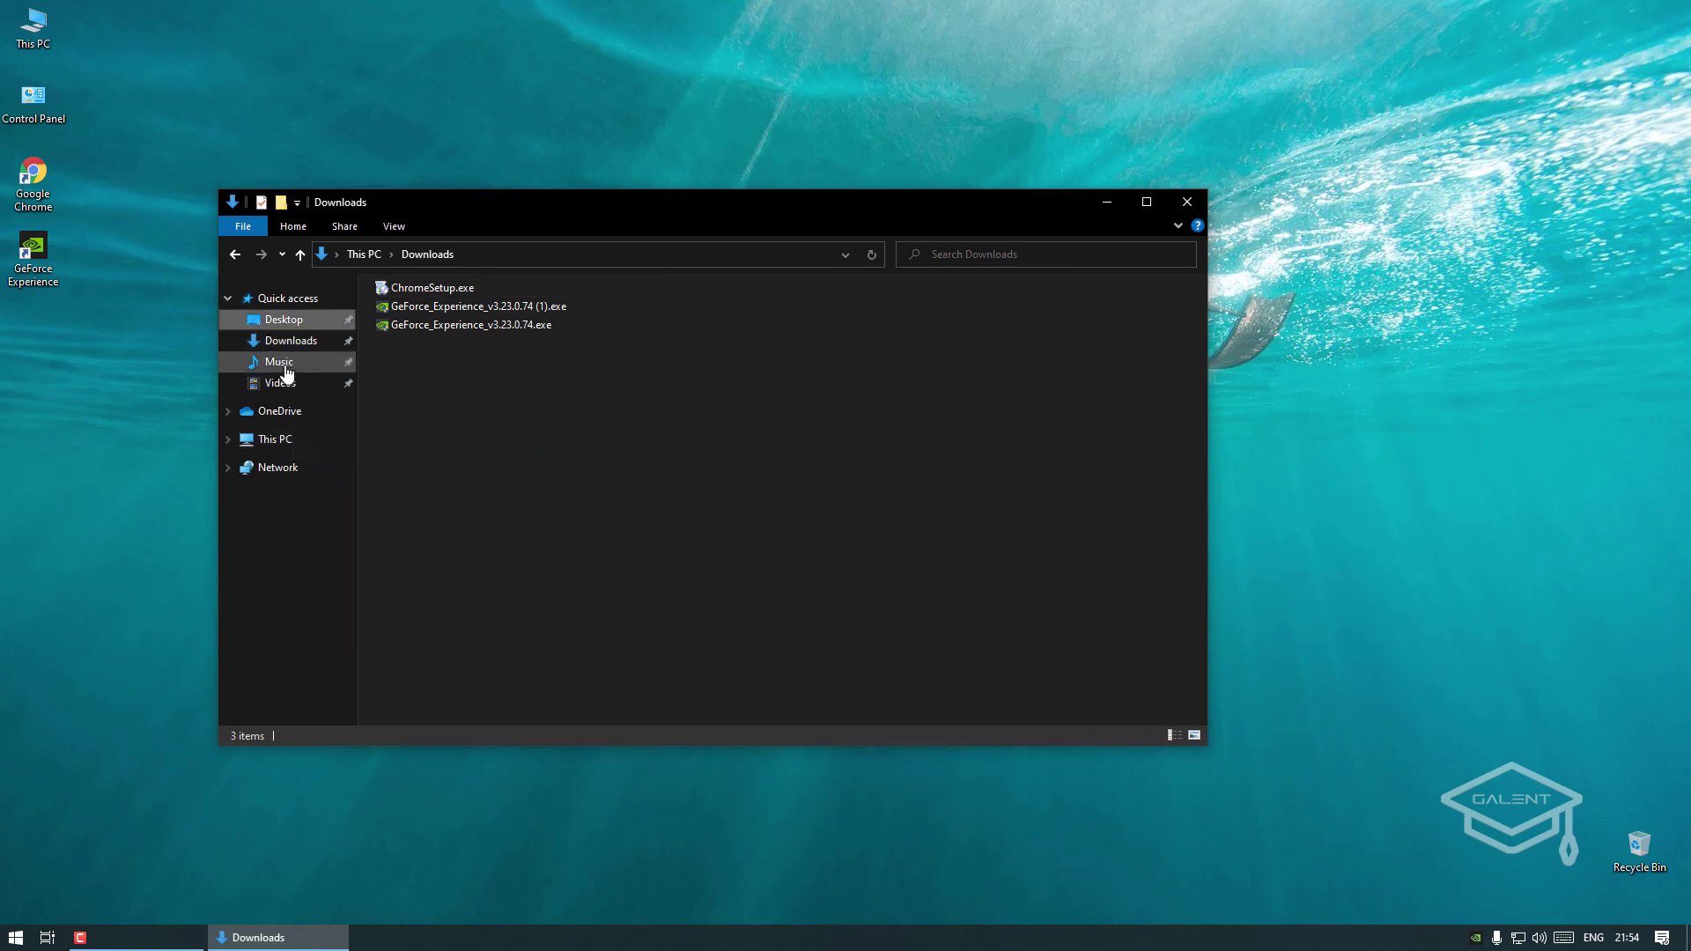
right_click(282, 363)
click(342, 456)
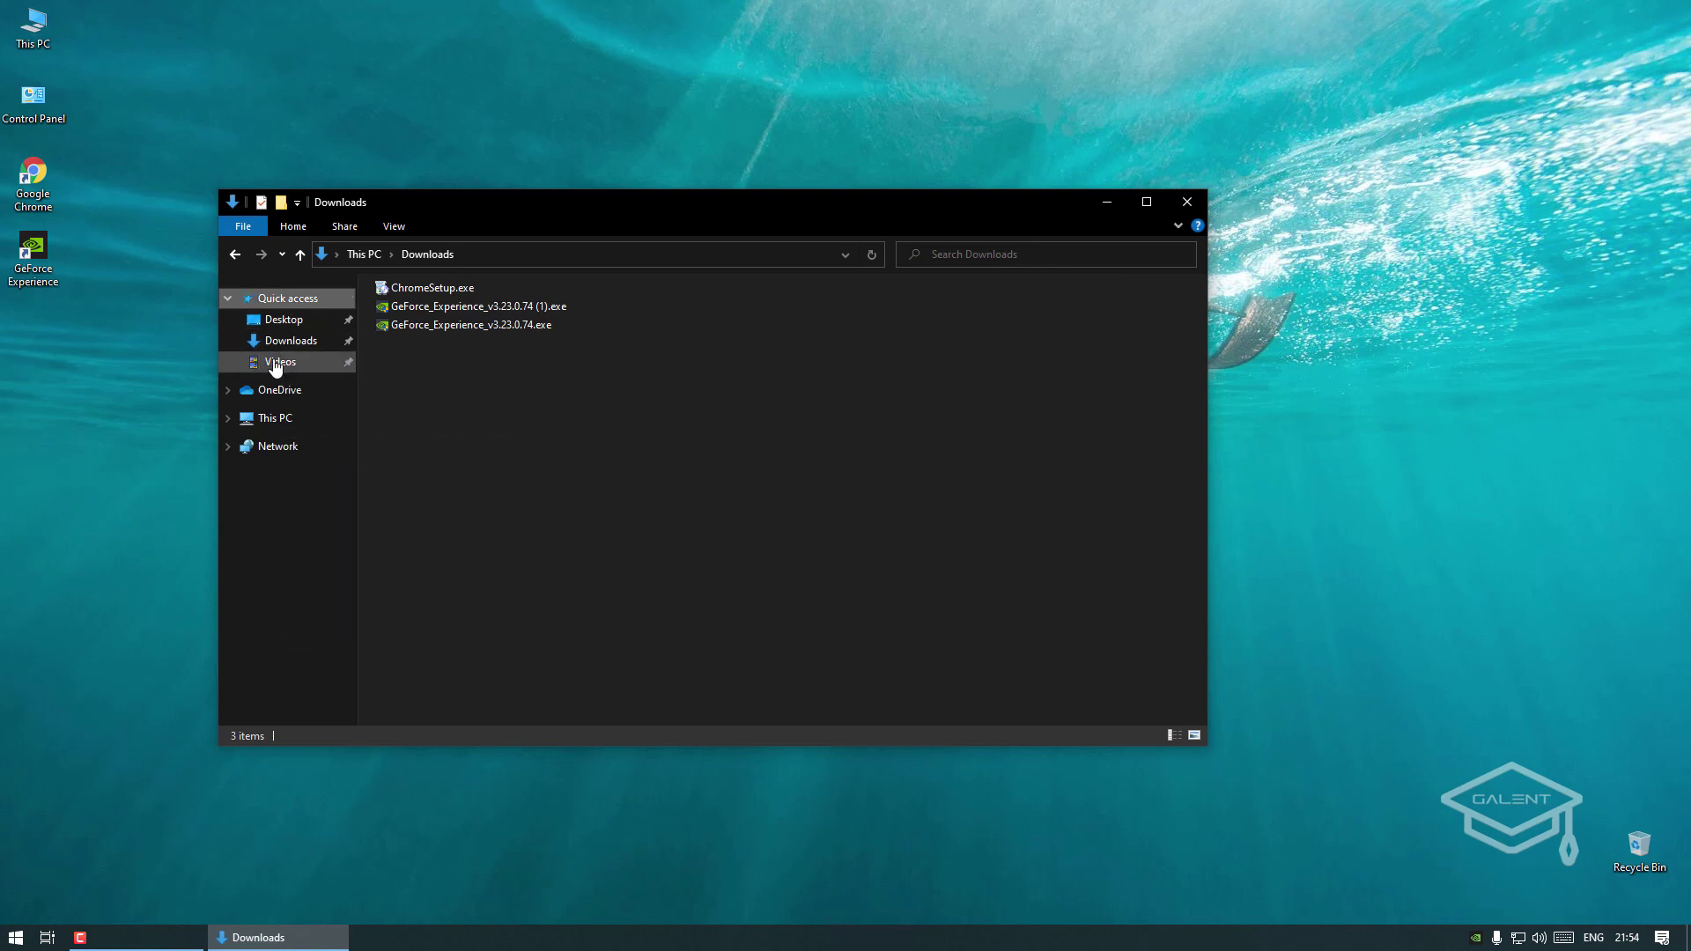
right_click(273, 363)
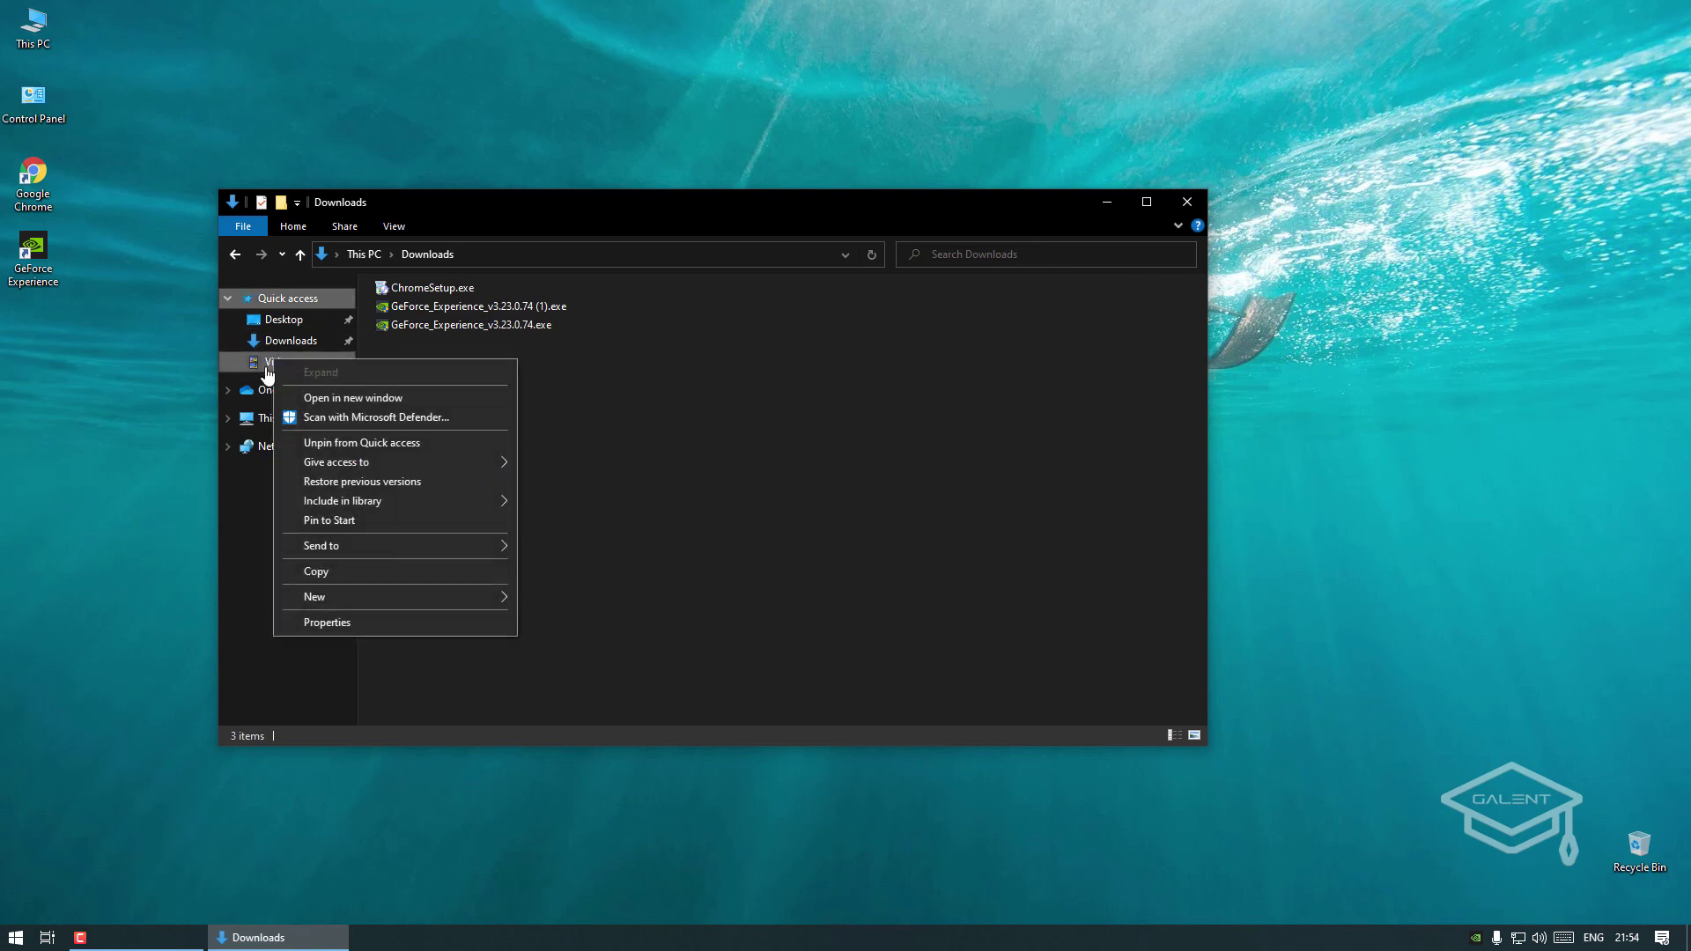
click(361, 446)
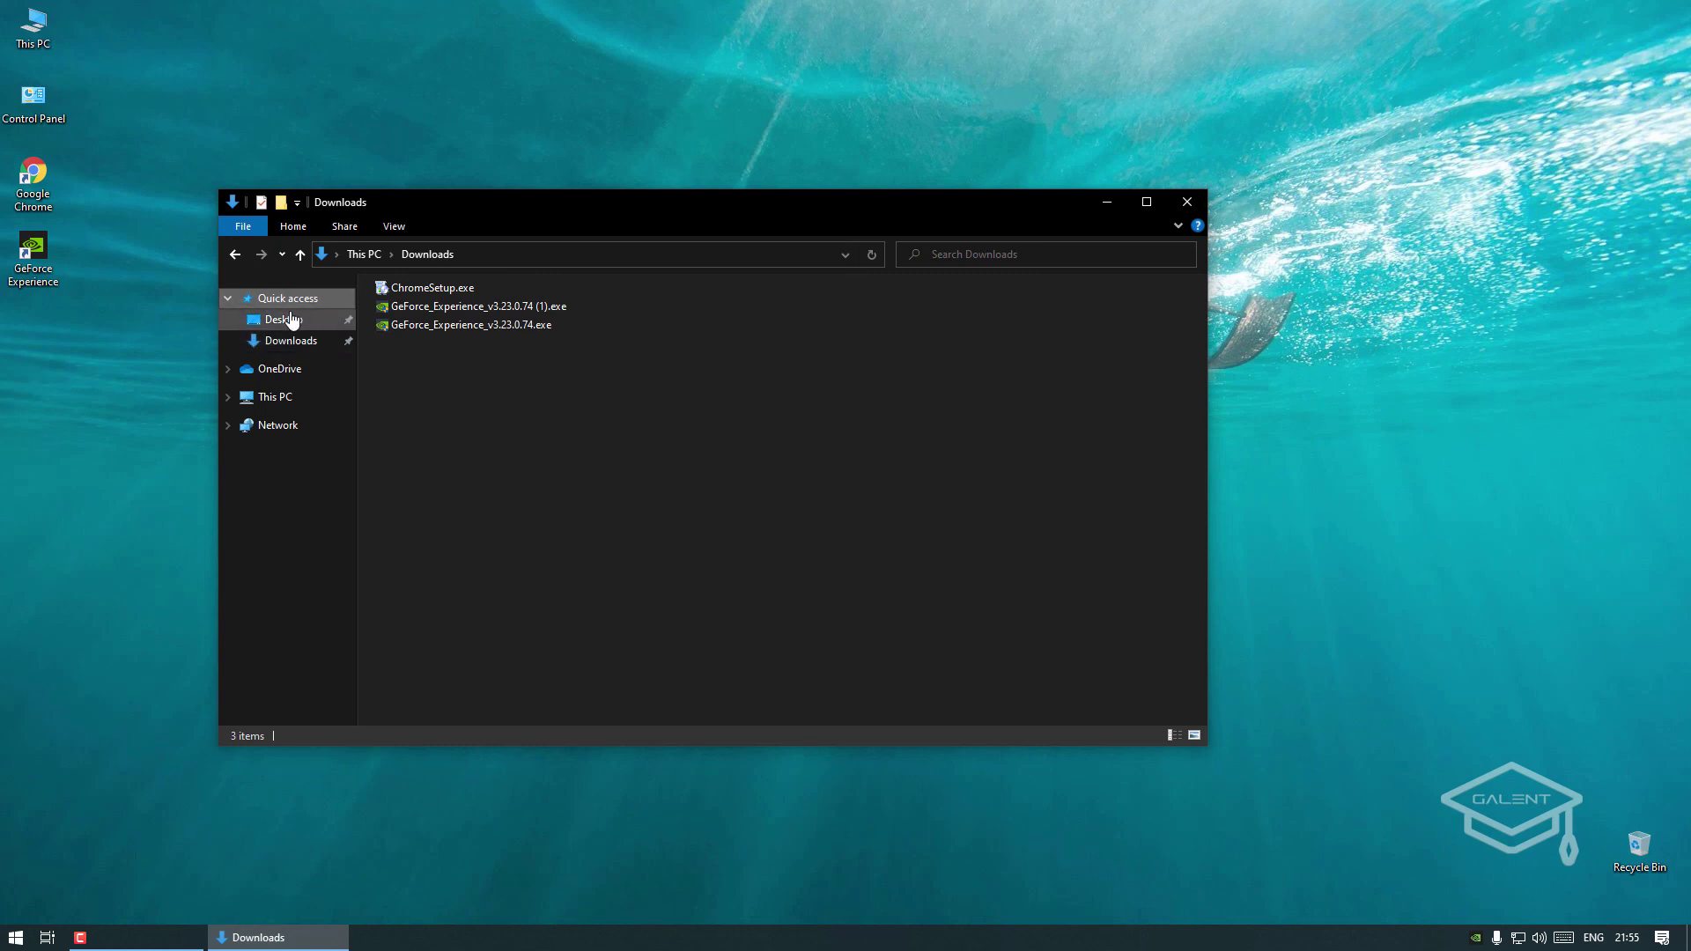
Disable showing recently used files and frequently used folders in Quick access, apply the folder options and close File Explorer
click(404, 228)
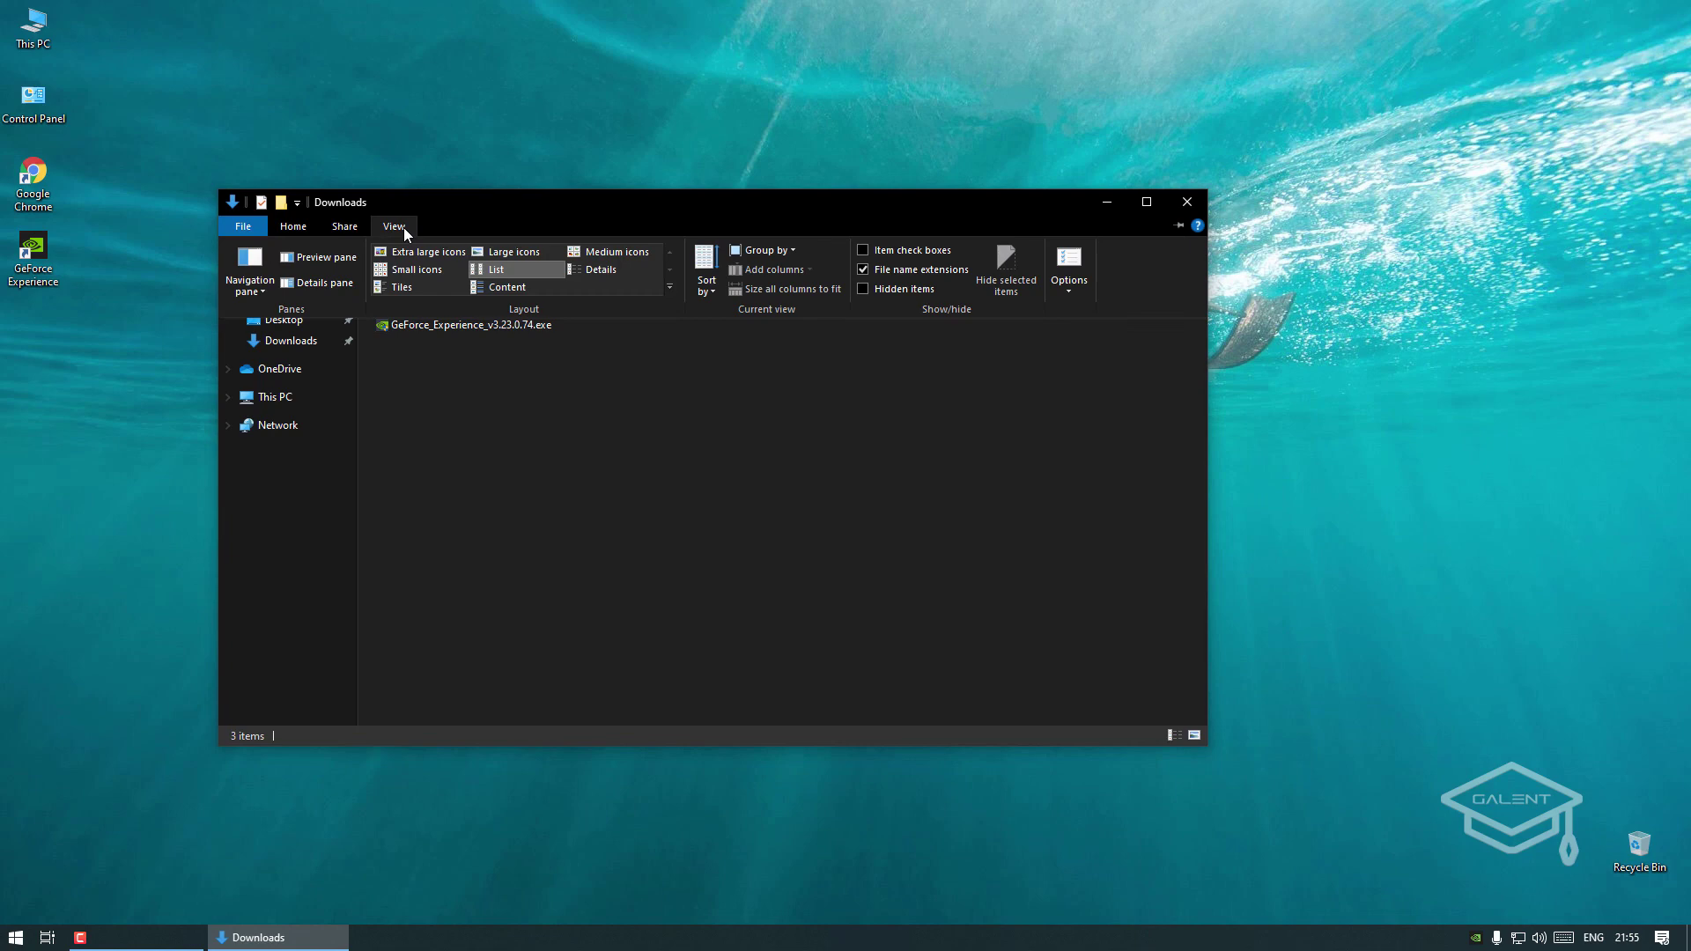
click(1068, 260)
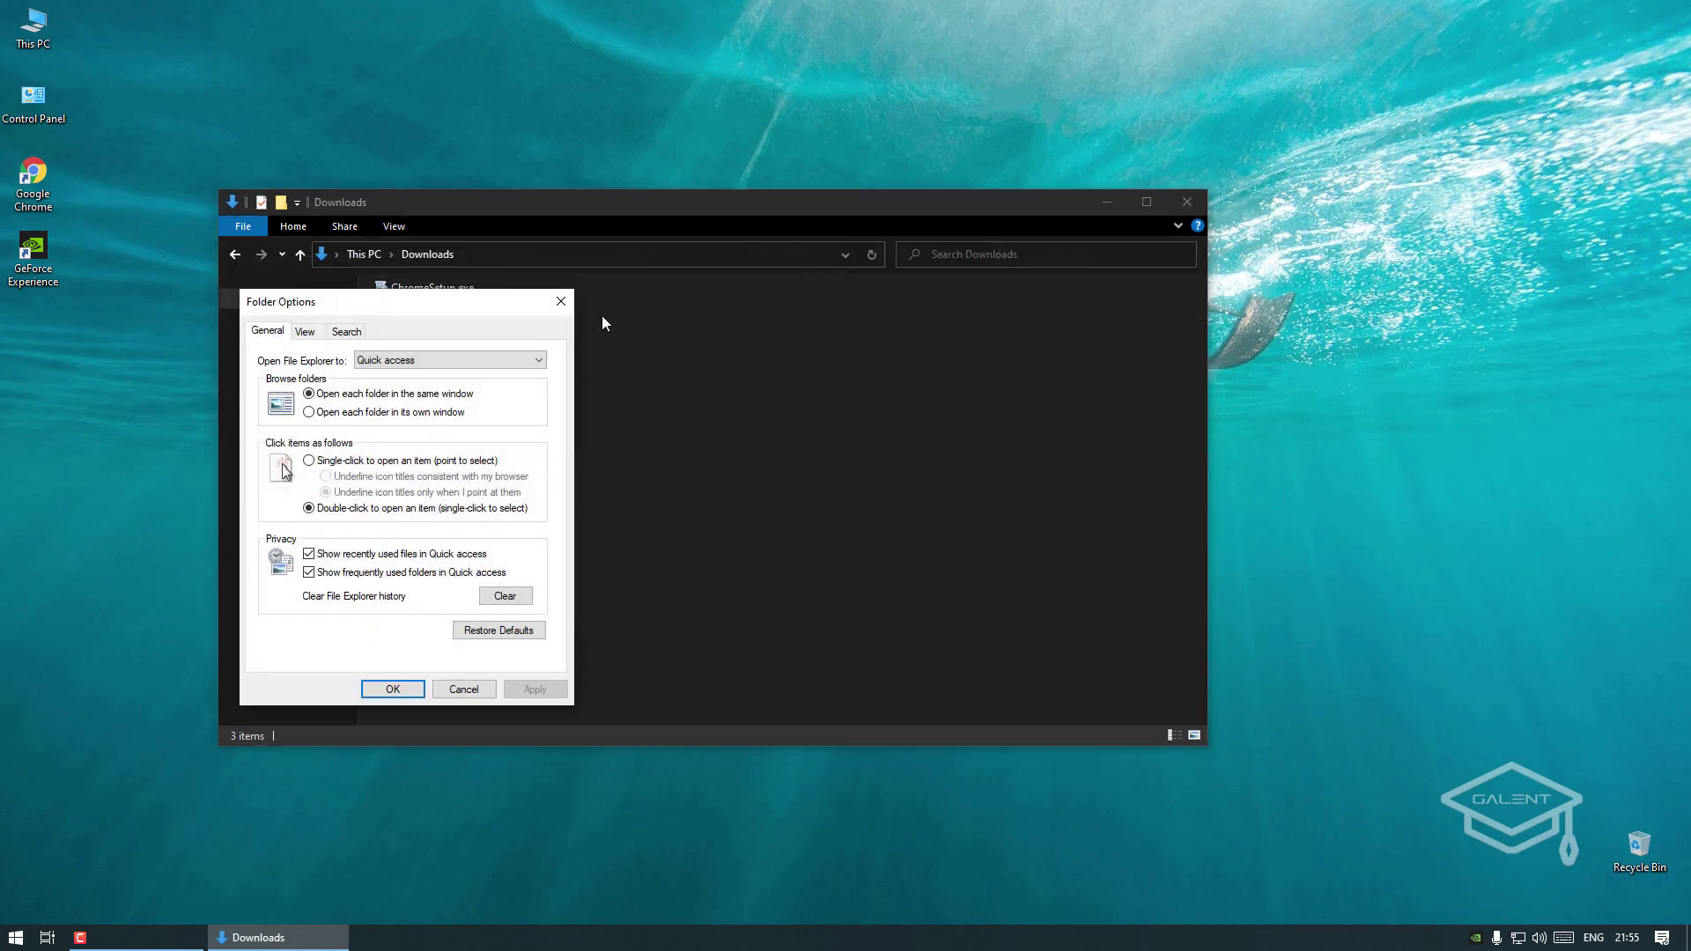
click(308, 554)
click(308, 572)
click(533, 689)
click(393, 689)
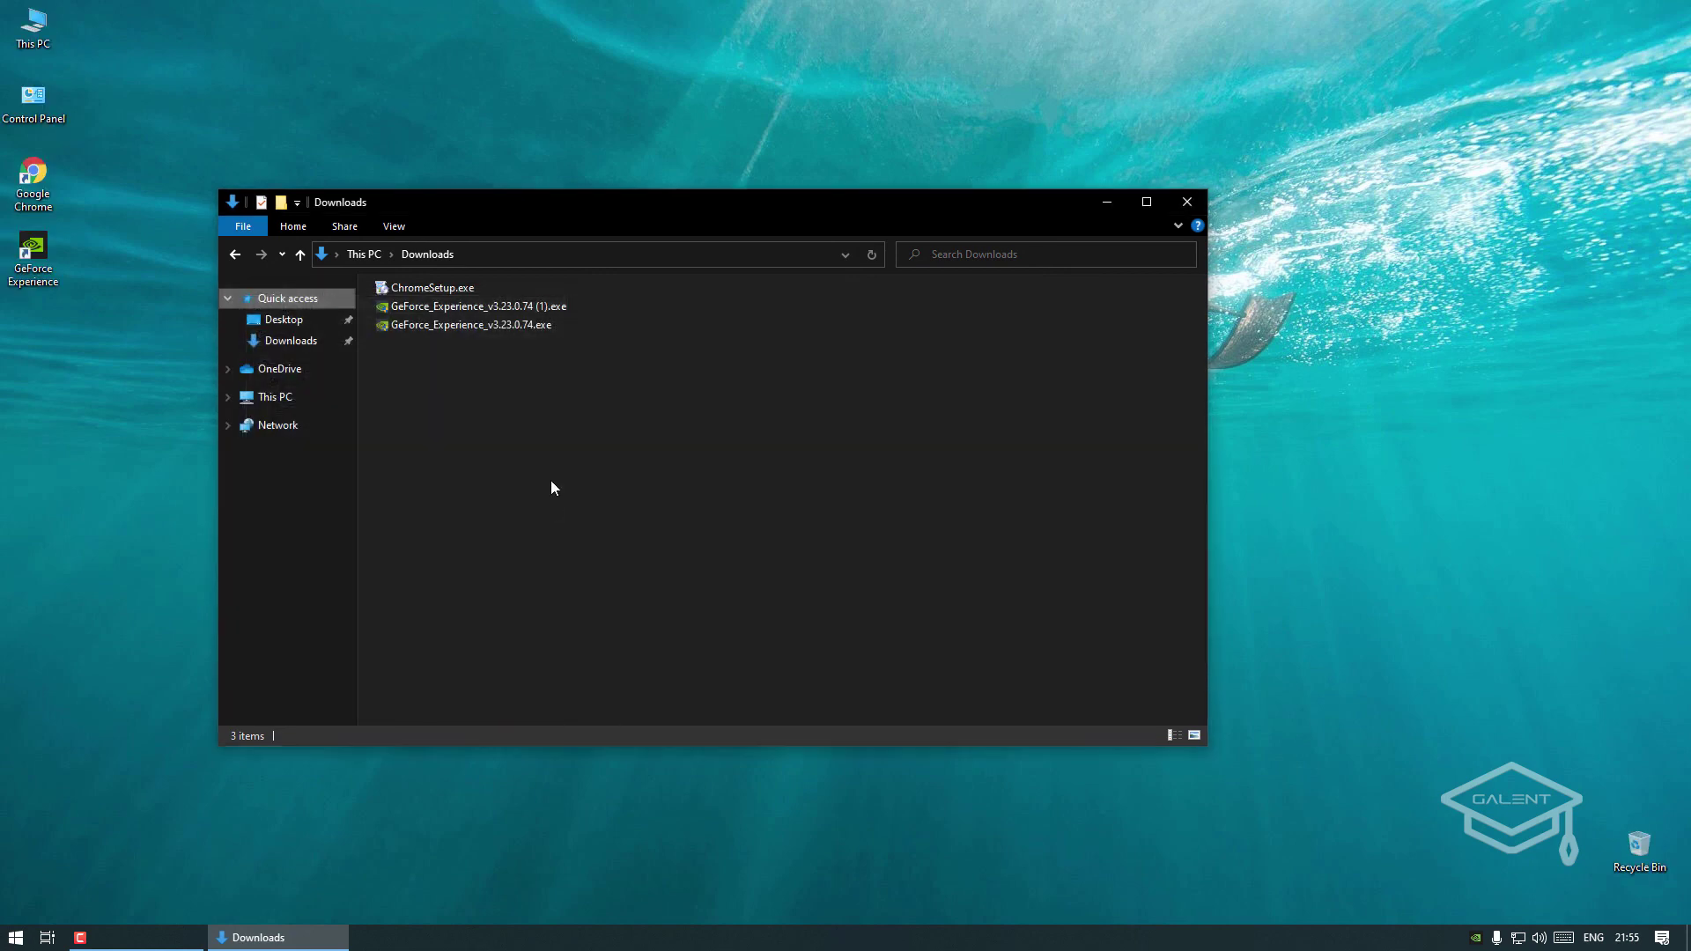
click(1187, 201)
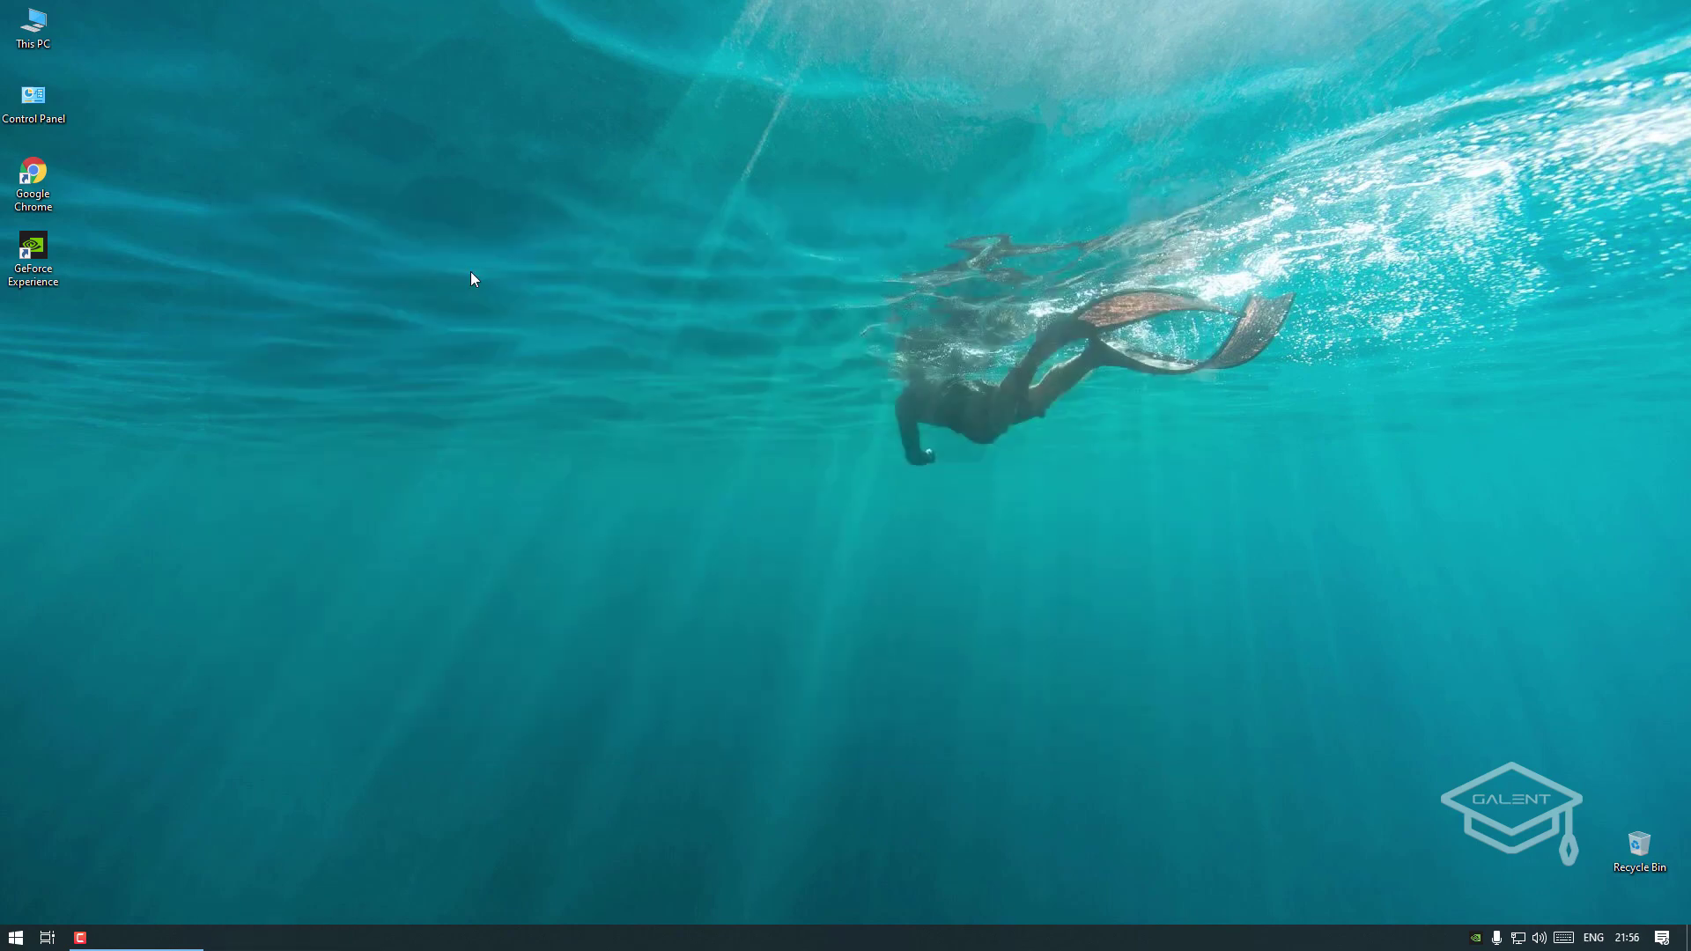